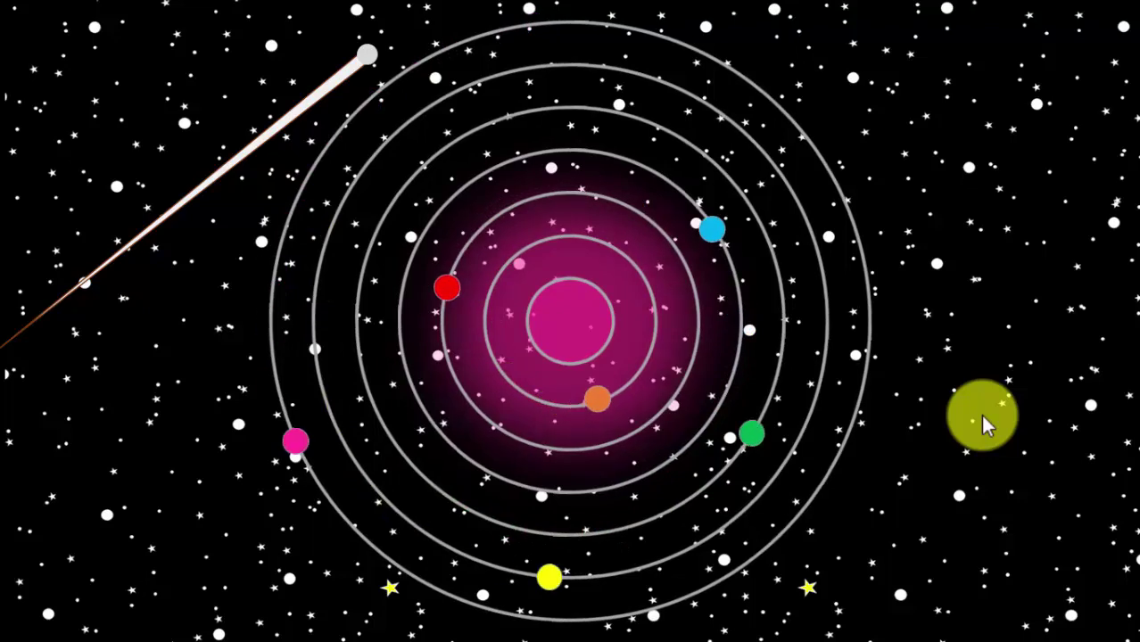
- Exit the solar-system slide show preview and return to Normal view
key("Escape")
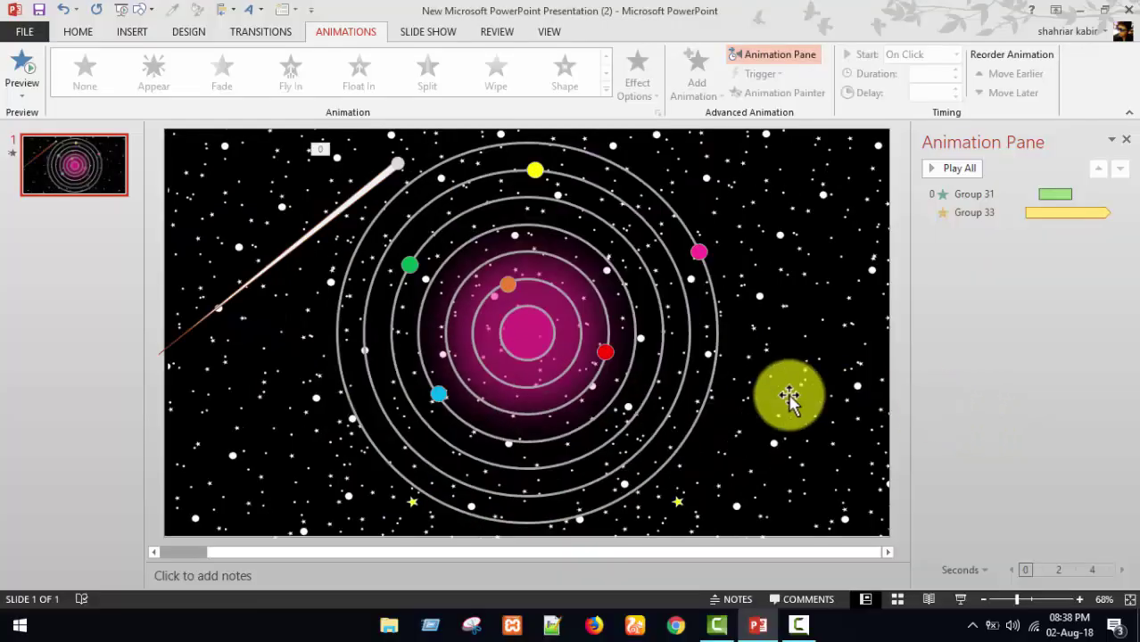
- Add a new blank slide after slide 1
left_click(79, 32)
left_click(149, 69)
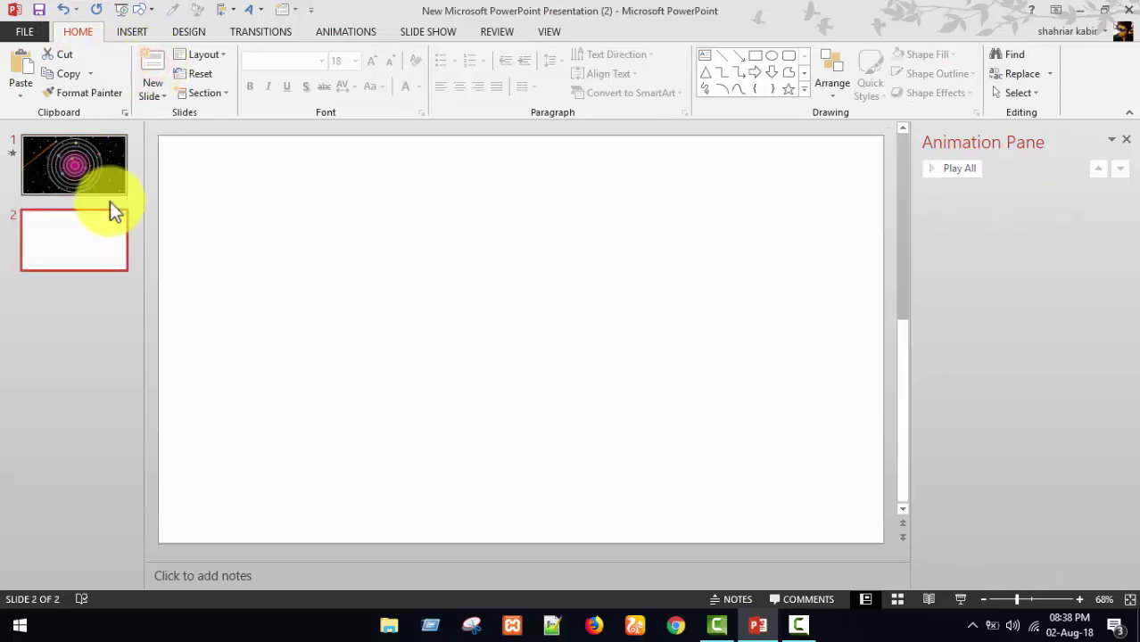
left_click(1129, 141)
- Give the new slide a solid black background
right_click(662, 277)
left_click(704, 415)
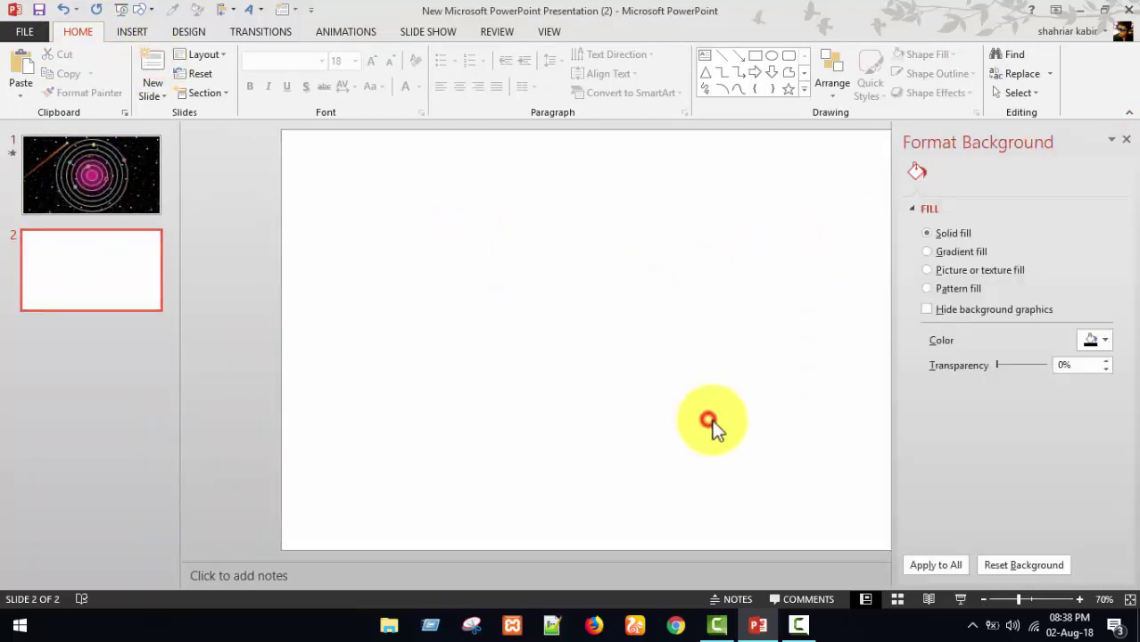
left_click(1105, 341)
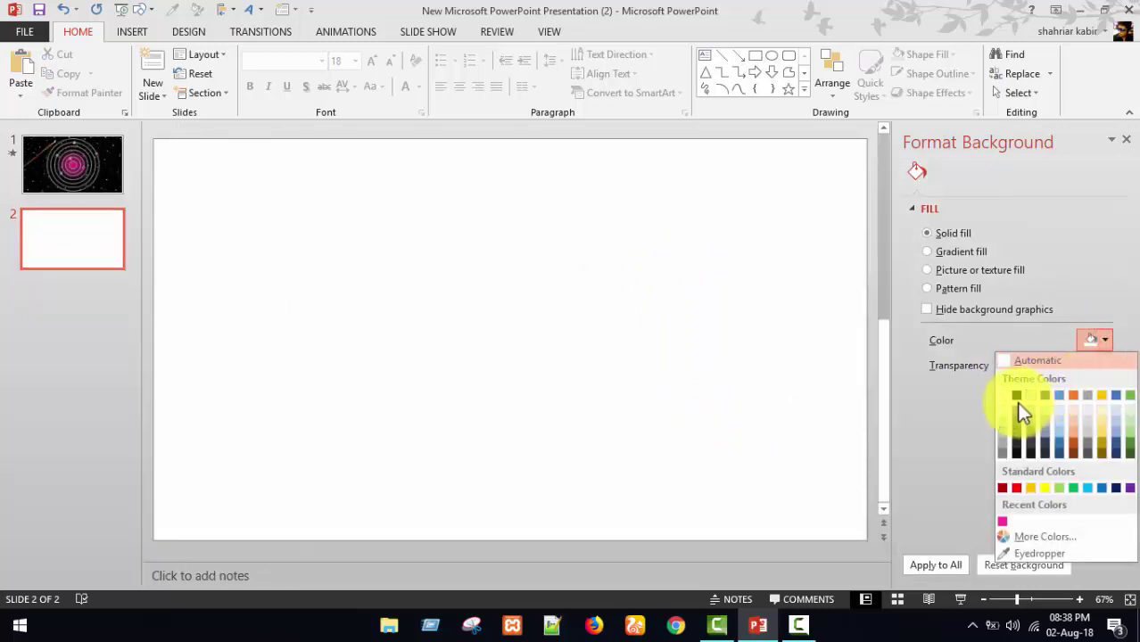
left_click(1016, 396)
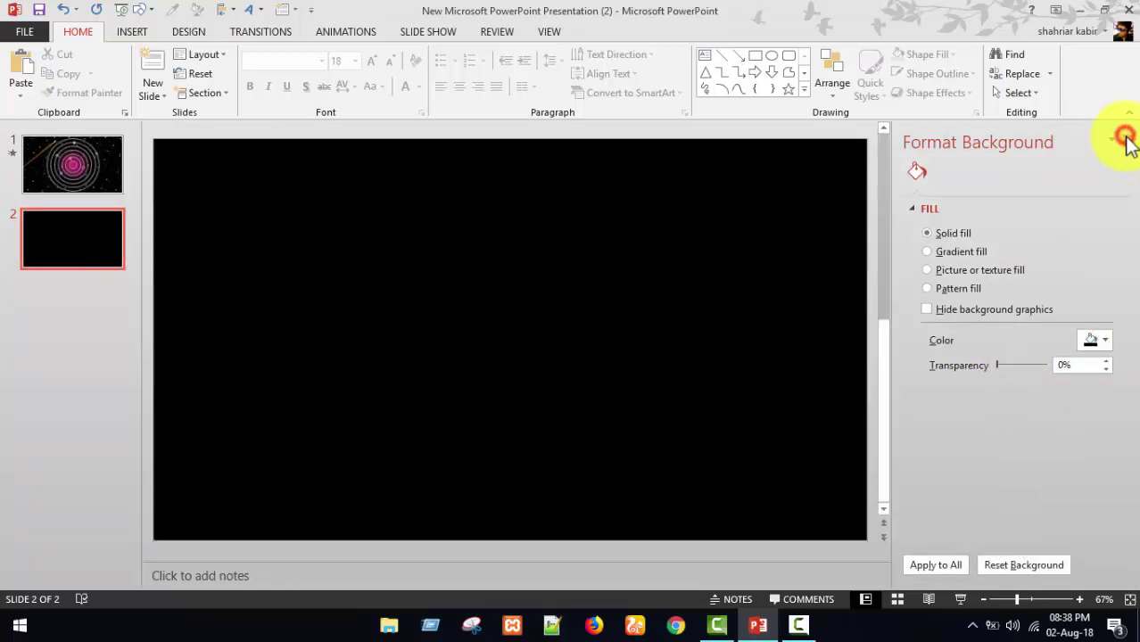
left_click(1126, 139)
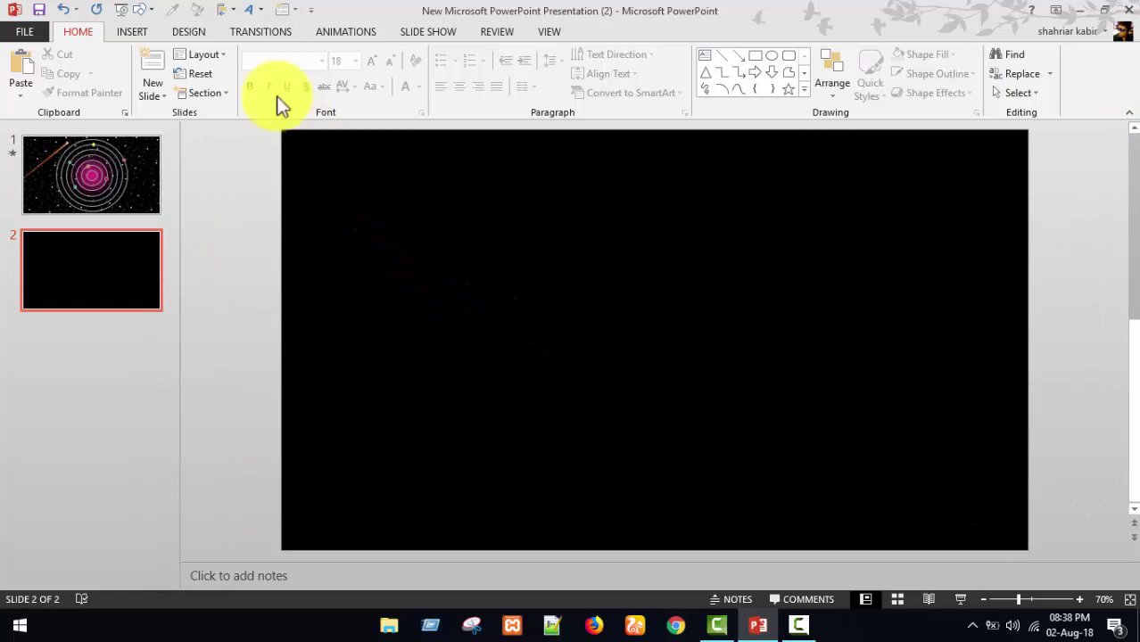
- Draw an oval in the upper left of slide 2
left_click(134, 32)
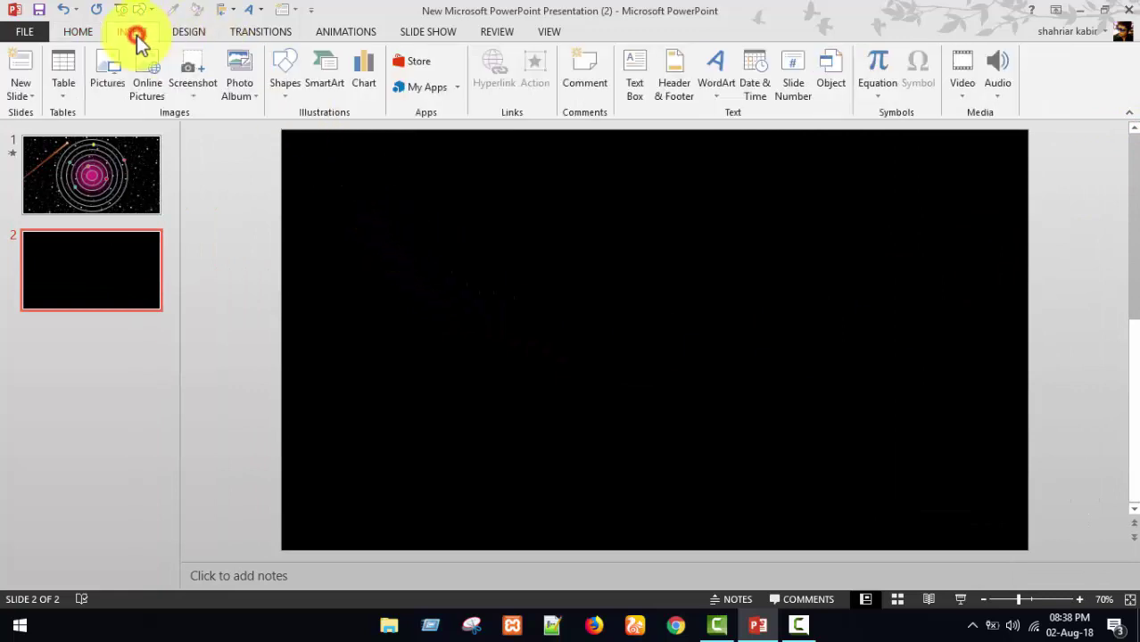
left_click(281, 83)
left_click(343, 131)
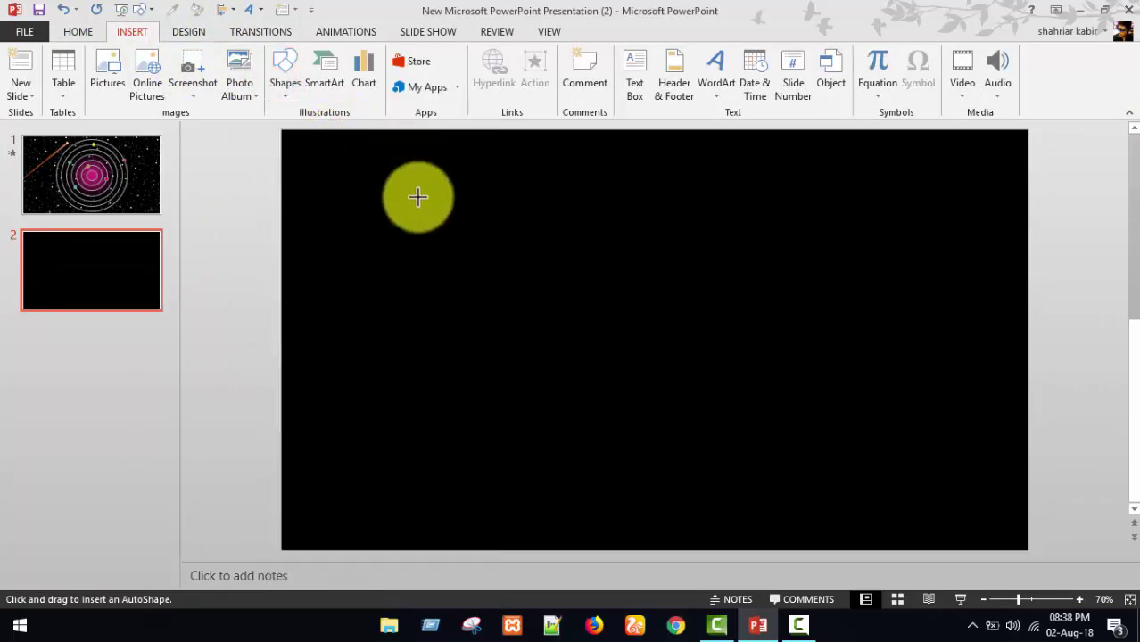
left_click_drag(421, 198, 597, 373)
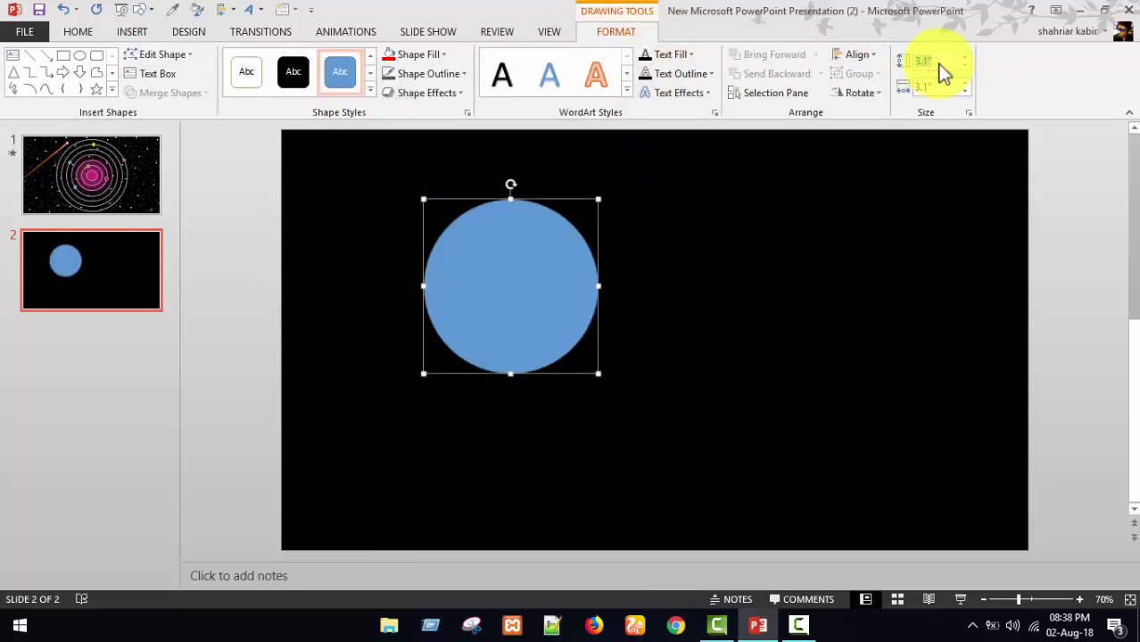
- Resize the circle to 7 x 7 inches and centre it on the slide
left_click(935, 87)
type("7")
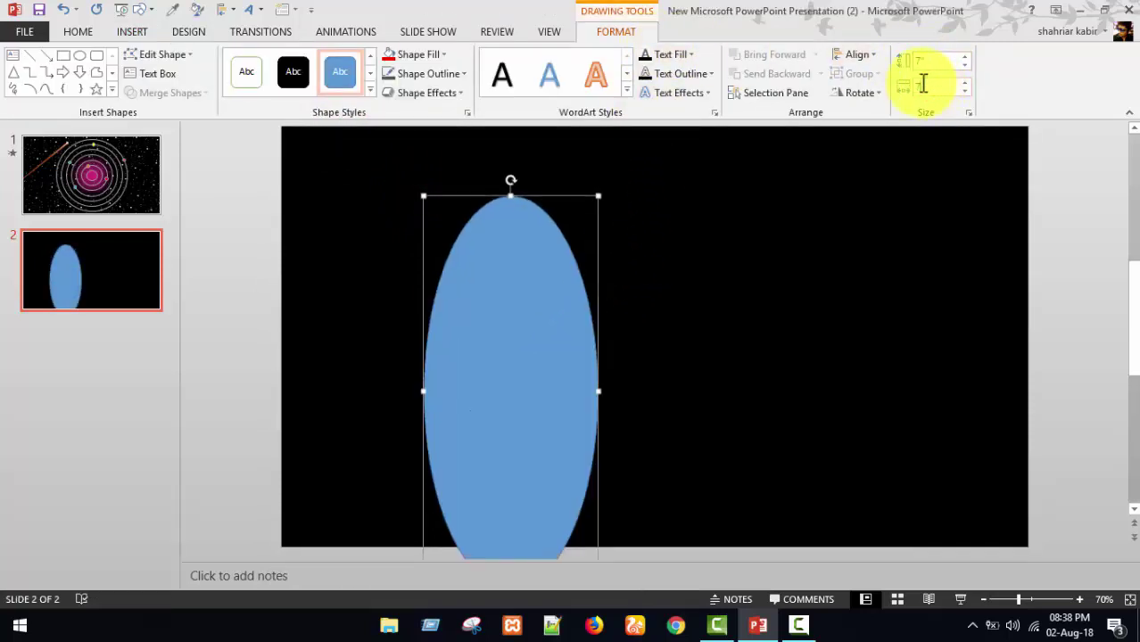
left_click(859, 54)
left_click(883, 96)
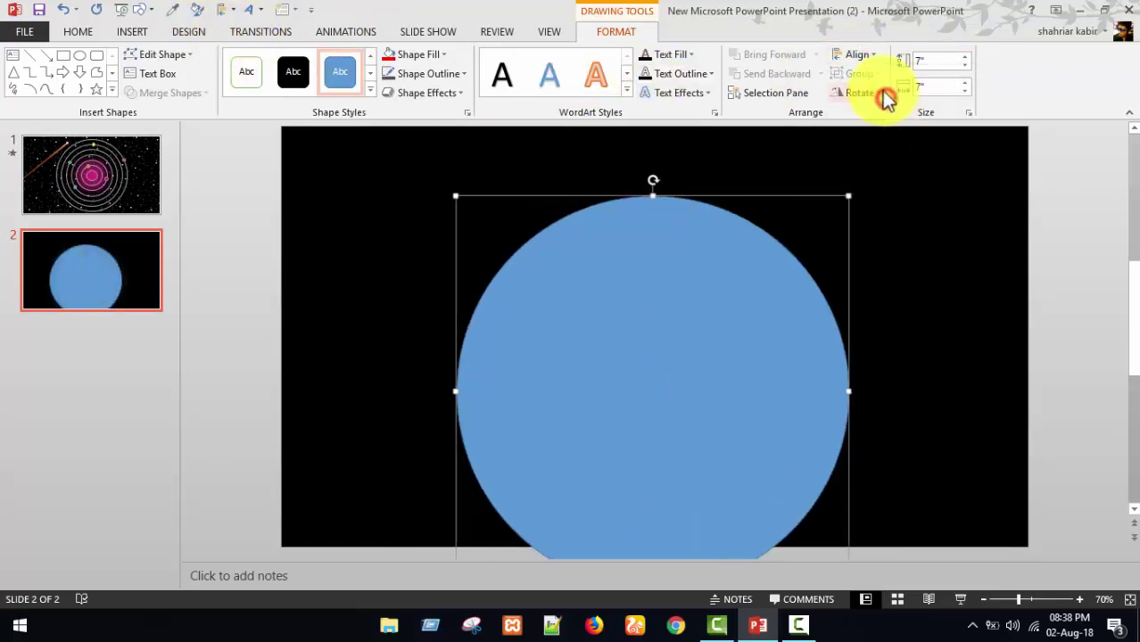
left_click(860, 55)
left_click(888, 159)
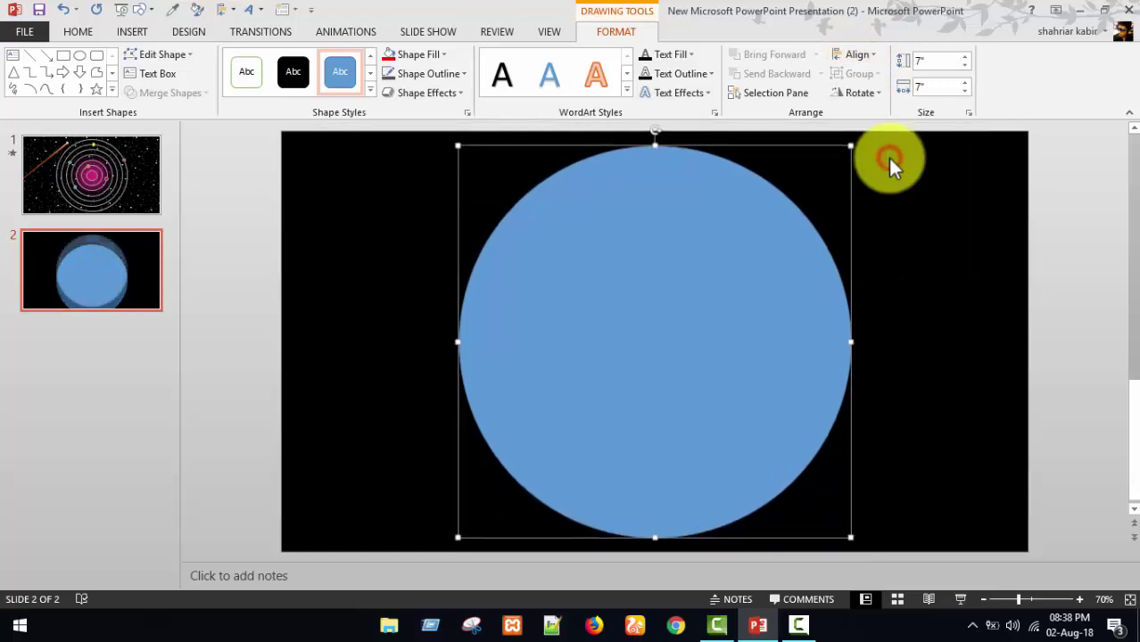
- Remove the circle's fill and give it a grey 2¼ pt outline
left_click(435, 55)
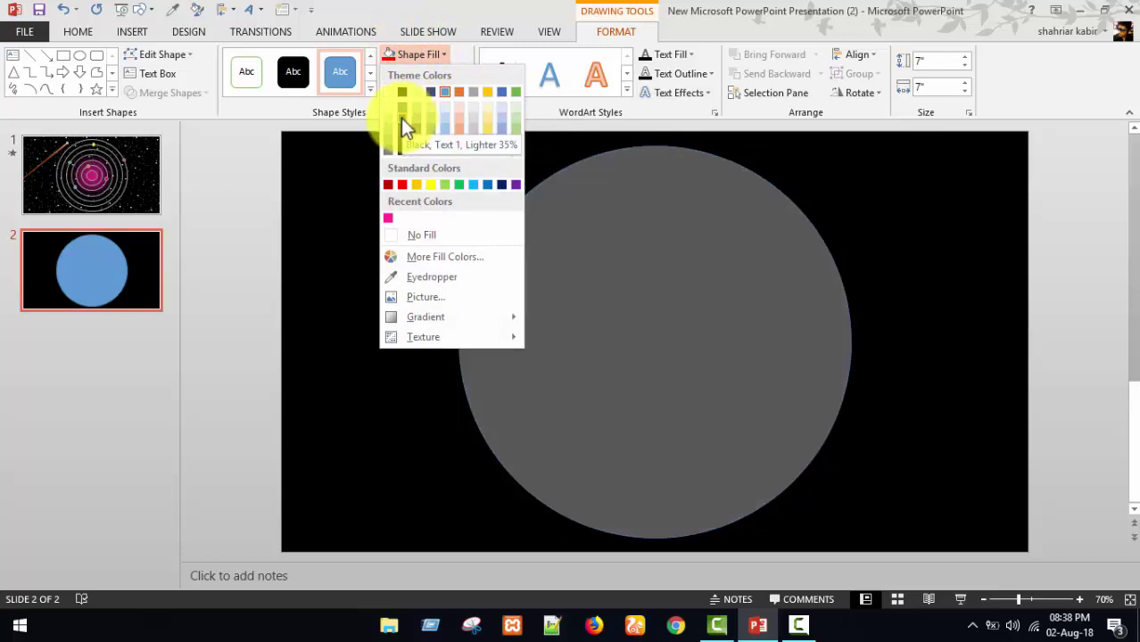
left_click(415, 238)
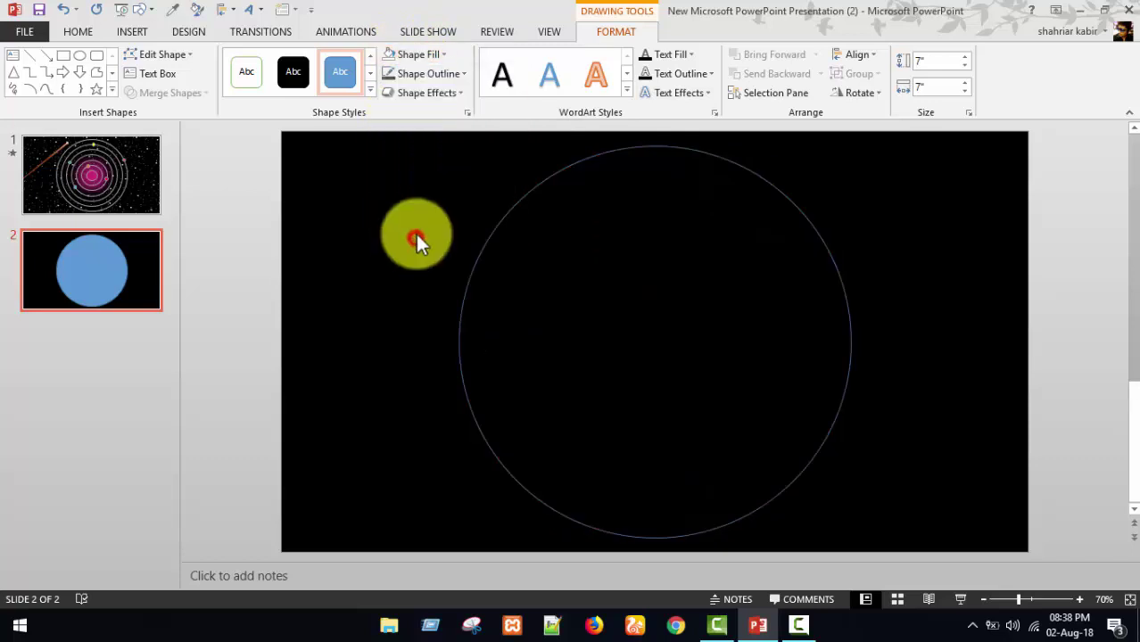
left_click(450, 74)
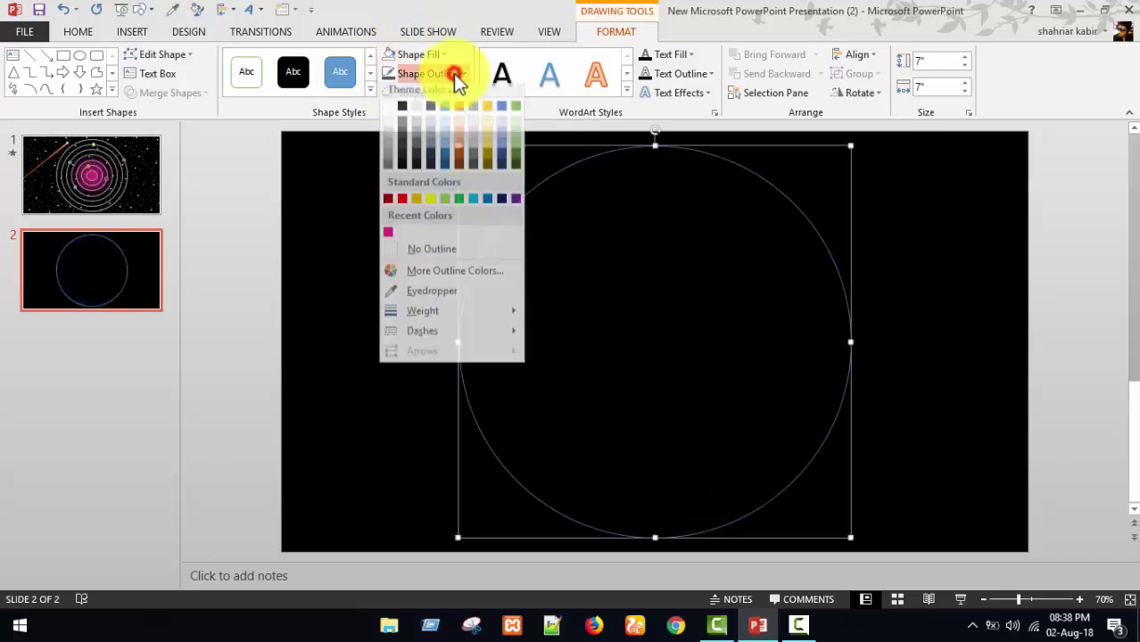
left_click(401, 136)
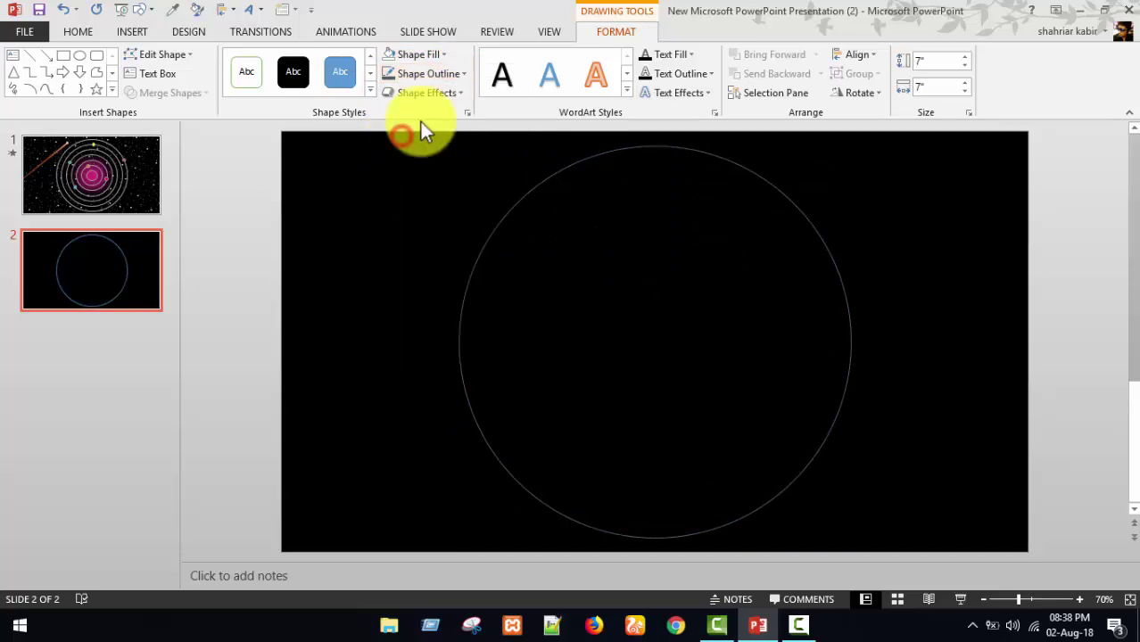
left_click(458, 75)
mouse_move(471, 316)
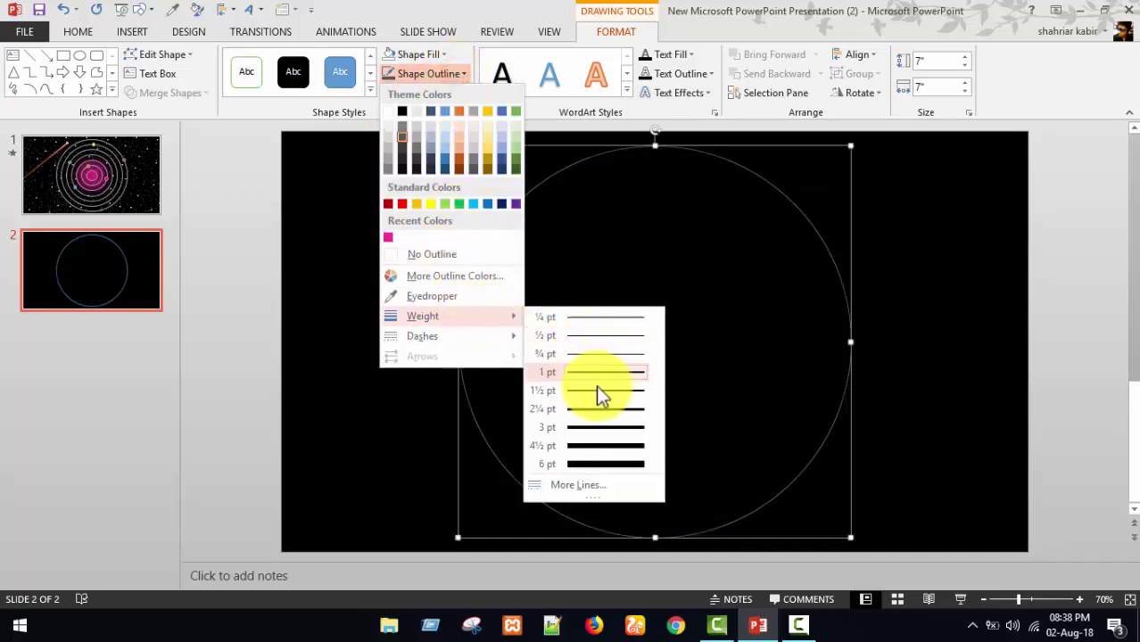
left_click(593, 409)
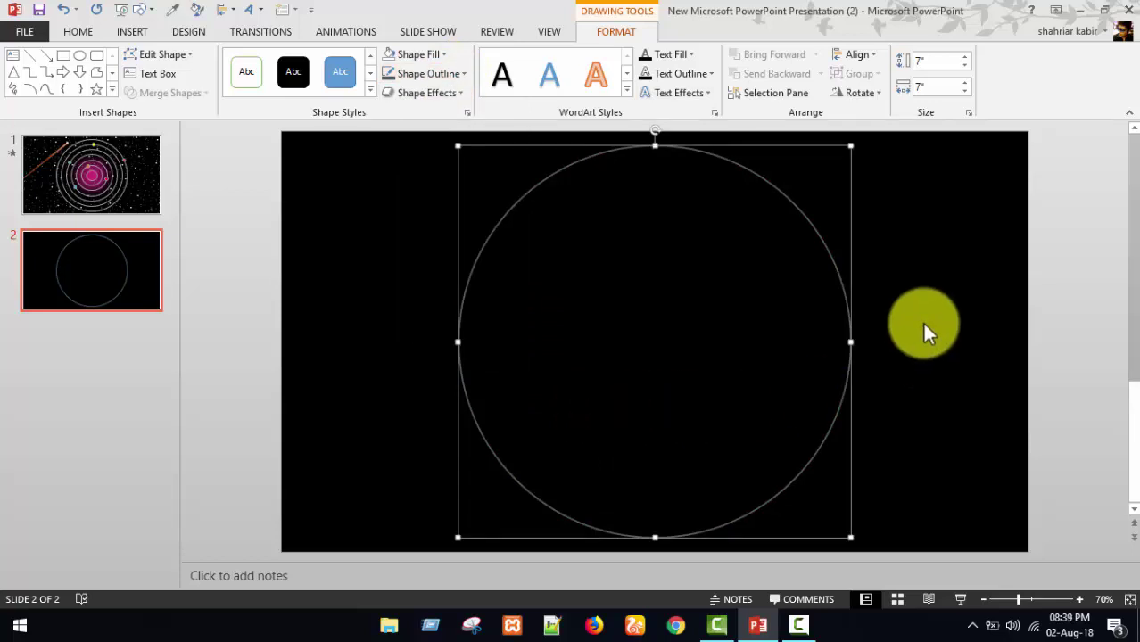
- Duplicate the circle, size the copy to 6 inches and centre it on the slide
key("ctrl+d")
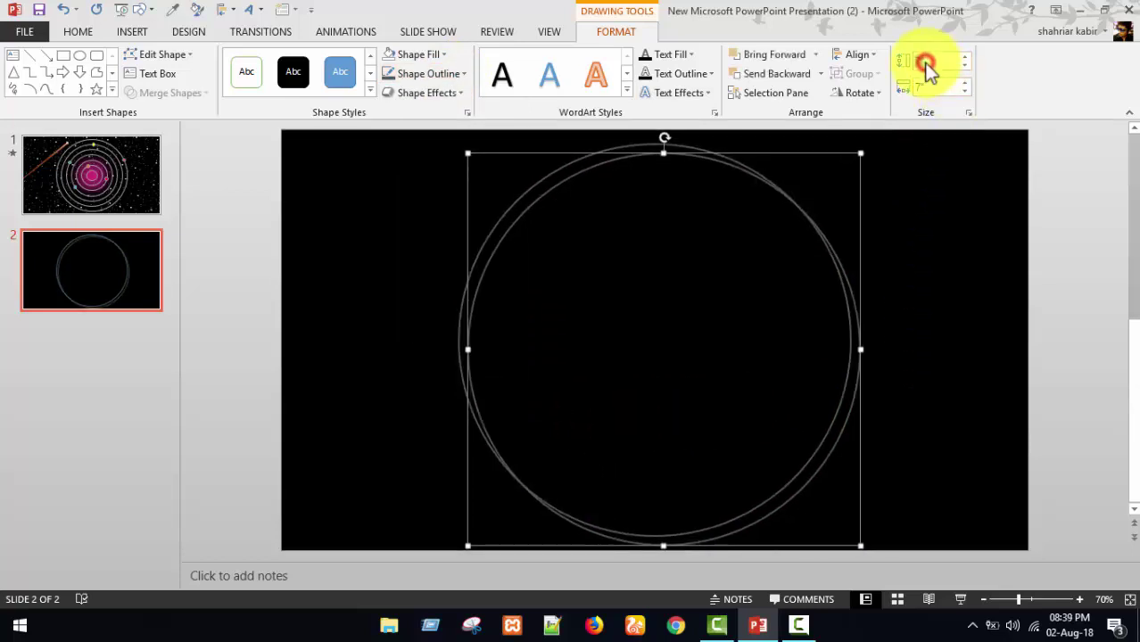
type("6\"")
left_click(929, 87)
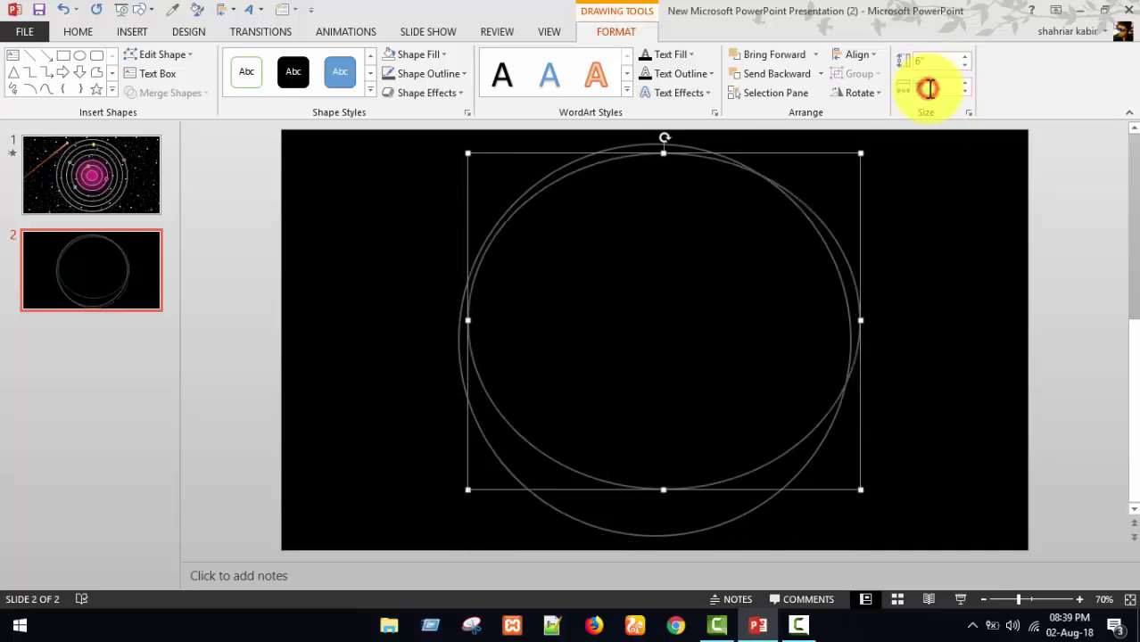
left_click(939, 217)
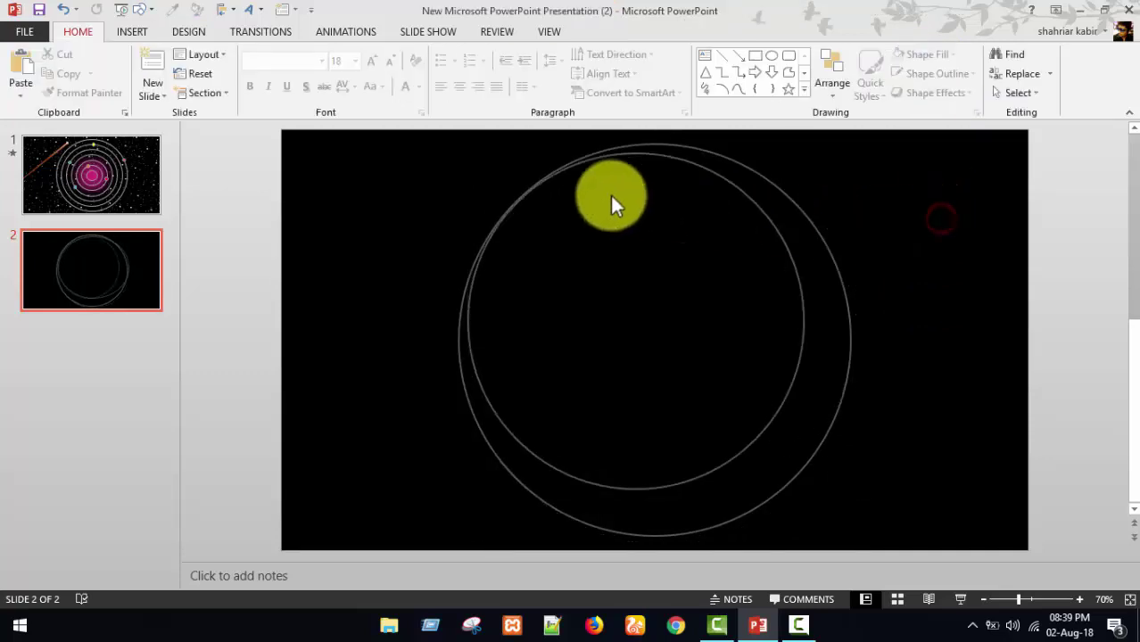
double_click(700, 178)
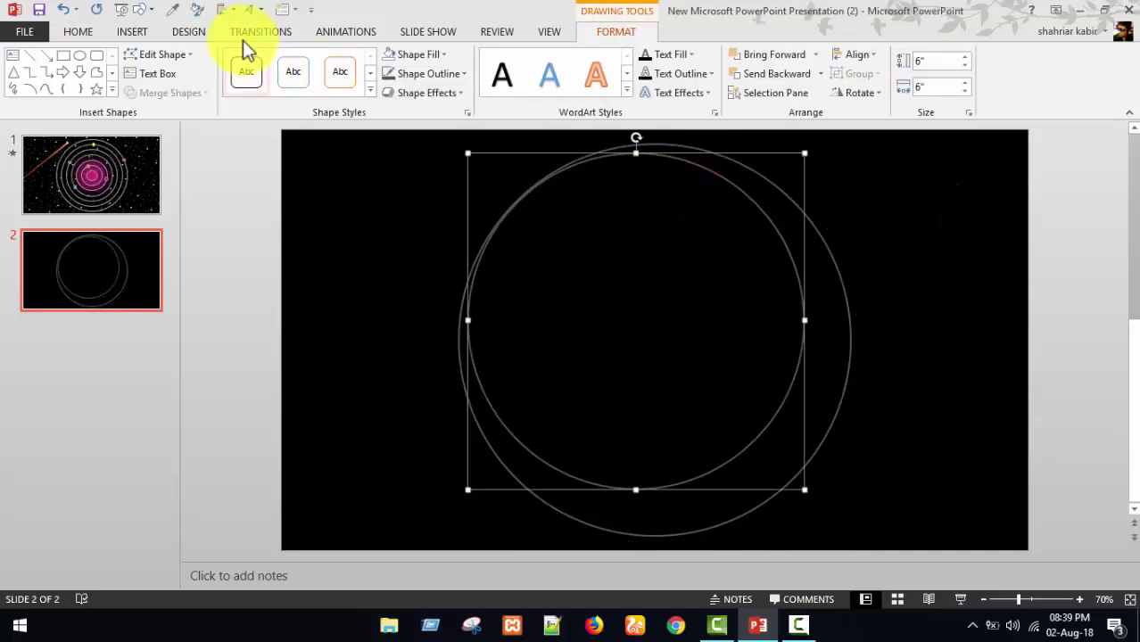
left_click(225, 9)
left_click(256, 50)
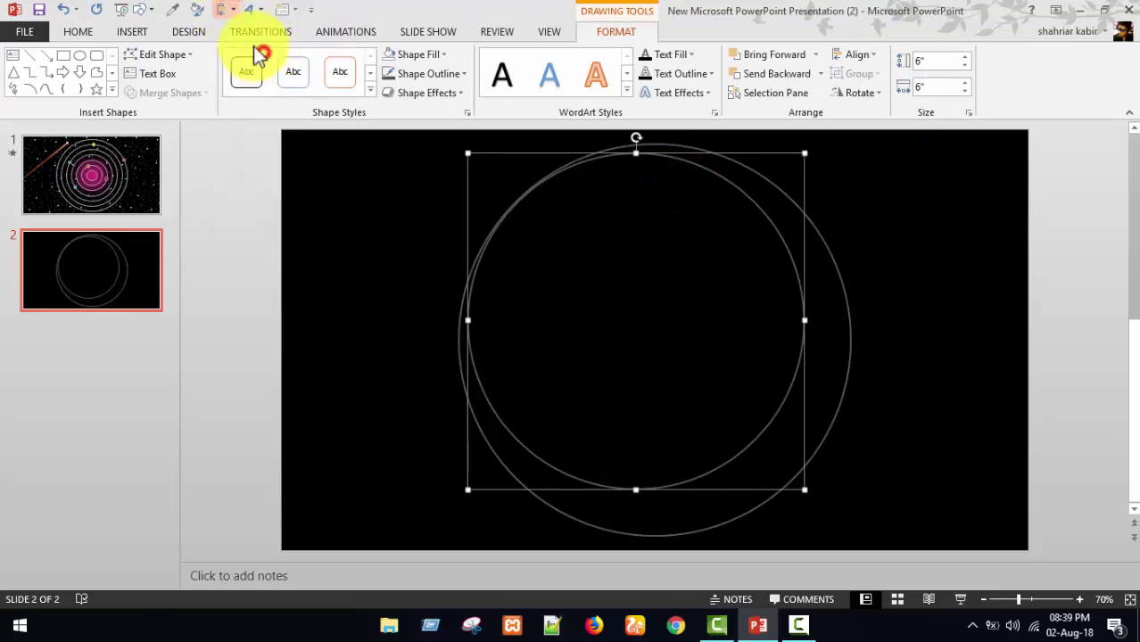
left_click(225, 9)
left_click(281, 118)
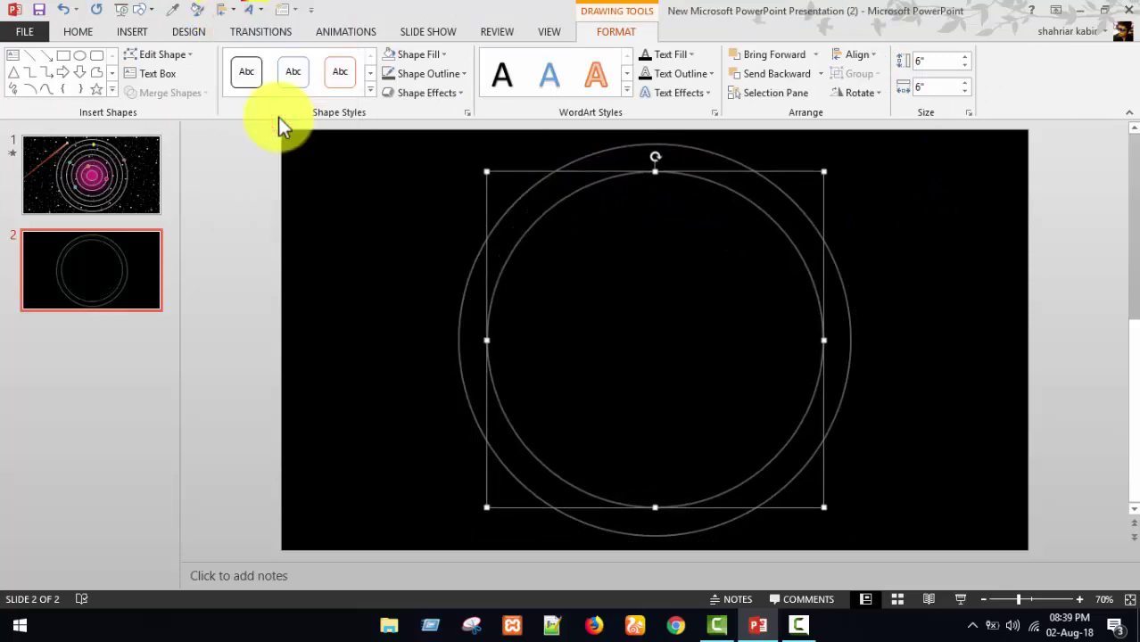
- Duplicate again, make the copy 5 x 5 inches and centre it
key("ctrl+d")
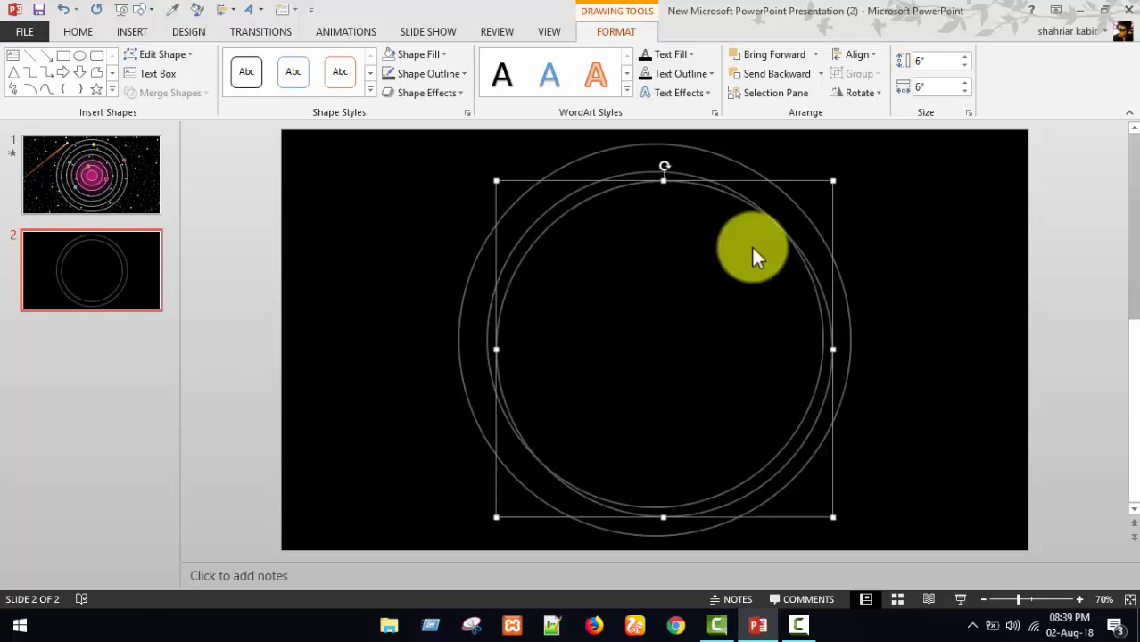
left_click(943, 66)
type("5")
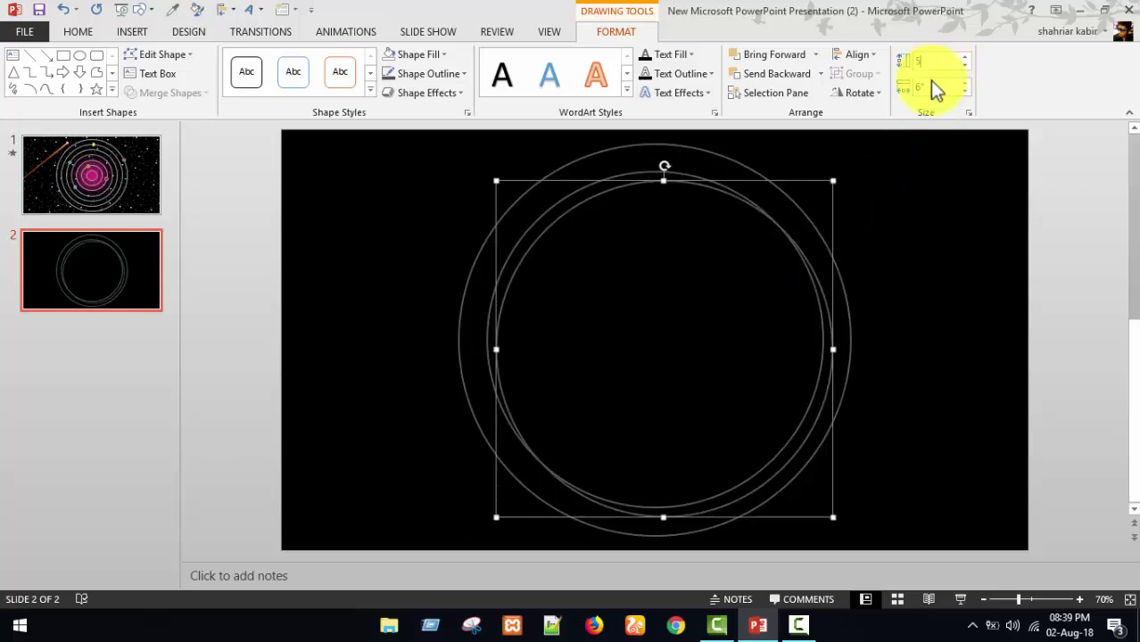
left_click(928, 85)
type("5")
left_click(924, 198)
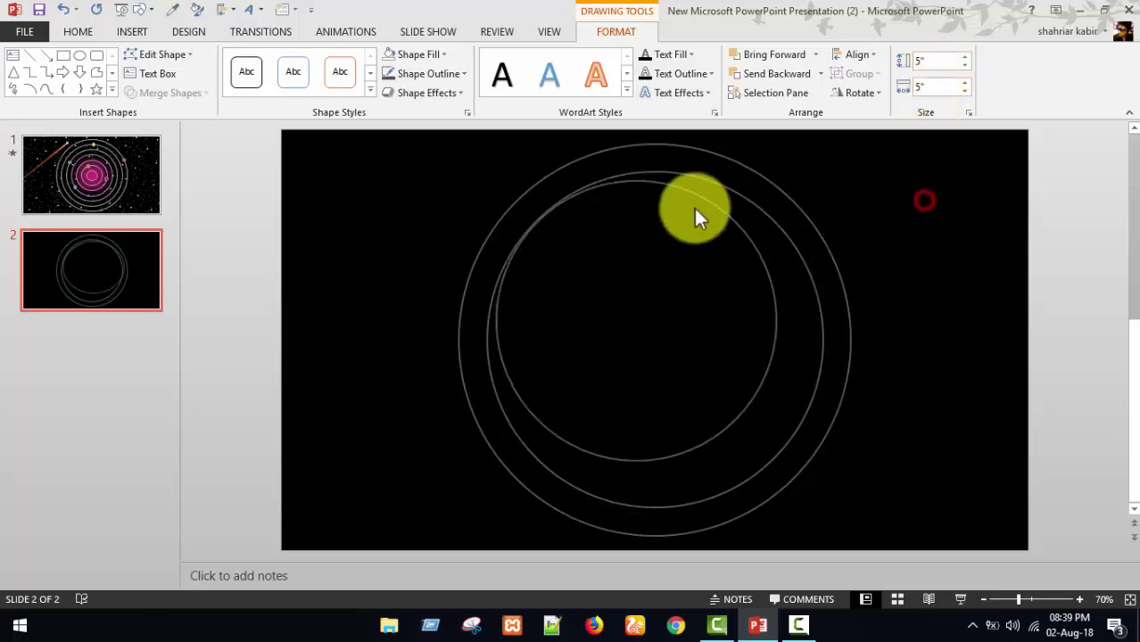
left_click(683, 192)
left_click(226, 9)
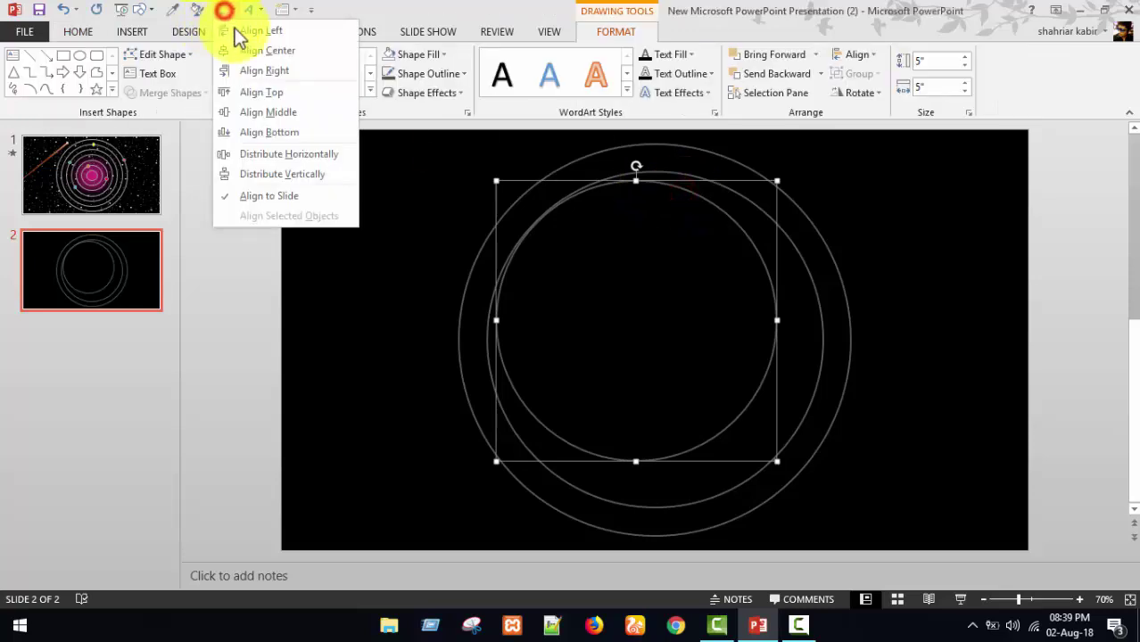
left_click(266, 50)
left_click(226, 9)
left_click(270, 112)
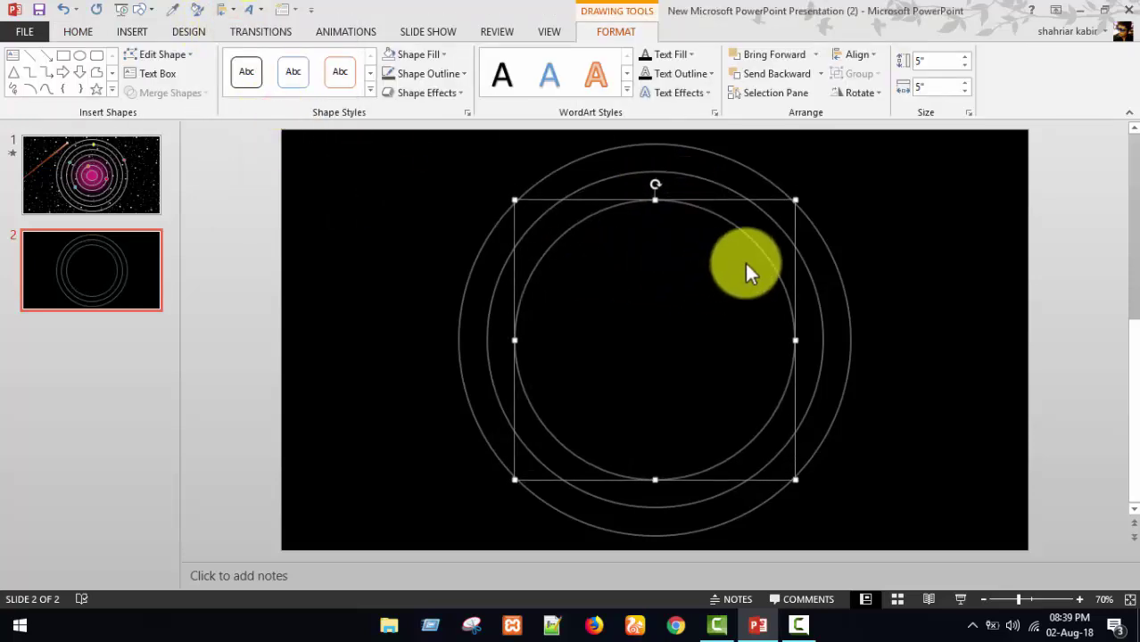
- Add a centred 4 x 4 inch copy of the ring
key("ctrl+d")
left_click(933, 59)
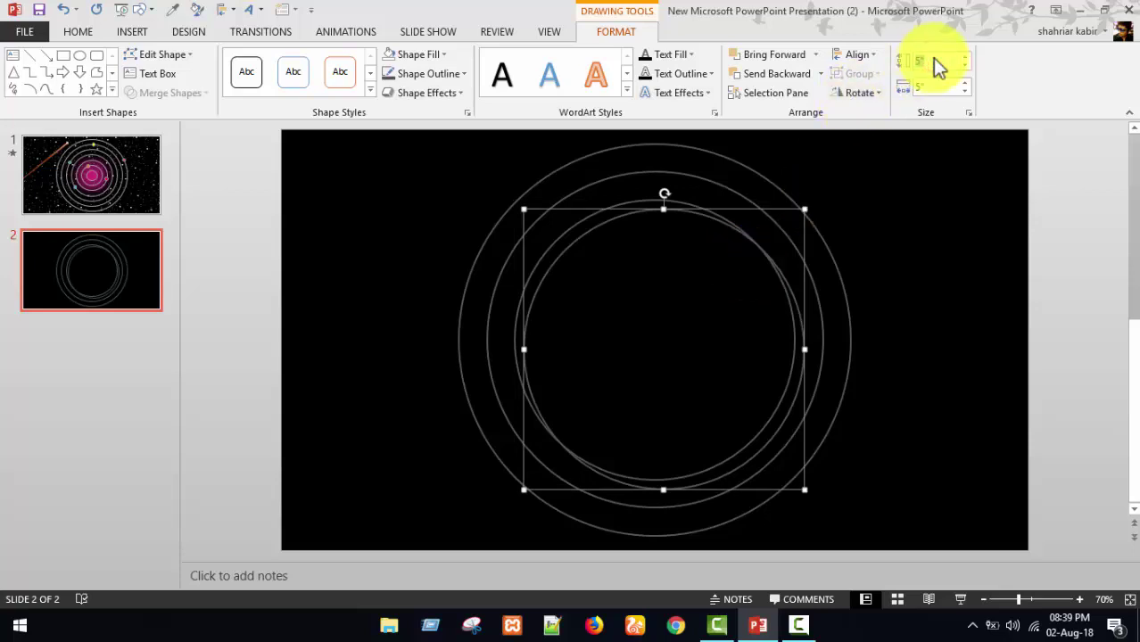
type("4")
key("Tab")
type("4")
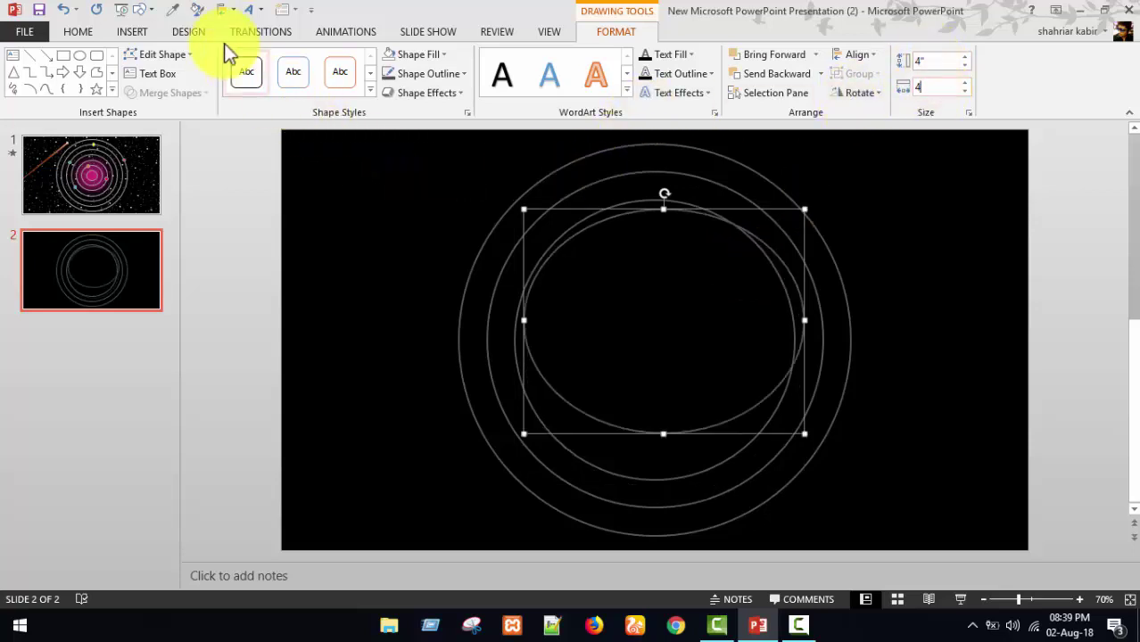
left_click(225, 10)
left_click(254, 58)
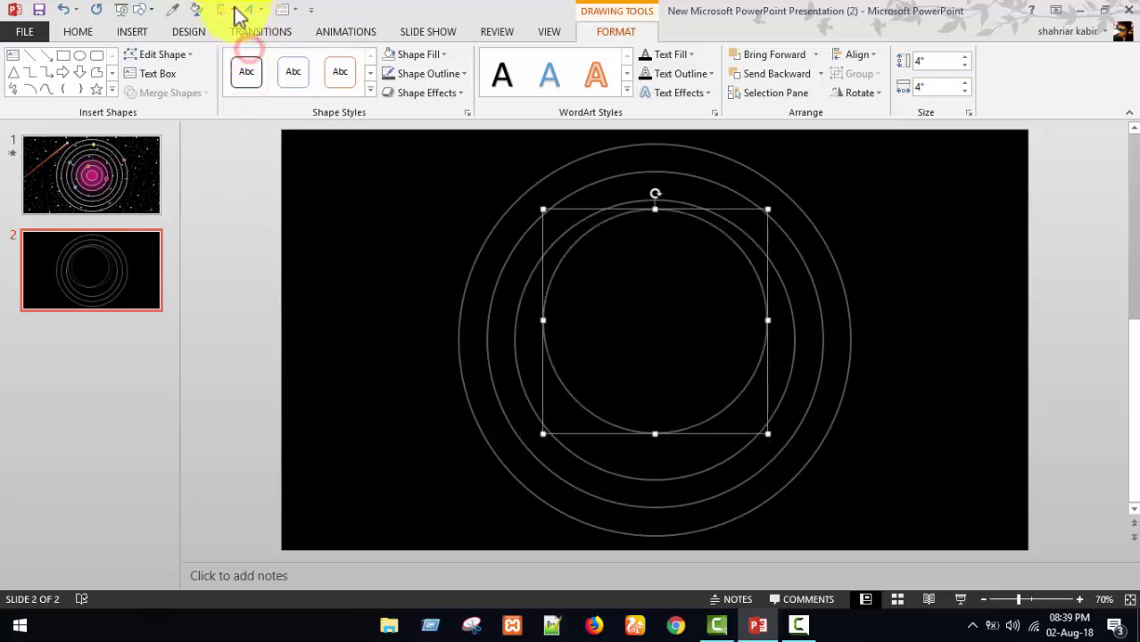
left_click(227, 10)
left_click(269, 115)
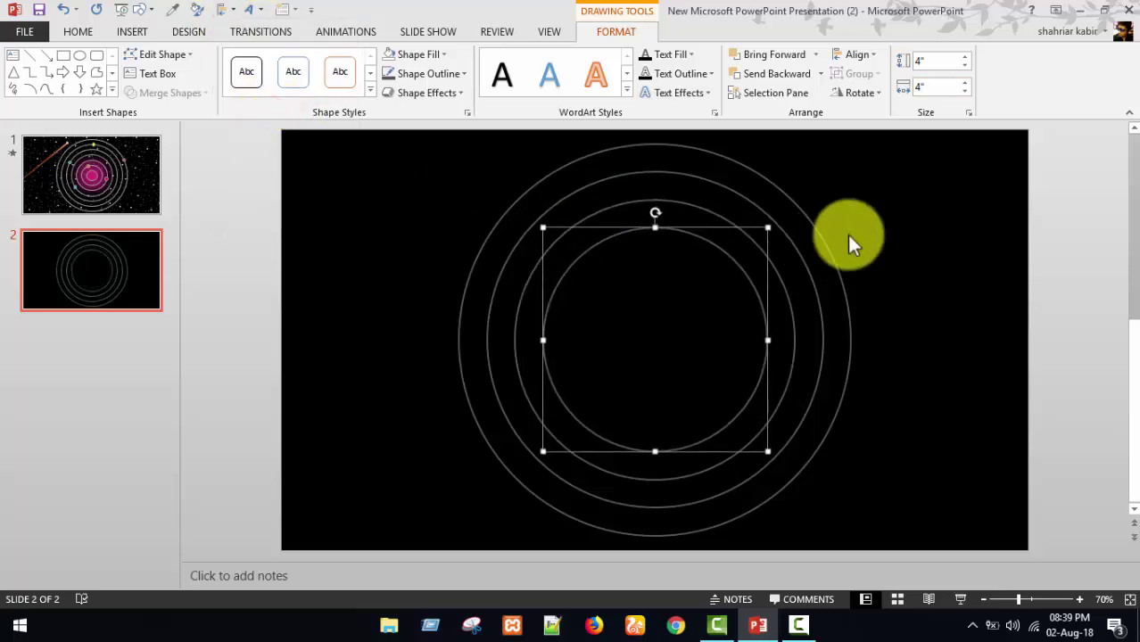
- Add a centred 3 x 3 inch copy of the ring
key("ctrl+d")
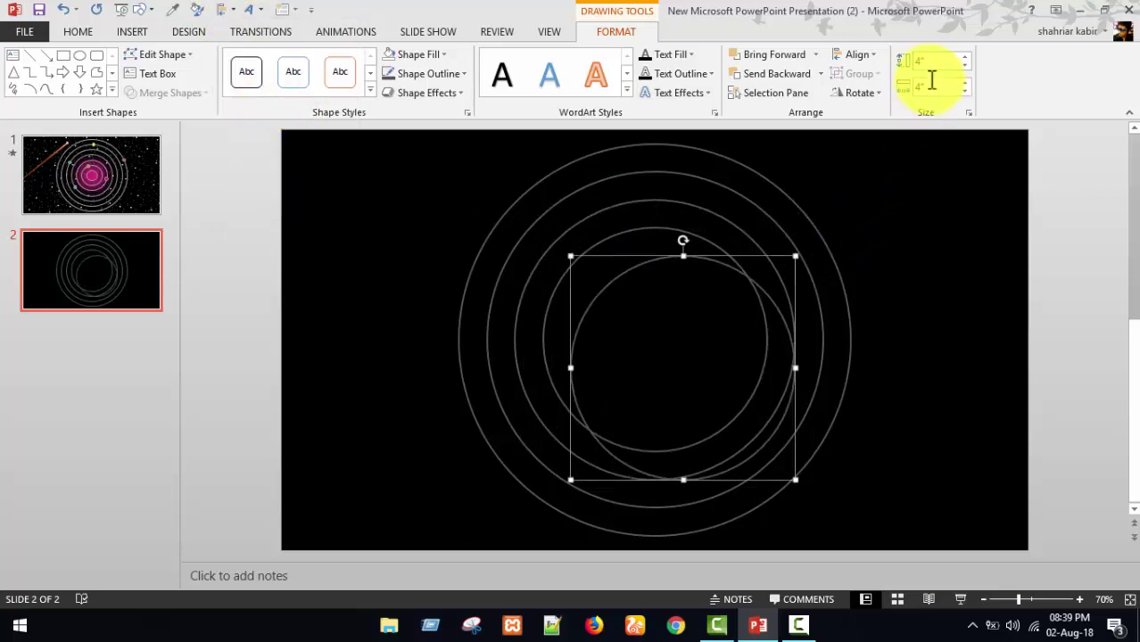
left_click(931, 63)
type("3")
left_click(928, 87)
type("3")
left_click(229, 10)
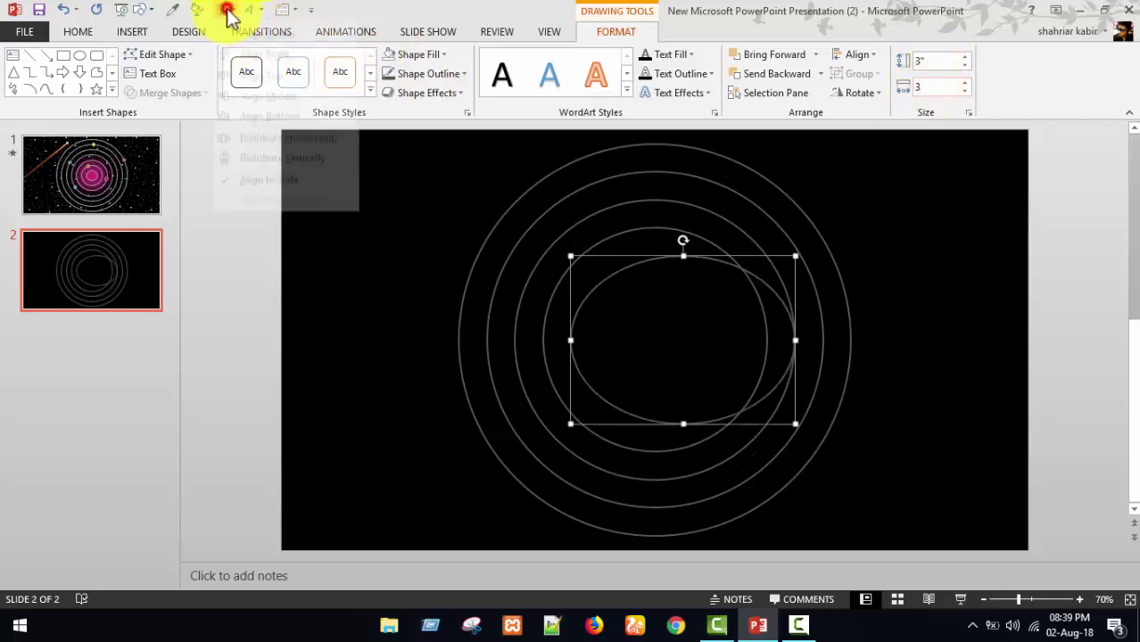
left_click(242, 64)
left_click(229, 10)
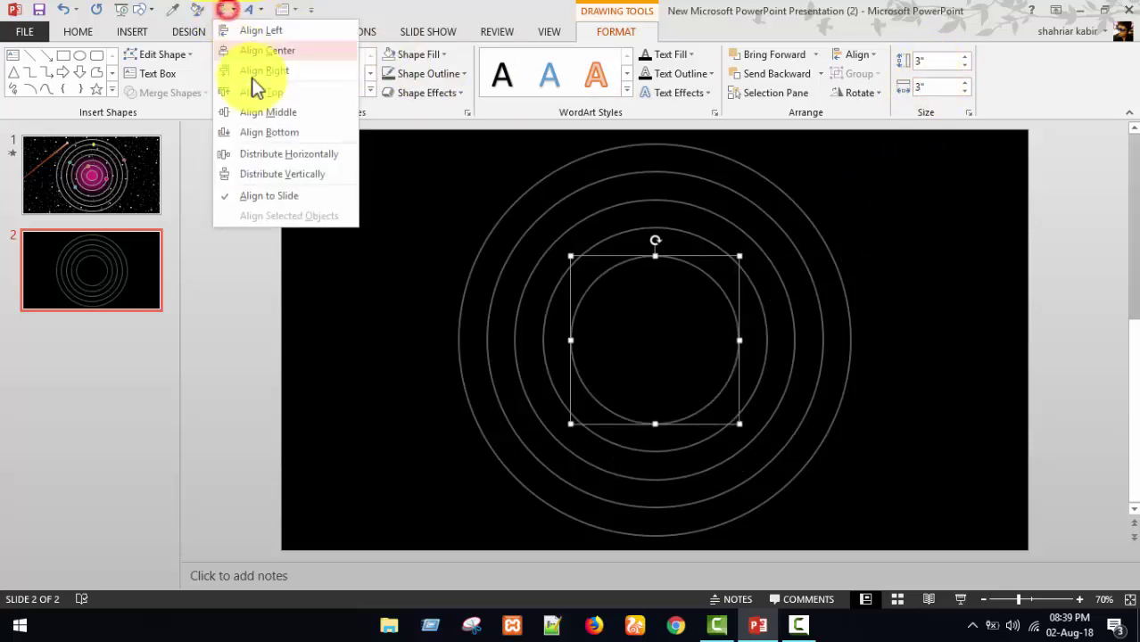
left_click(269, 113)
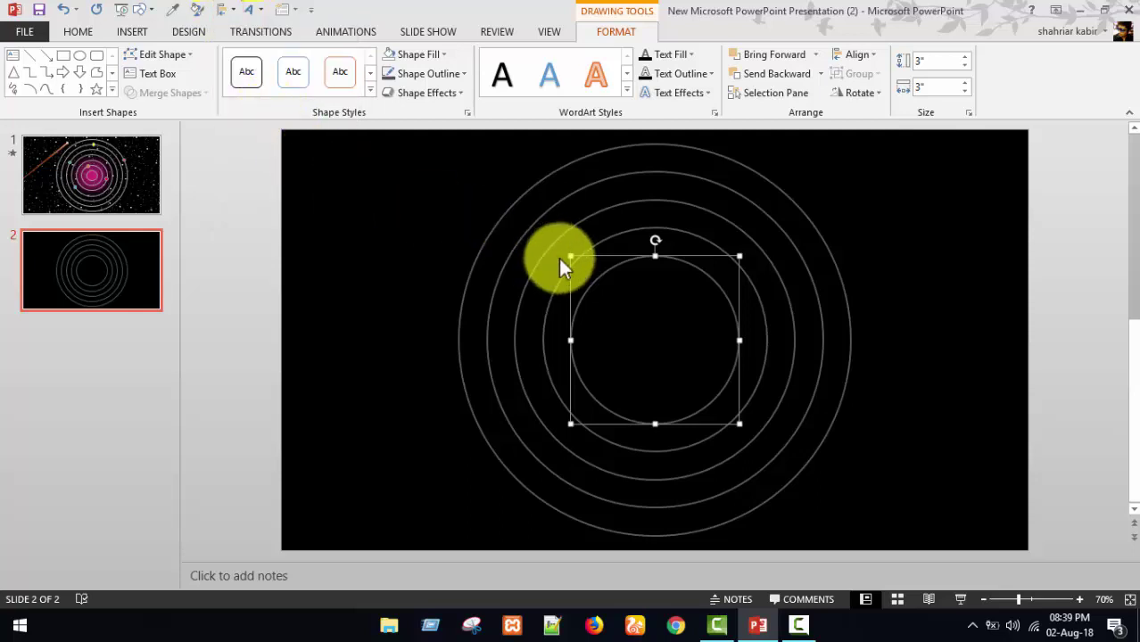
- Add a centred 2 x 2 inch copy of the ring
key("ctrl+d")
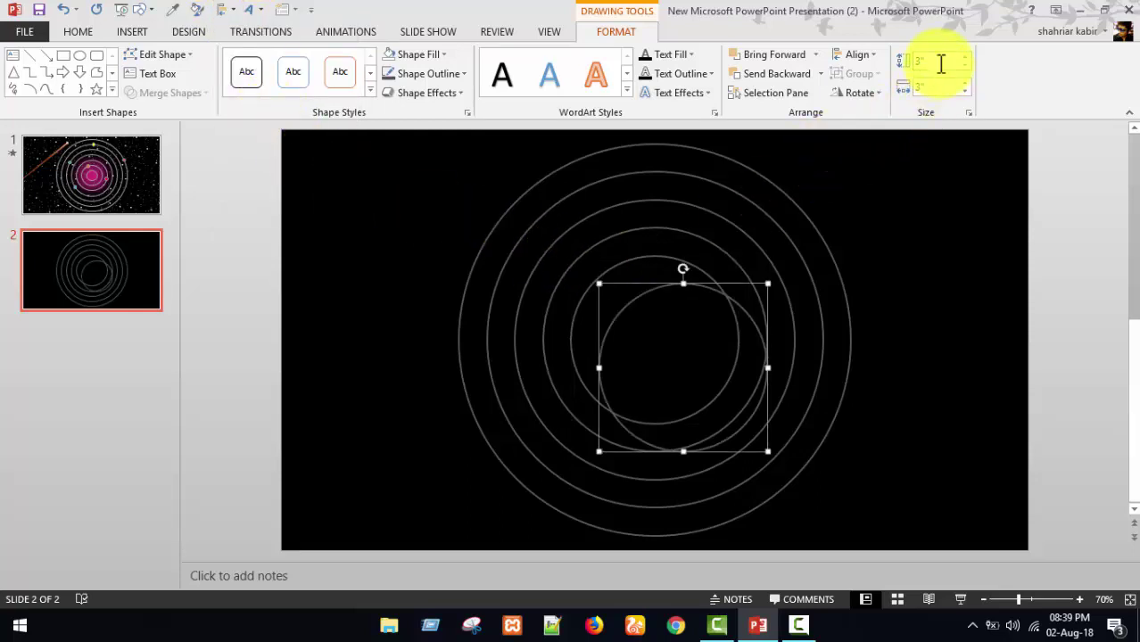
left_click(928, 61)
type("2")
left_click(932, 86)
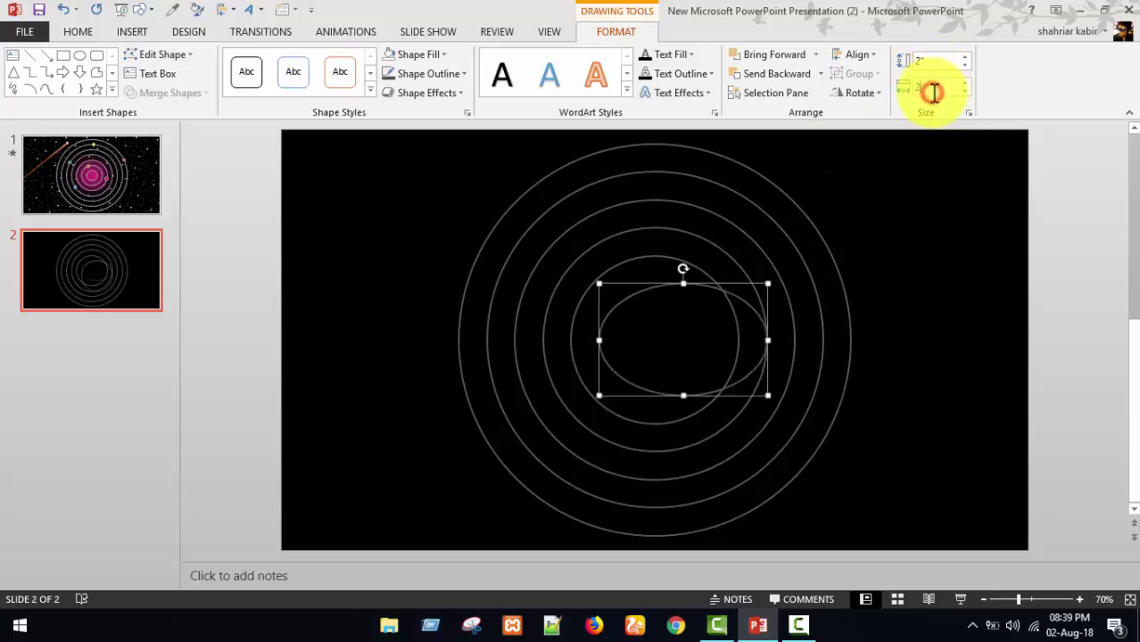
type("2")
left_click(231, 11)
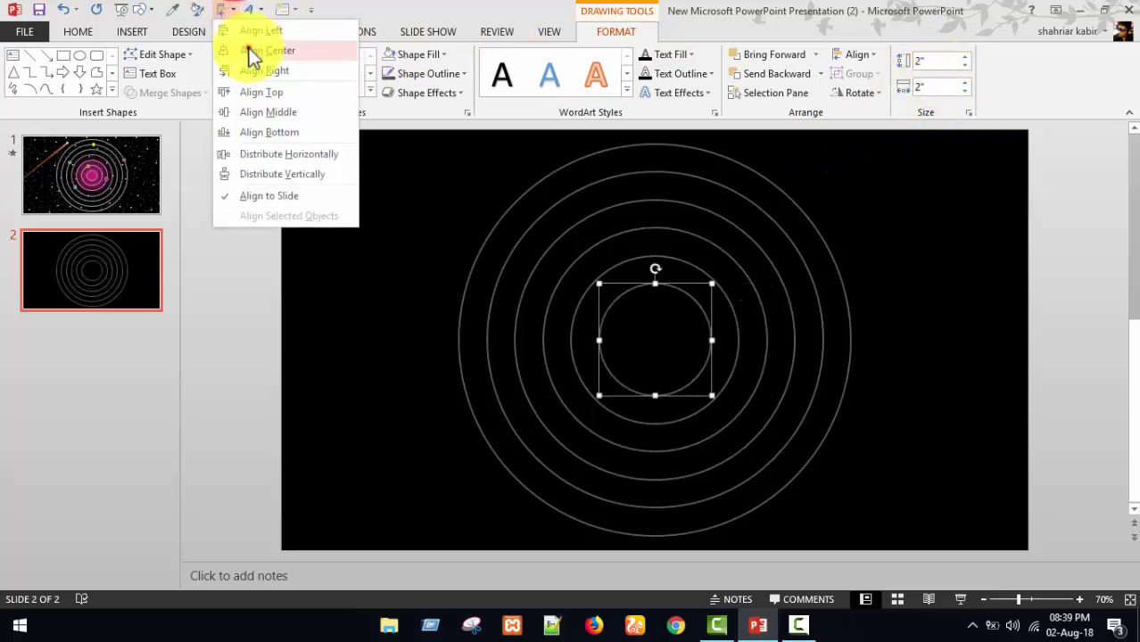
left_click(248, 50)
left_click(230, 10)
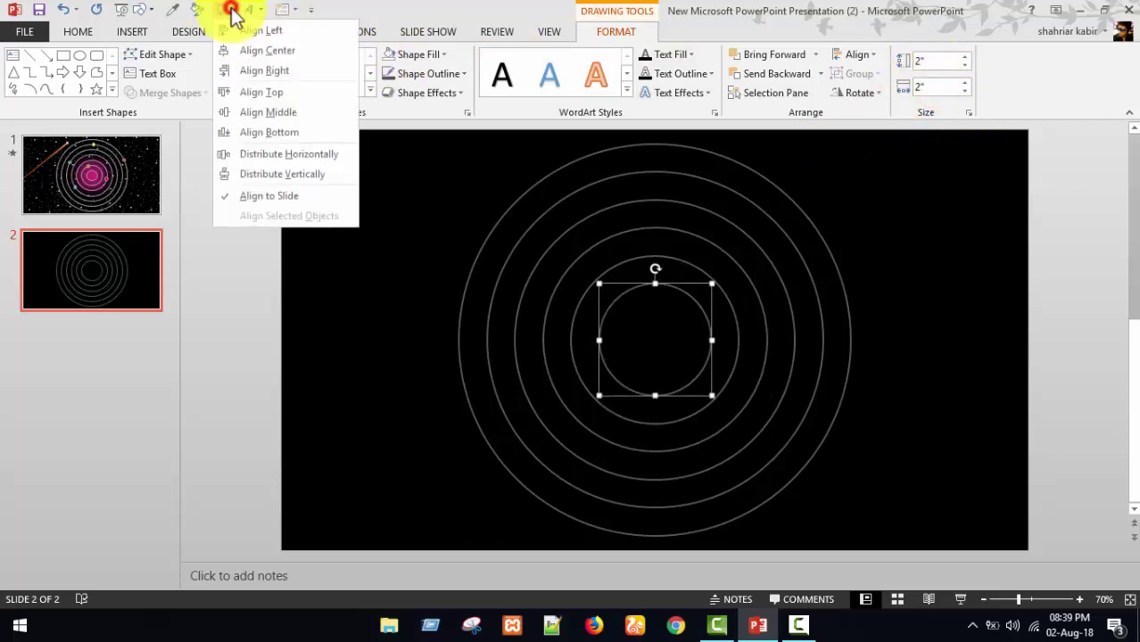
left_click(257, 112)
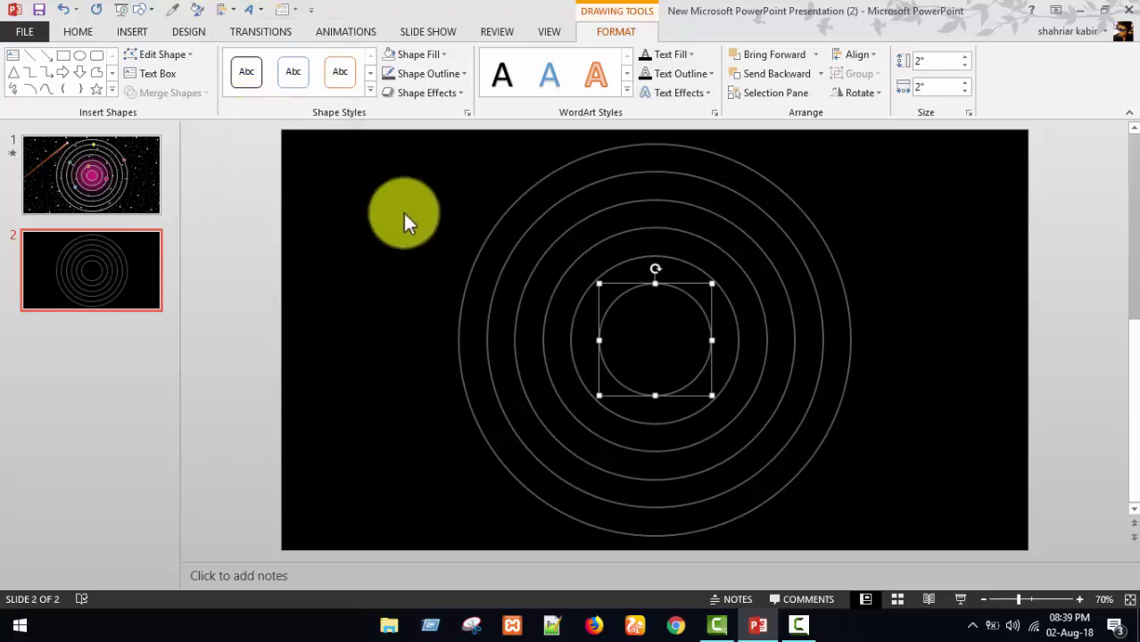
- Add a centred 1-inch innermost ring and deselect the set
key("ctrl+d")
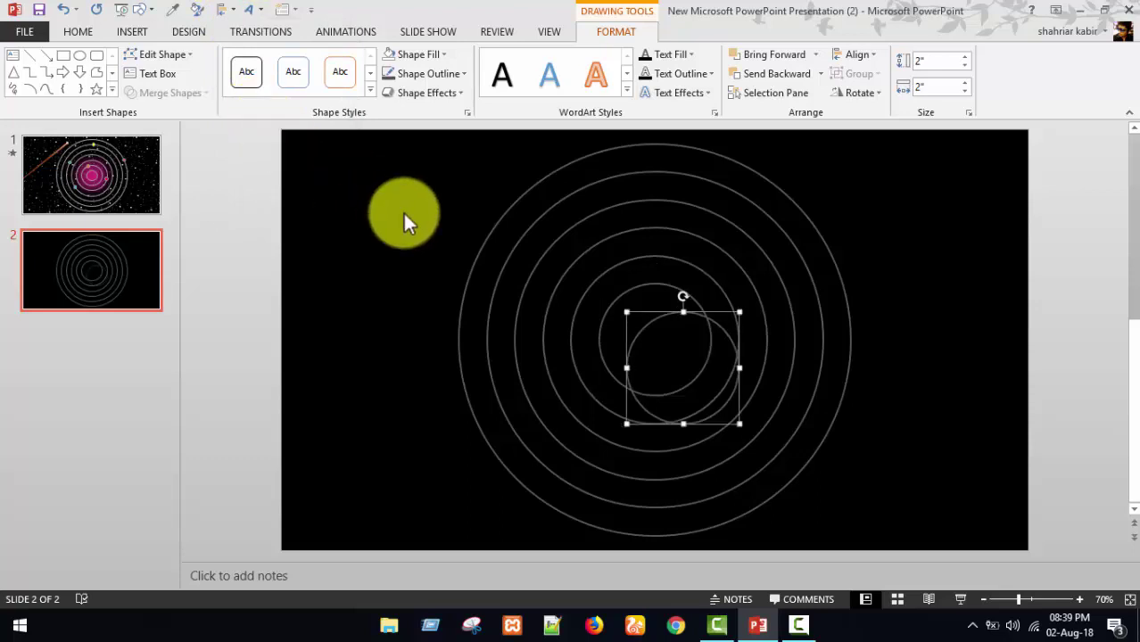
left_click(927, 60)
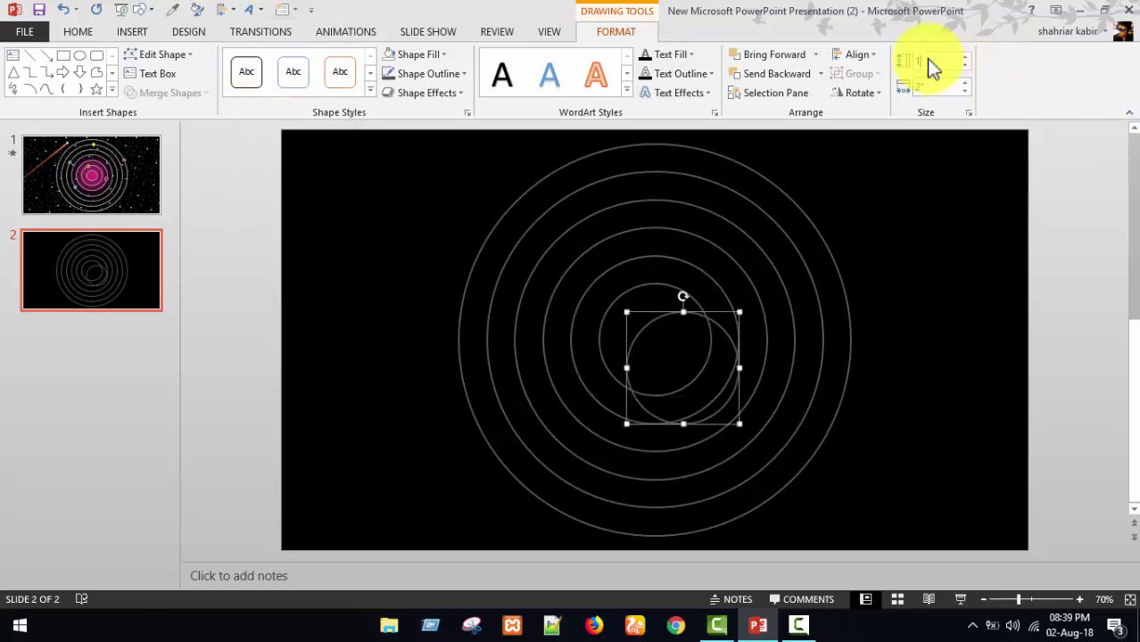
type("1")
left_click(931, 84)
type("1")
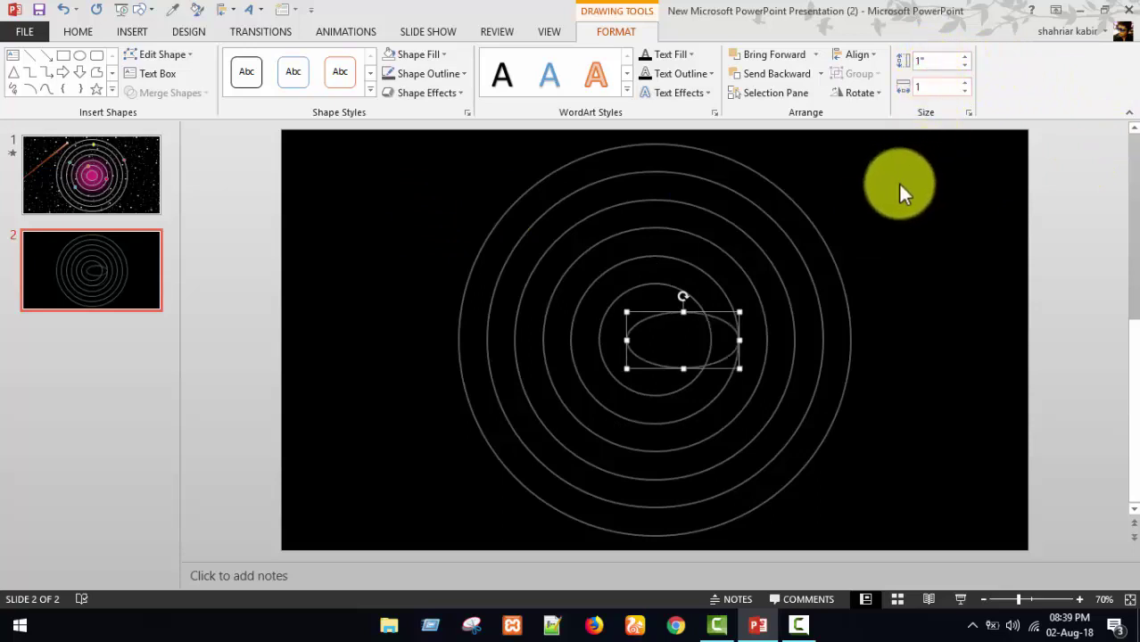
left_click(230, 9)
left_click(254, 52)
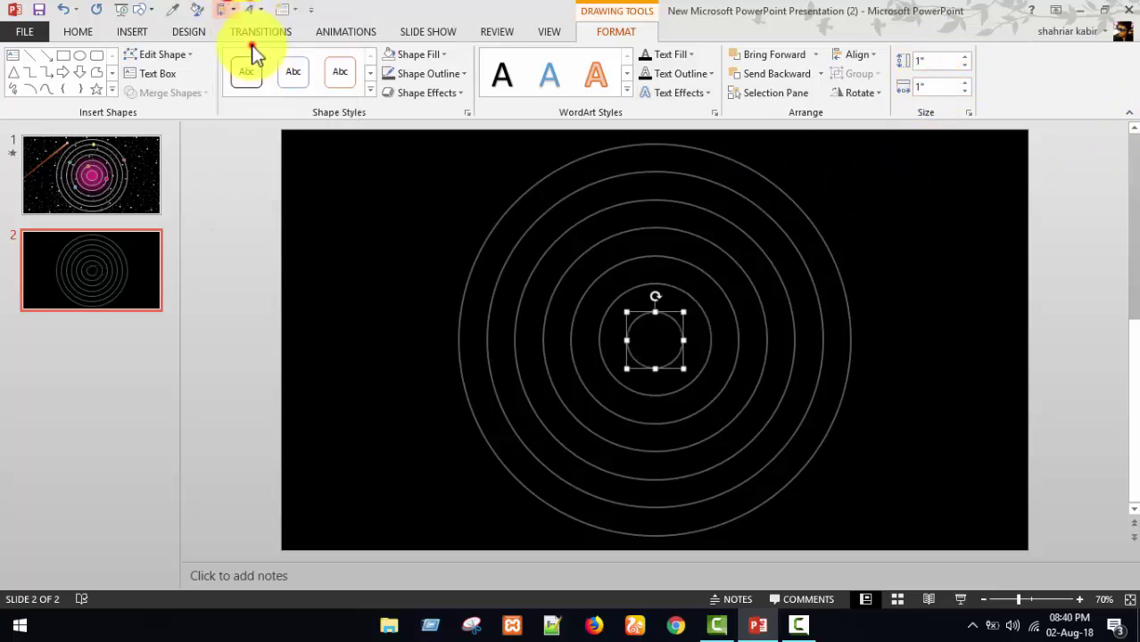
left_click(225, 9)
left_click(266, 108)
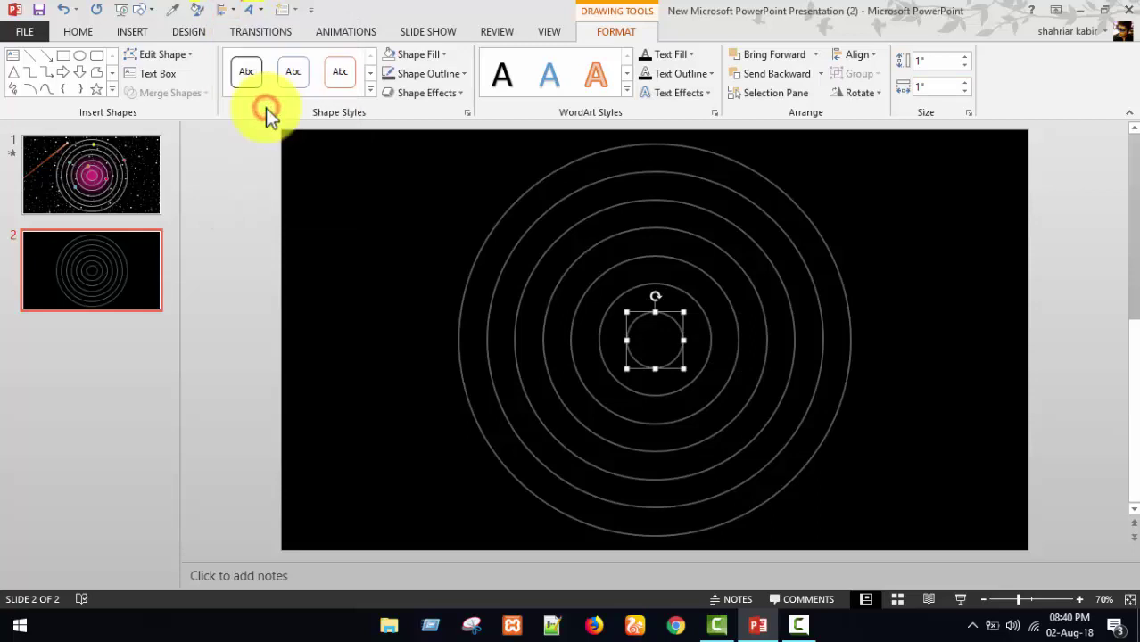
left_click(881, 260)
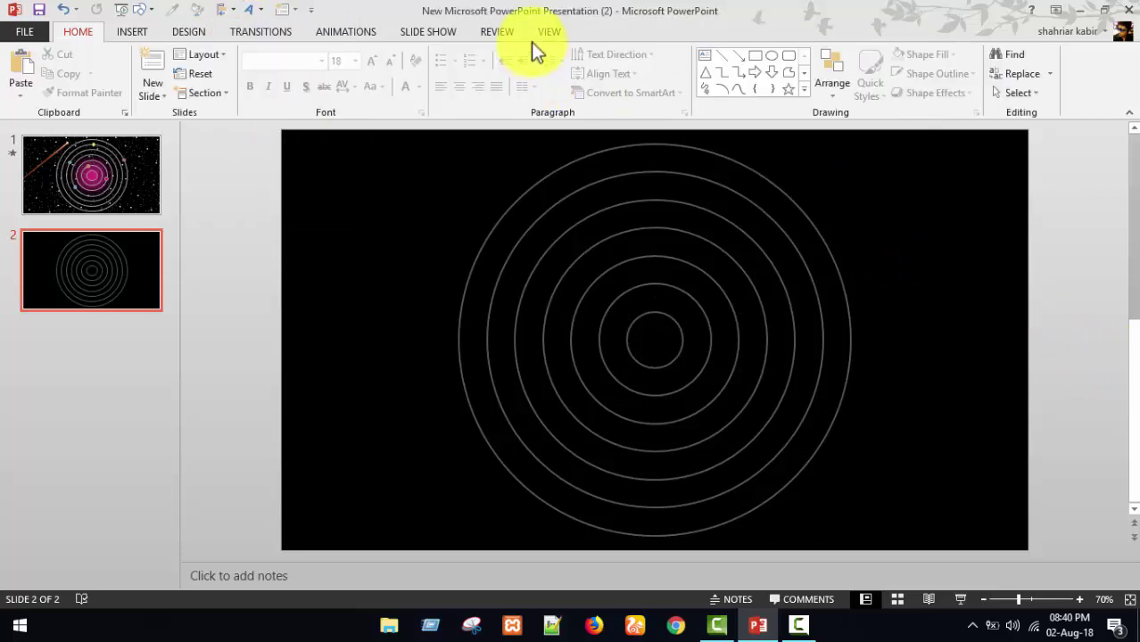
- Place a tiny oval near the top-left corner, fill it red and remove its outline
left_click(143, 31)
left_click(291, 95)
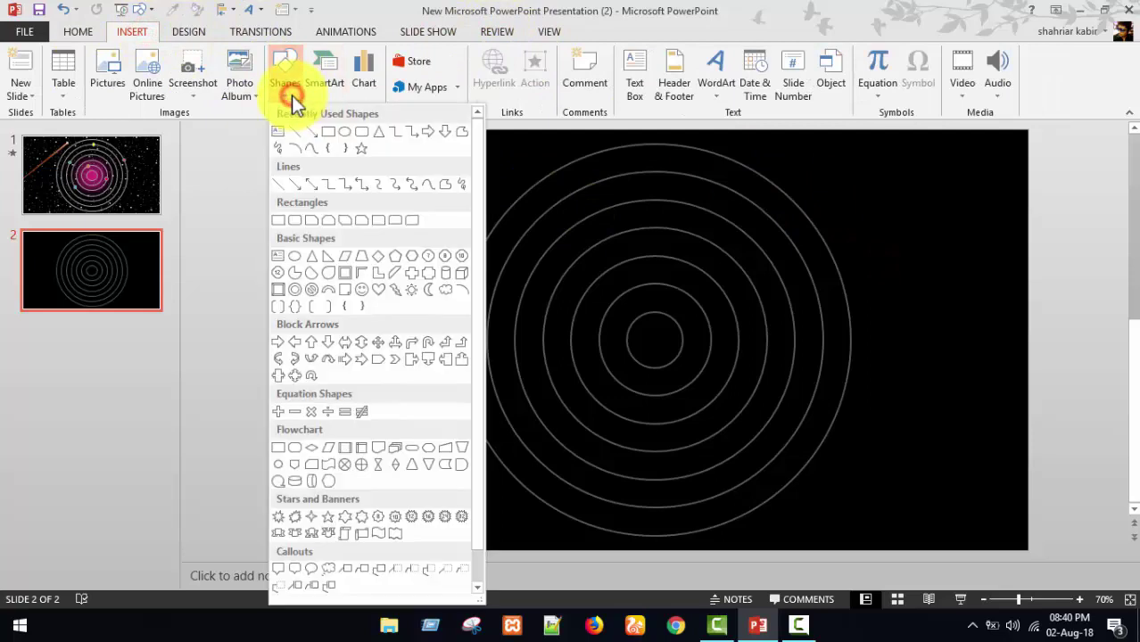
left_click(342, 136)
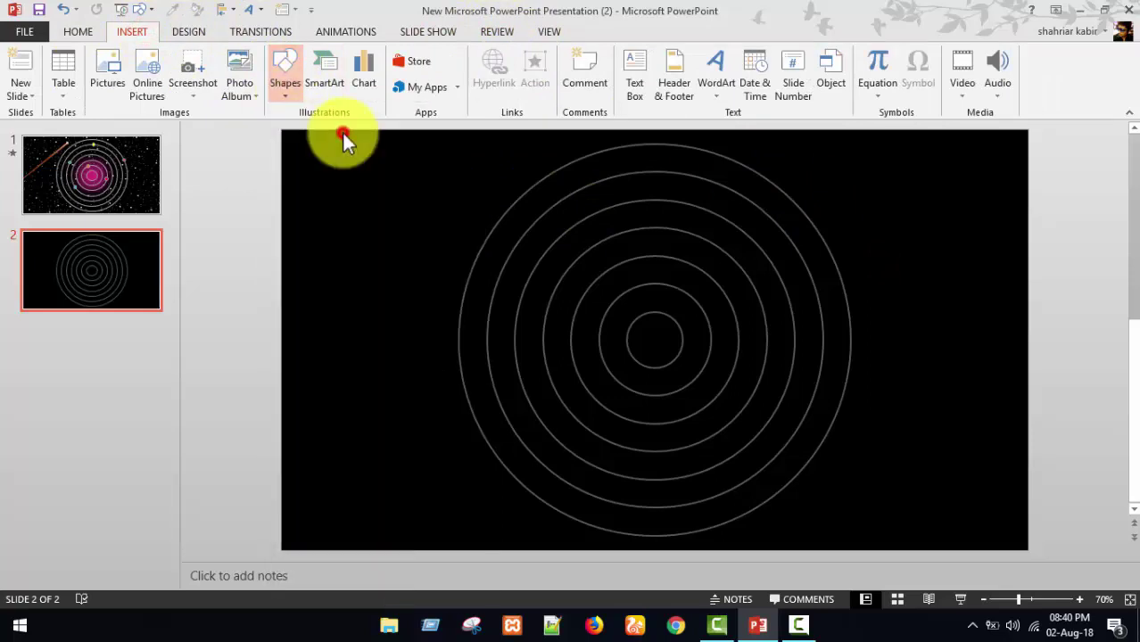
left_click(356, 198)
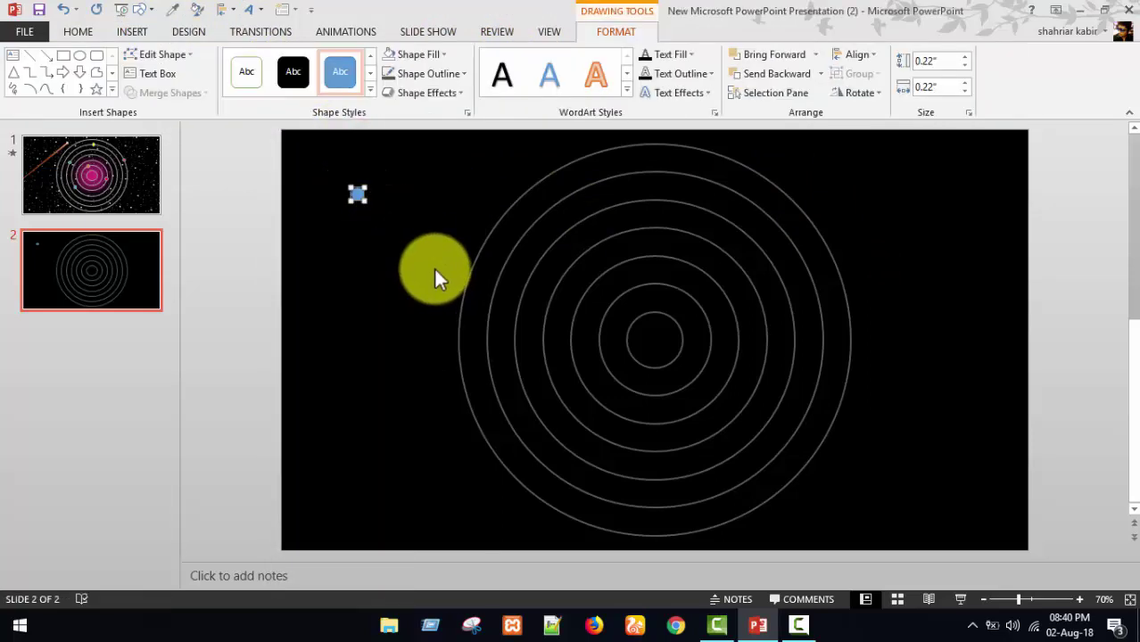
left_click(438, 54)
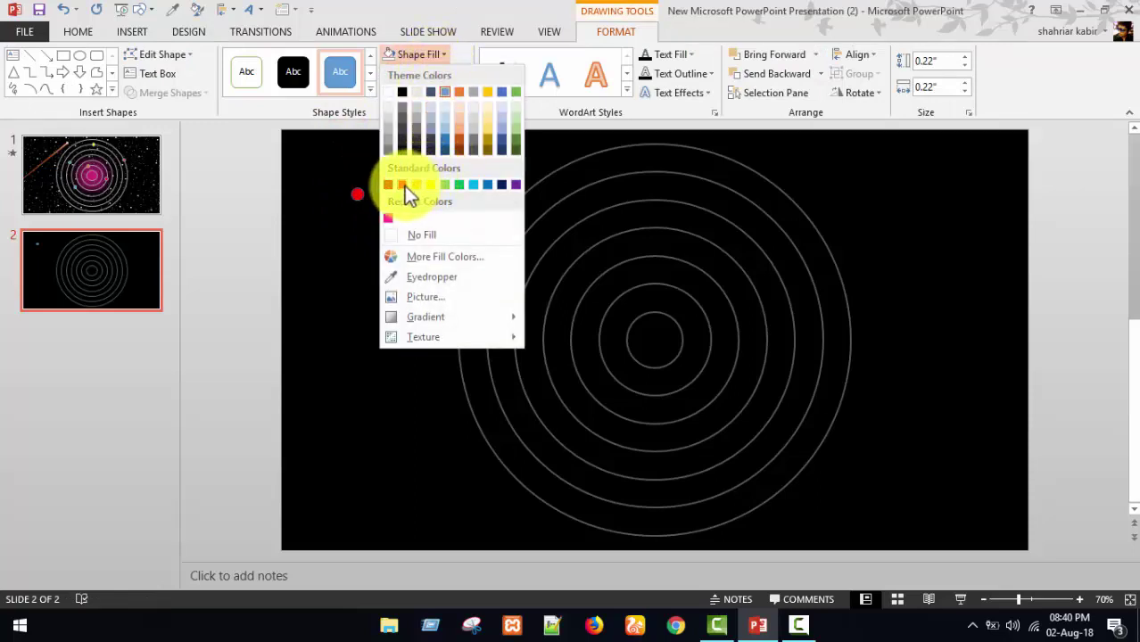
left_click(403, 186)
left_click(461, 73)
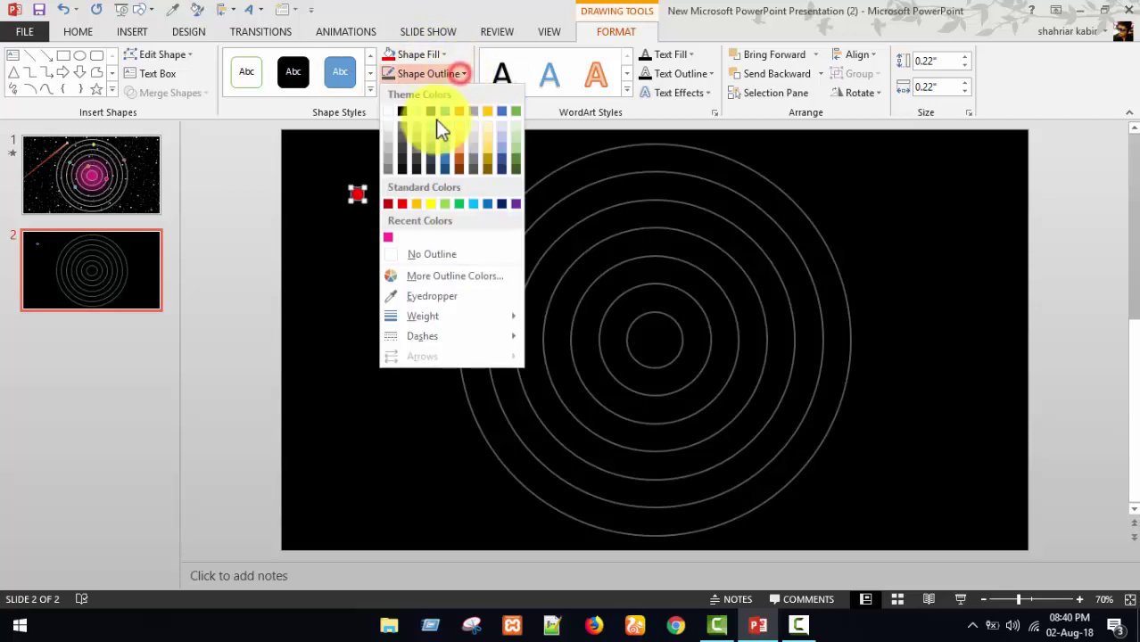
left_click(421, 252)
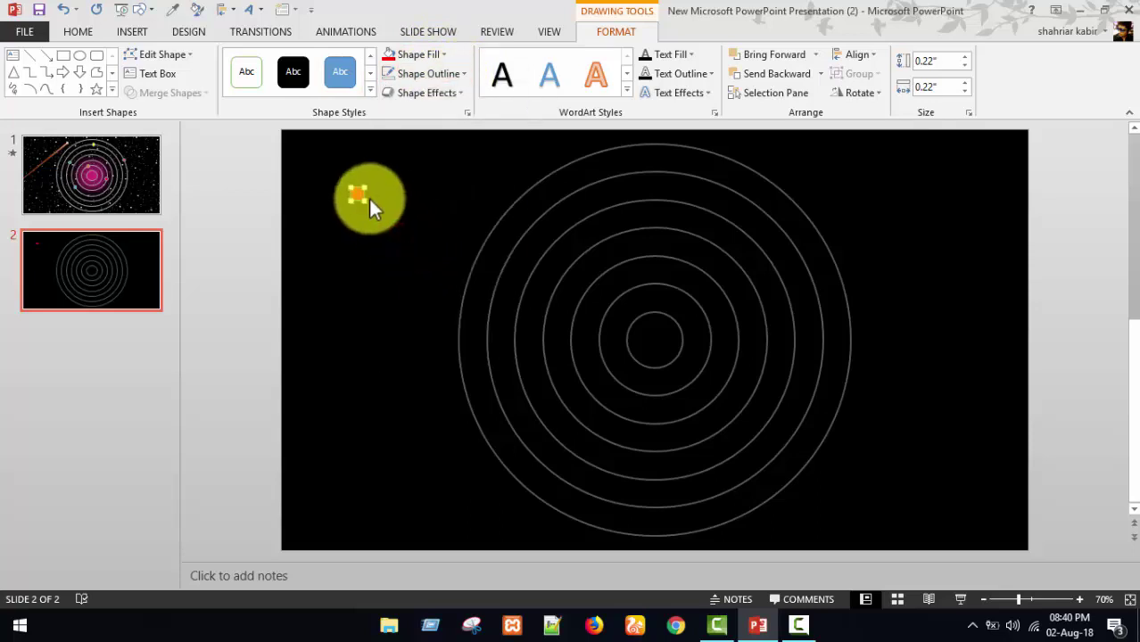
- Drag six red dots onto positions around the orbit rings
mouse_move(368, 197)
left_mouse_down()
mouse_move(354, 263)
mouse_move(363, 372)
mouse_move(351, 481)
left_mouse_up()
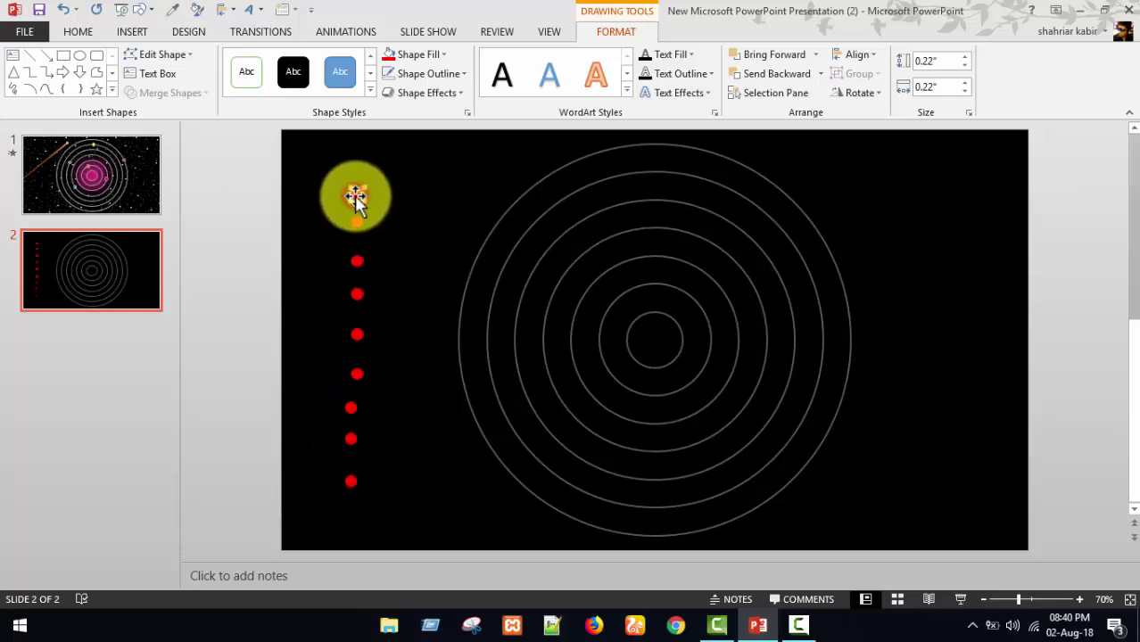
left_click_drag(354, 195, 745, 165)
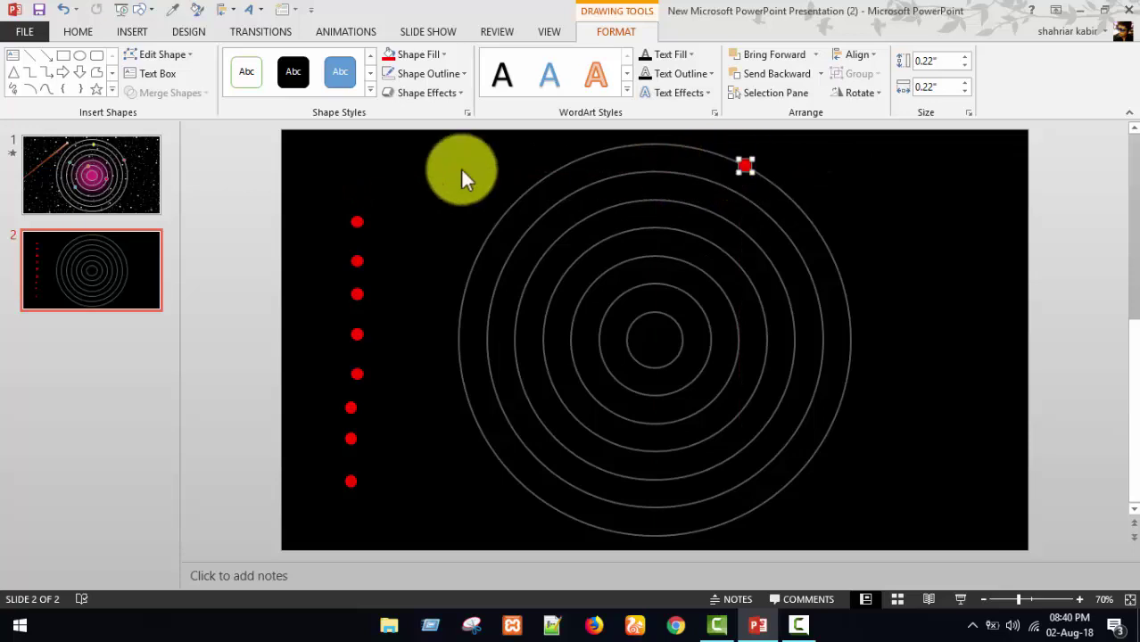
left_click_drag(356, 219, 565, 198)
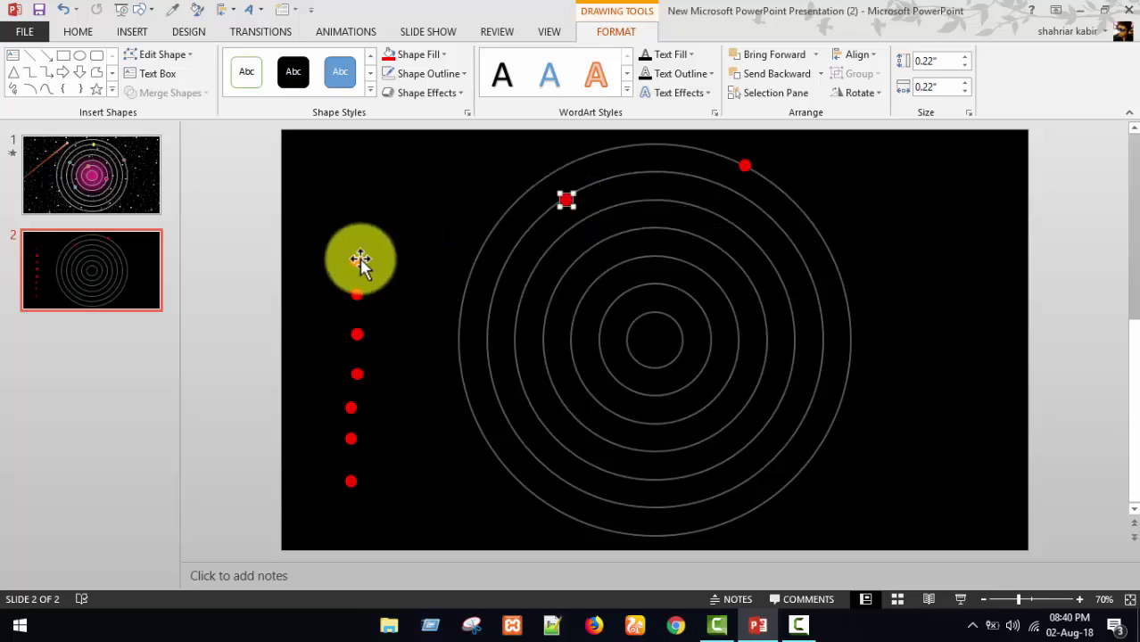
mouse_move(357, 260)
left_mouse_down()
mouse_move(522, 320)
mouse_move(518, 328)
left_mouse_up()
left_click_drag(357, 294, 610, 438)
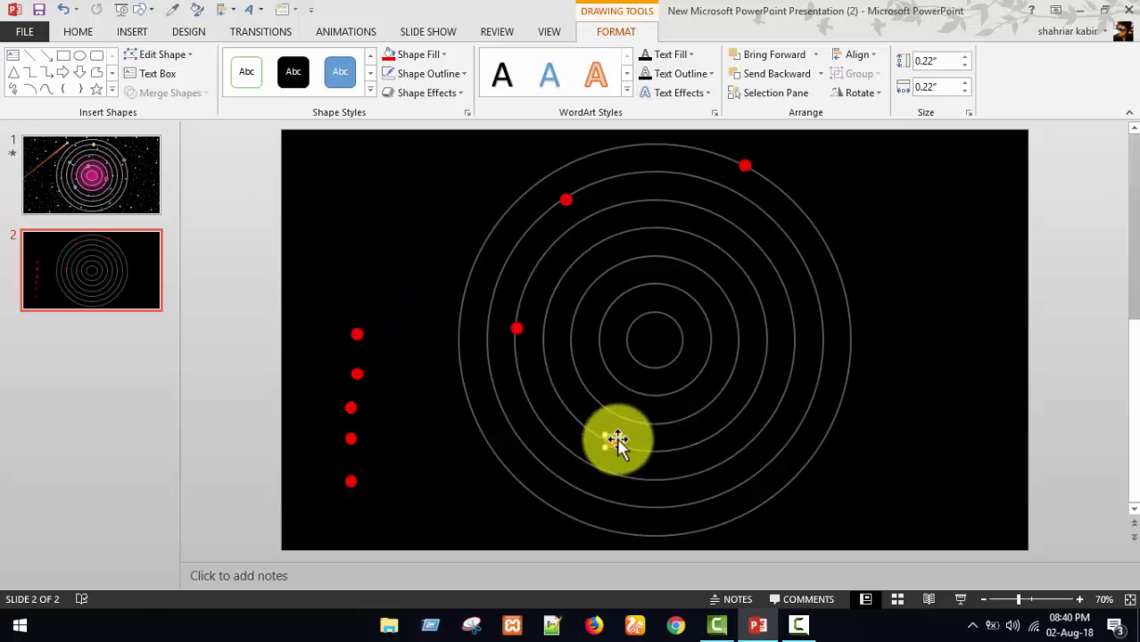
left_click_drag(610, 438, 612, 440)
left_click_drag(354, 341, 736, 330)
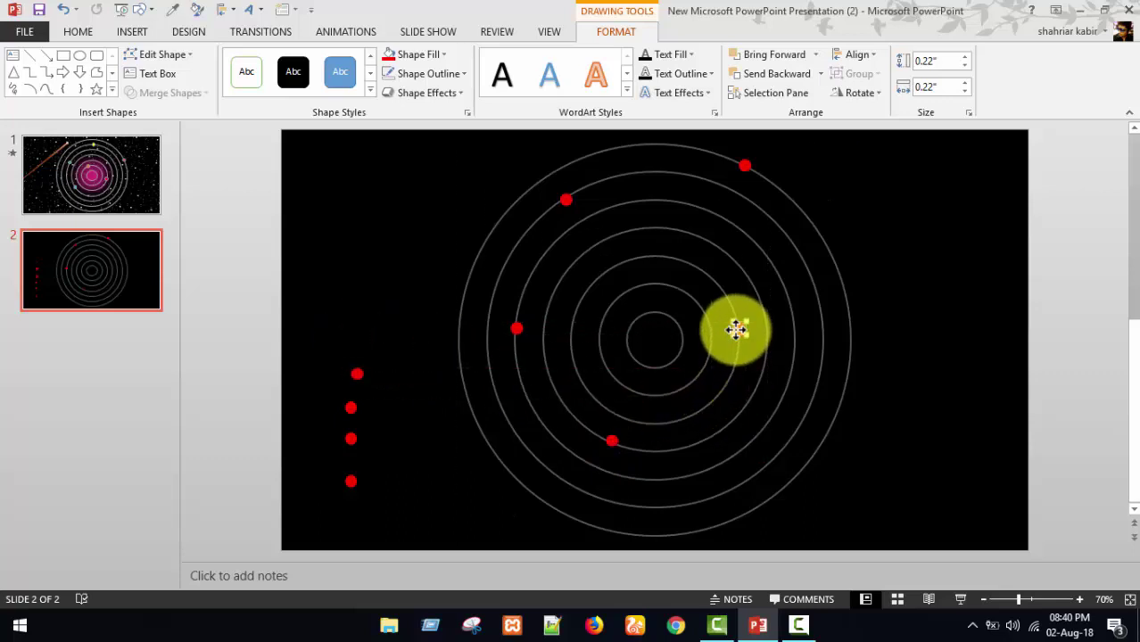
mouse_move(357, 374)
left_mouse_down()
mouse_move(632, 258)
mouse_move(637, 284)
mouse_move(648, 286)
left_mouse_up()
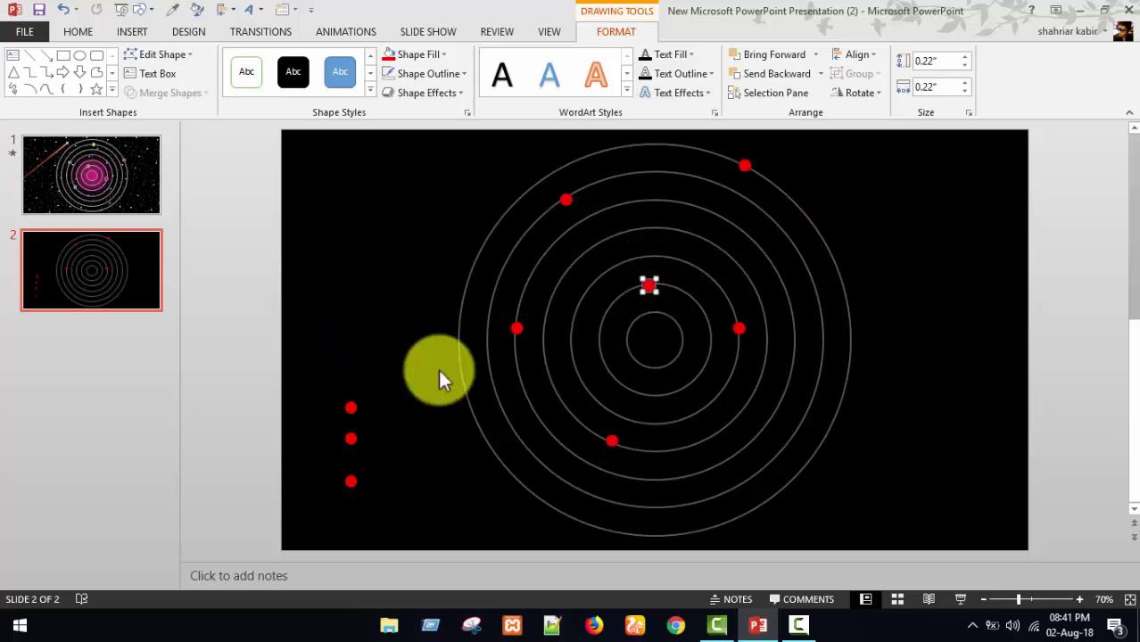
- Delete the three leftover red dots at the slide's left edge
left_click(348, 410)
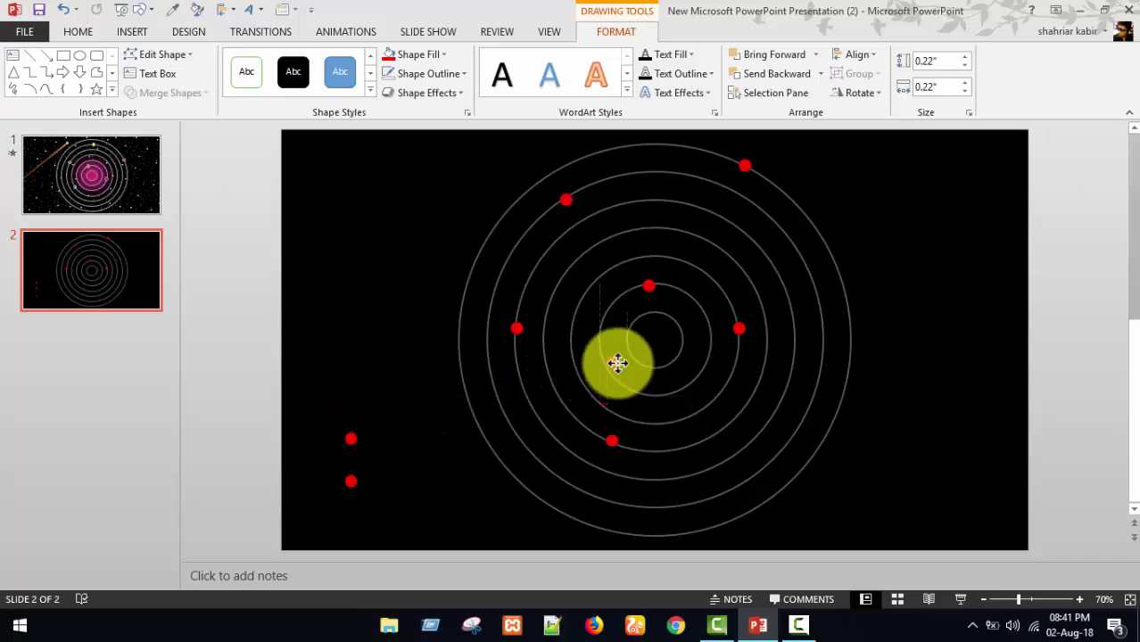
left_click_drag(379, 429, 351, 440)
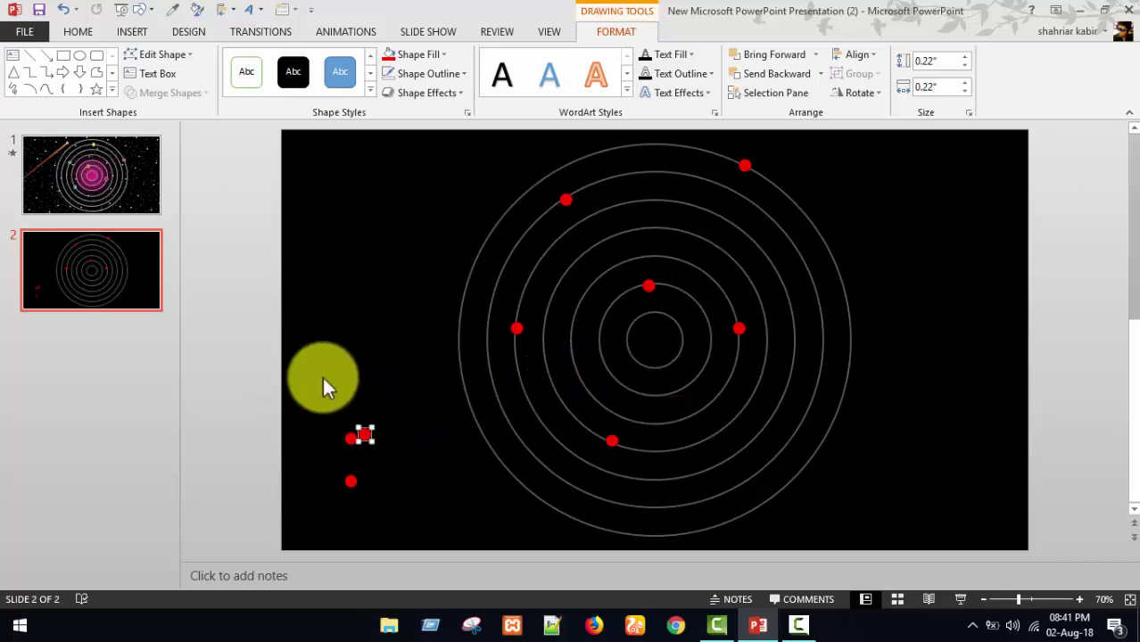
left_click_drag(298, 360, 398, 519)
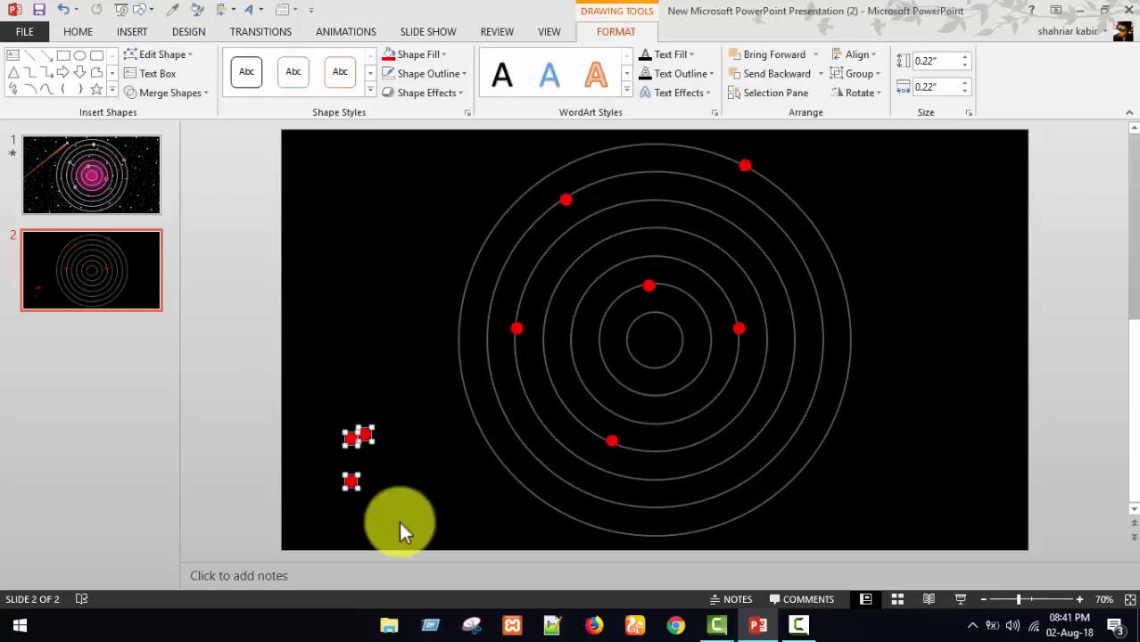
key("Delete")
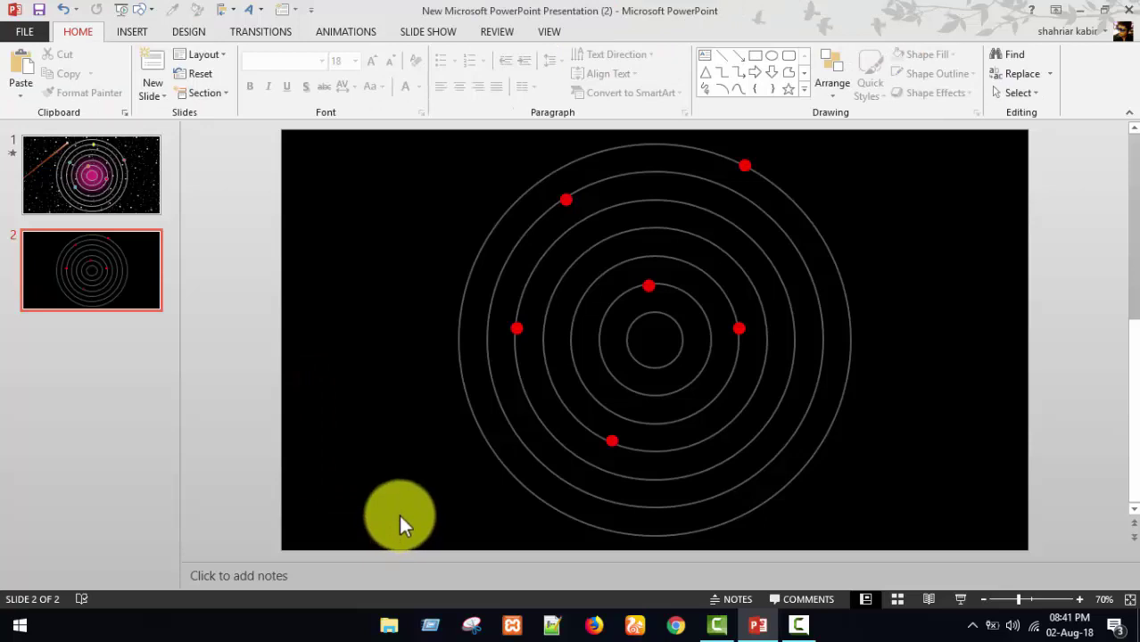
- Draw an oval over the orbits' centre and size it to 4 x 4 inches
left_click(149, 9)
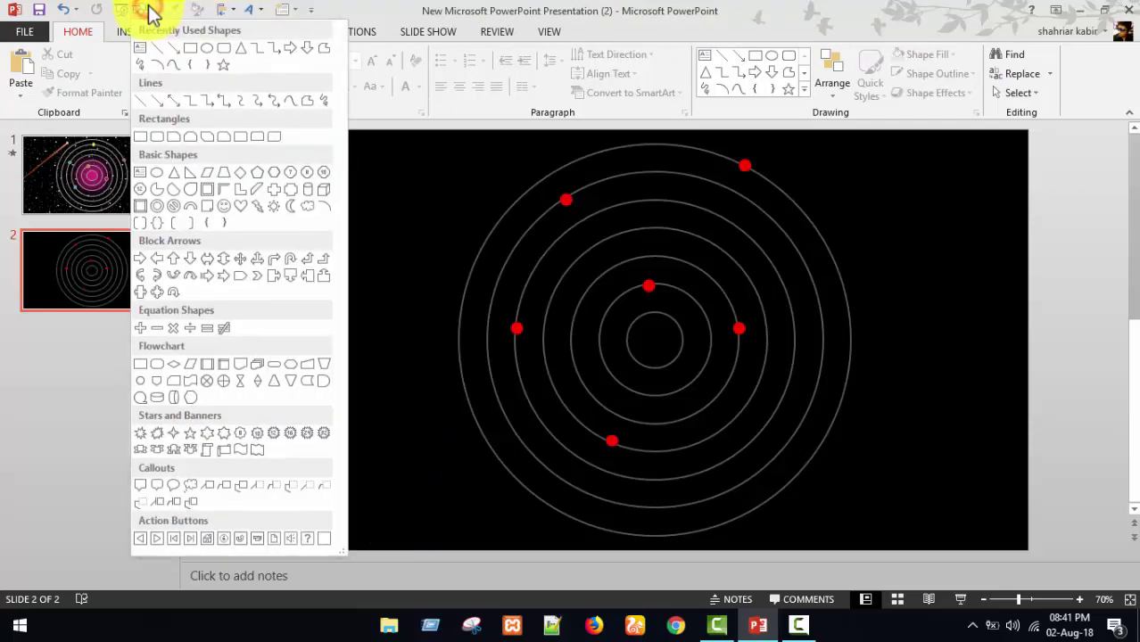
left_click(214, 58)
left_click_drag(326, 179, 400, 336)
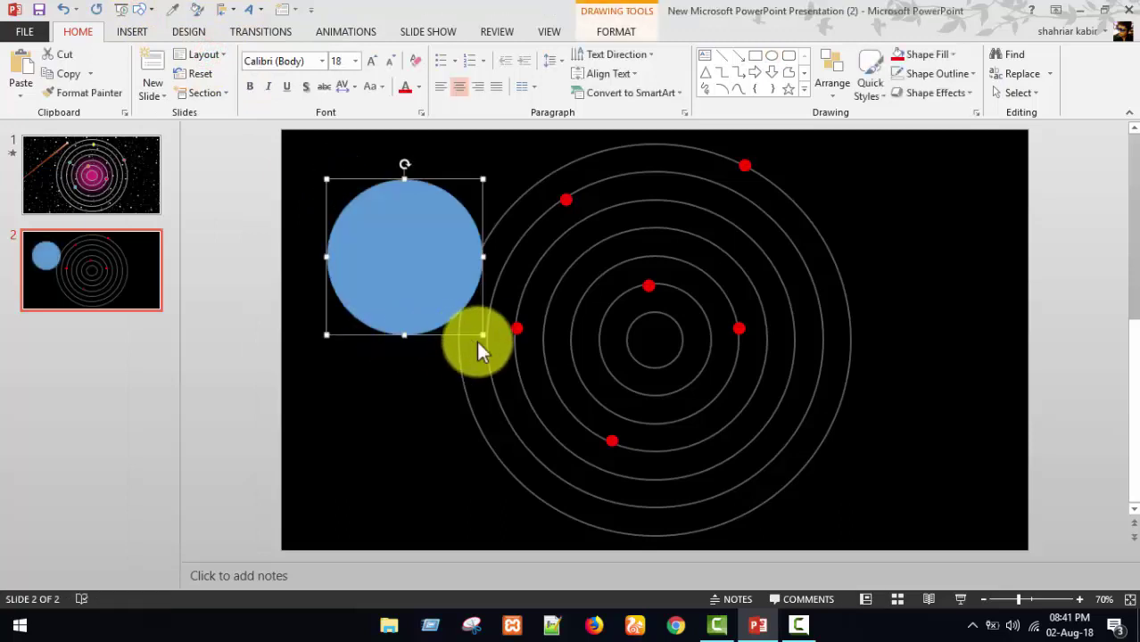
left_click_drag(482, 334, 552, 402)
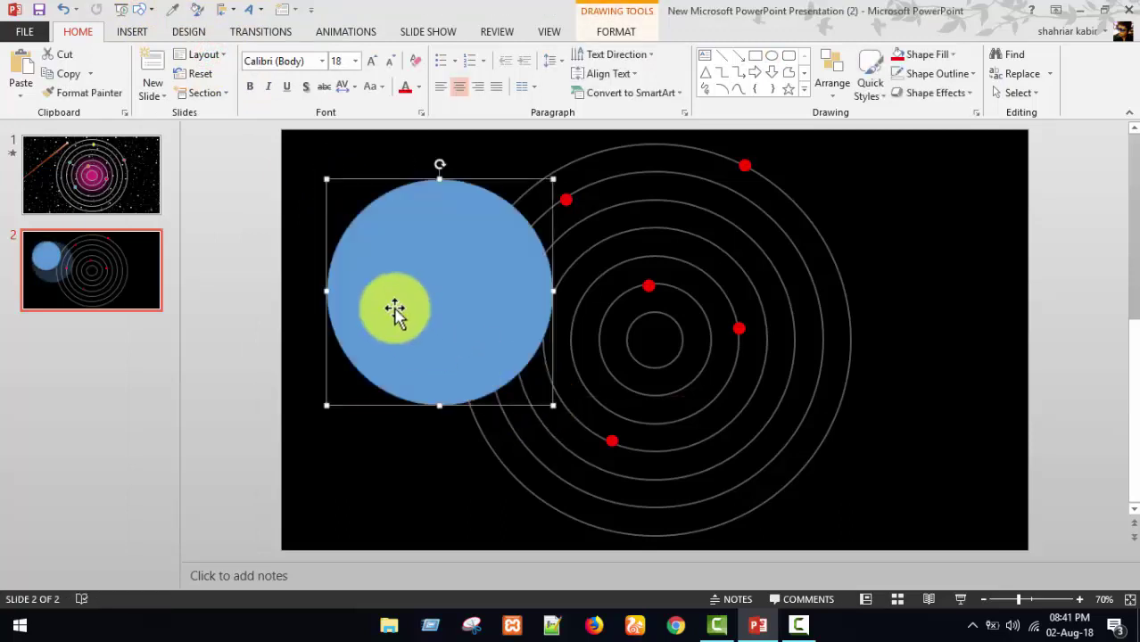
left_click_drag(395, 310, 585, 321)
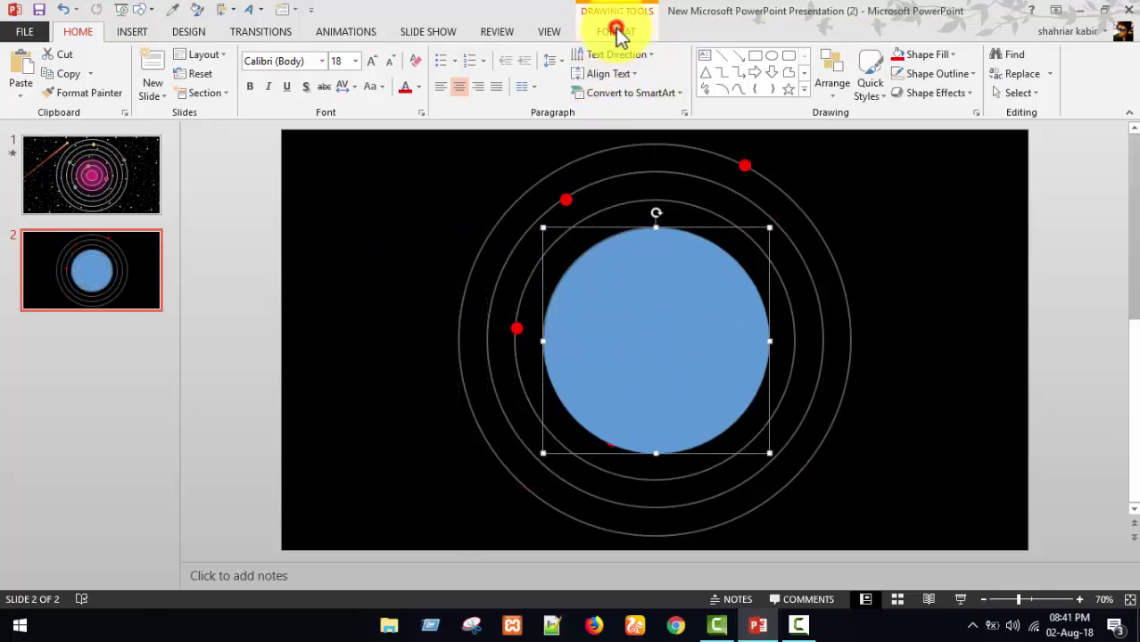
left_click(617, 31)
left_click(964, 64)
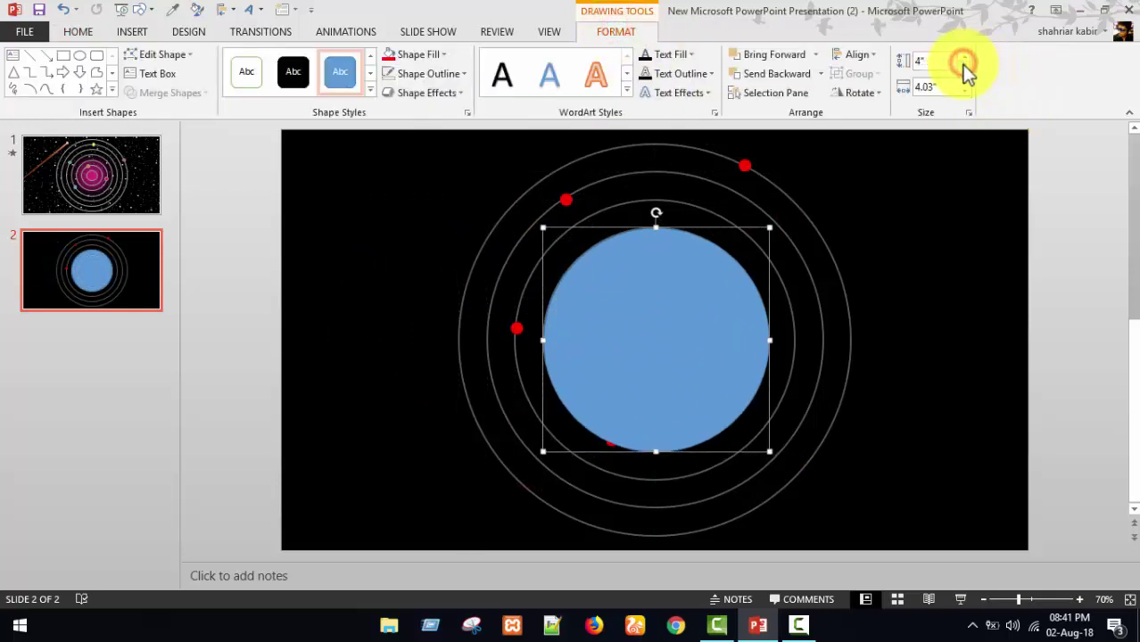
left_click(964, 91)
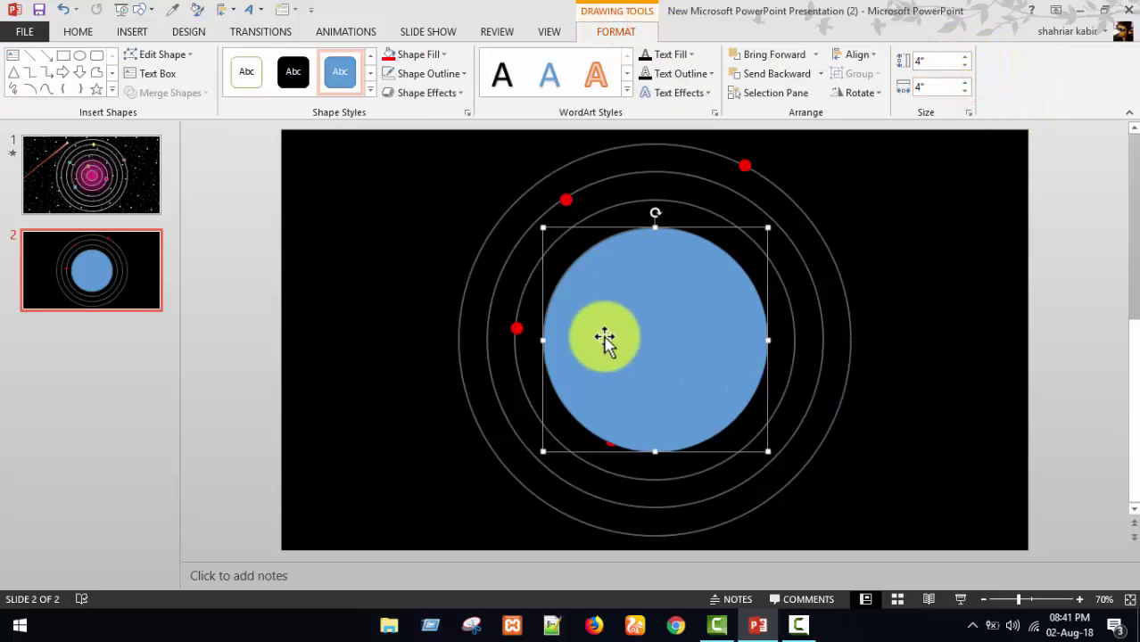
- Give the 4-inch circle a pink fill with no outline
left_click(458, 74)
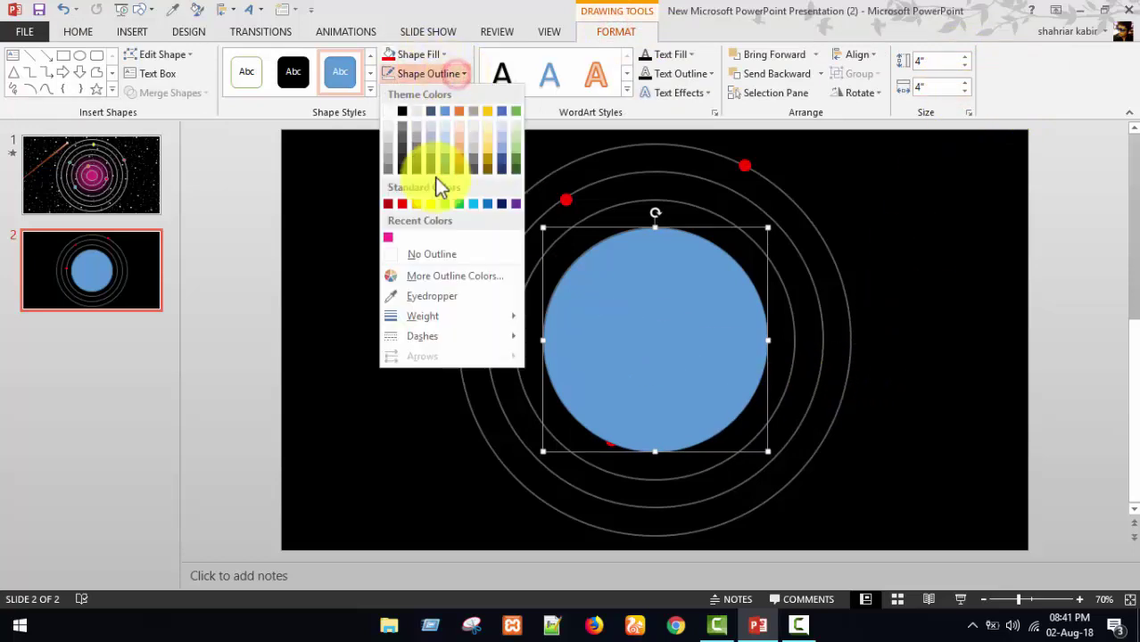
left_click(436, 253)
left_click(440, 53)
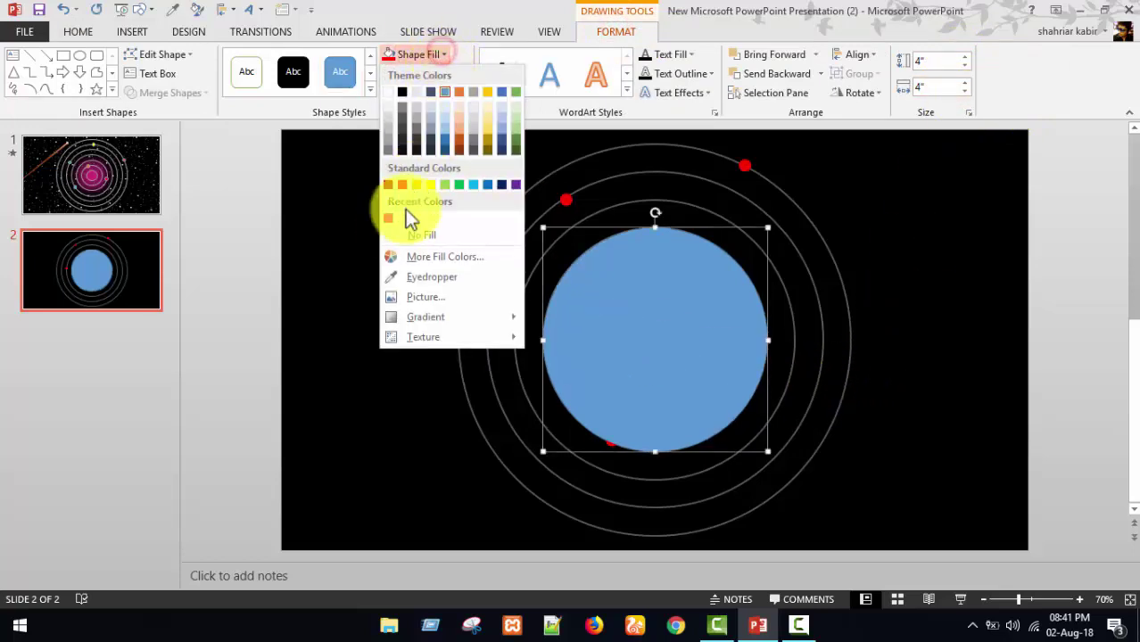
left_click(385, 219)
right_click(699, 339)
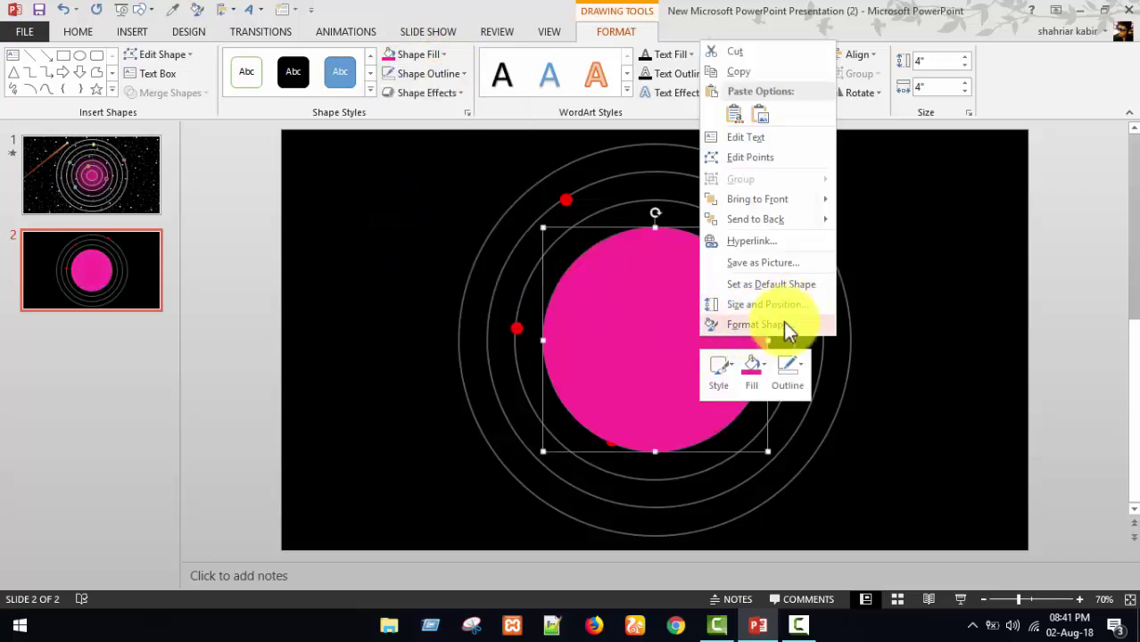
left_click(785, 325)
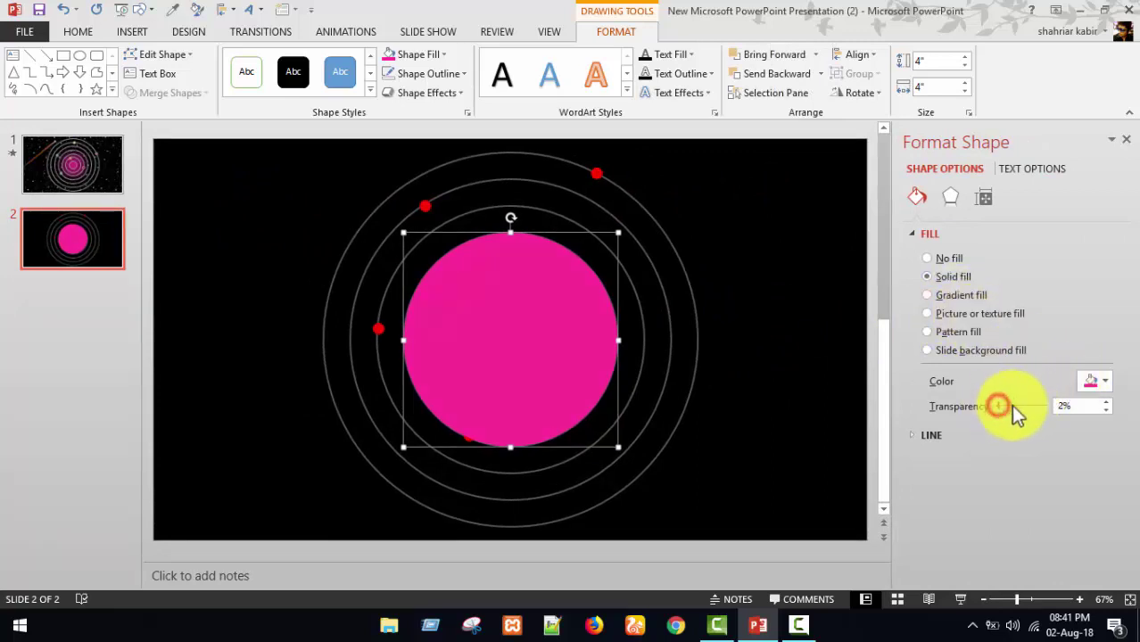
- Make the pink fill partly transparent and add a pink 150 pt glow
left_click_drag(1010, 404, 1027, 406)
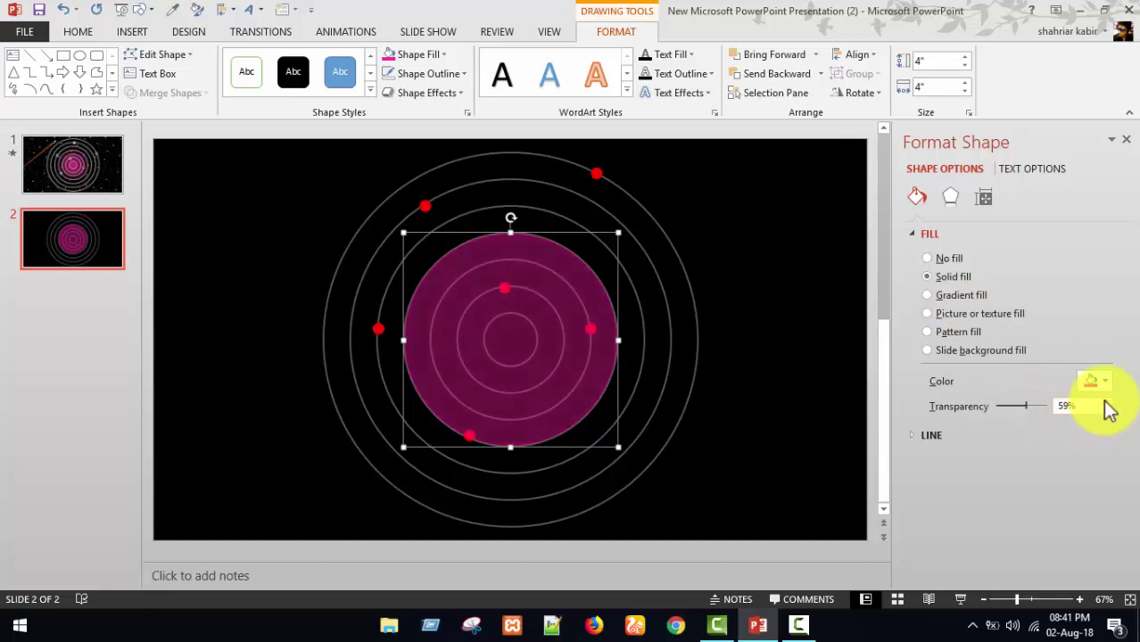
left_click(951, 198)
left_click(937, 278)
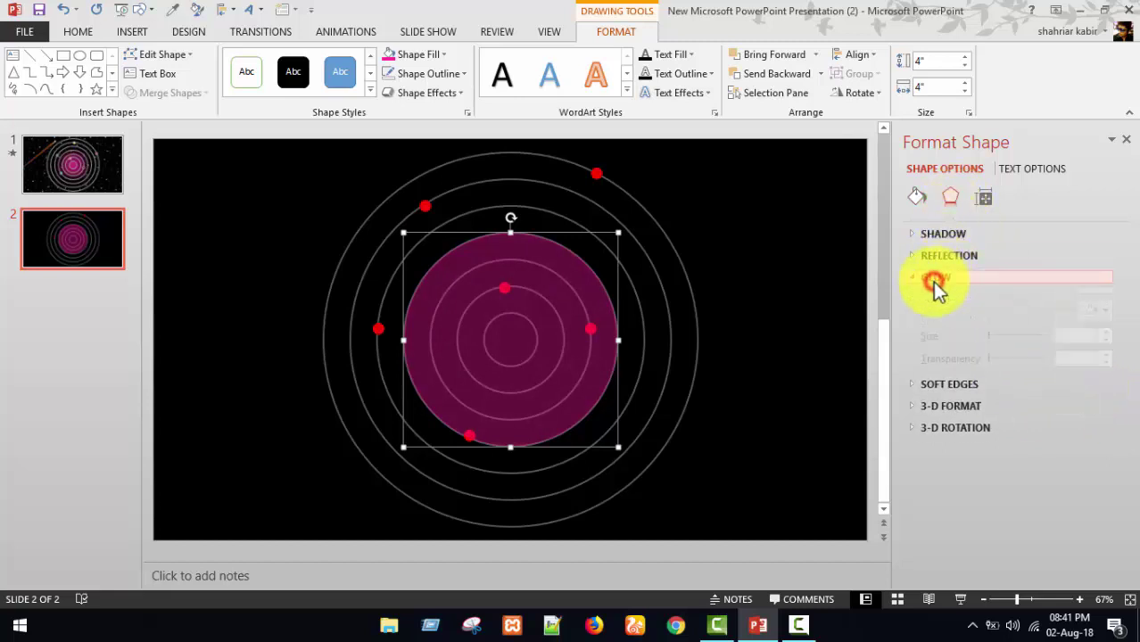
left_click(1107, 301)
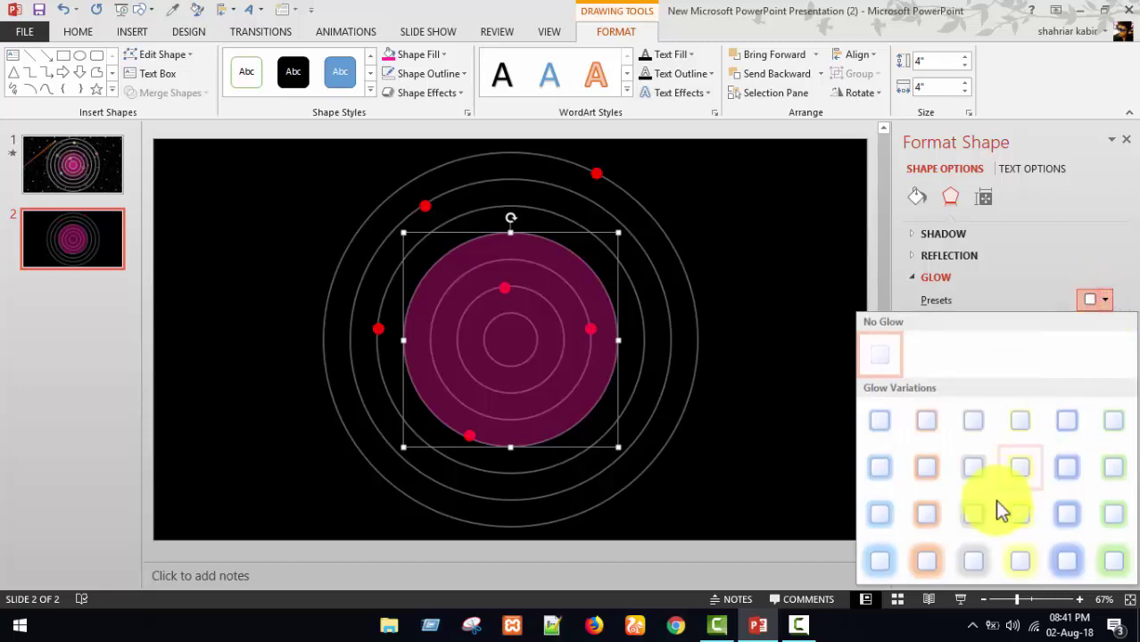
left_click(881, 560)
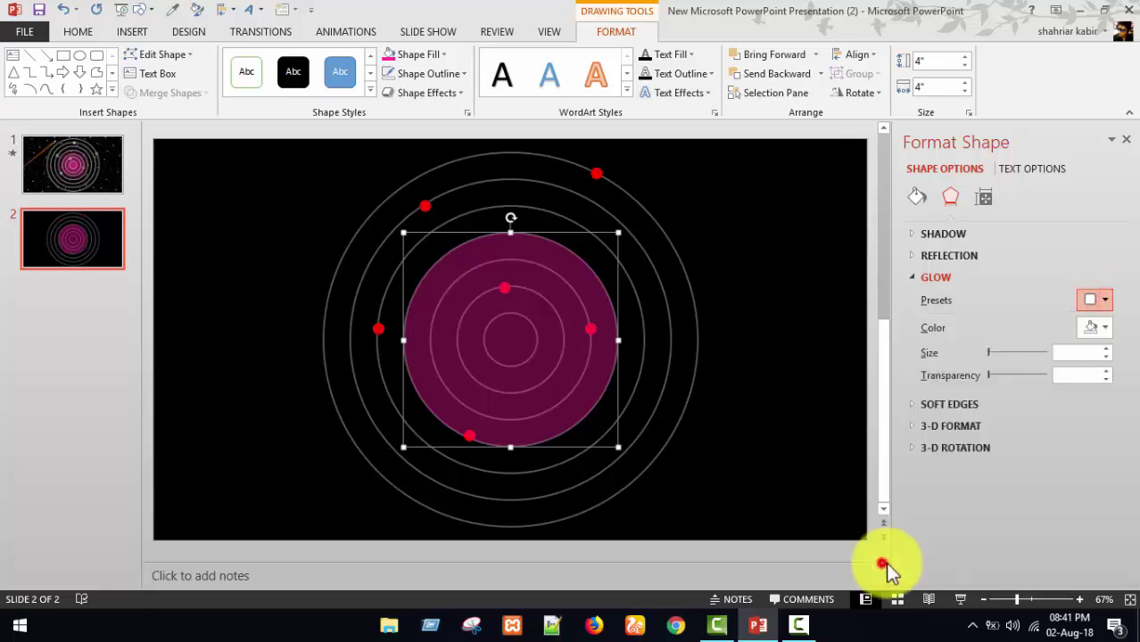
left_click(1105, 330)
left_click(1002, 492)
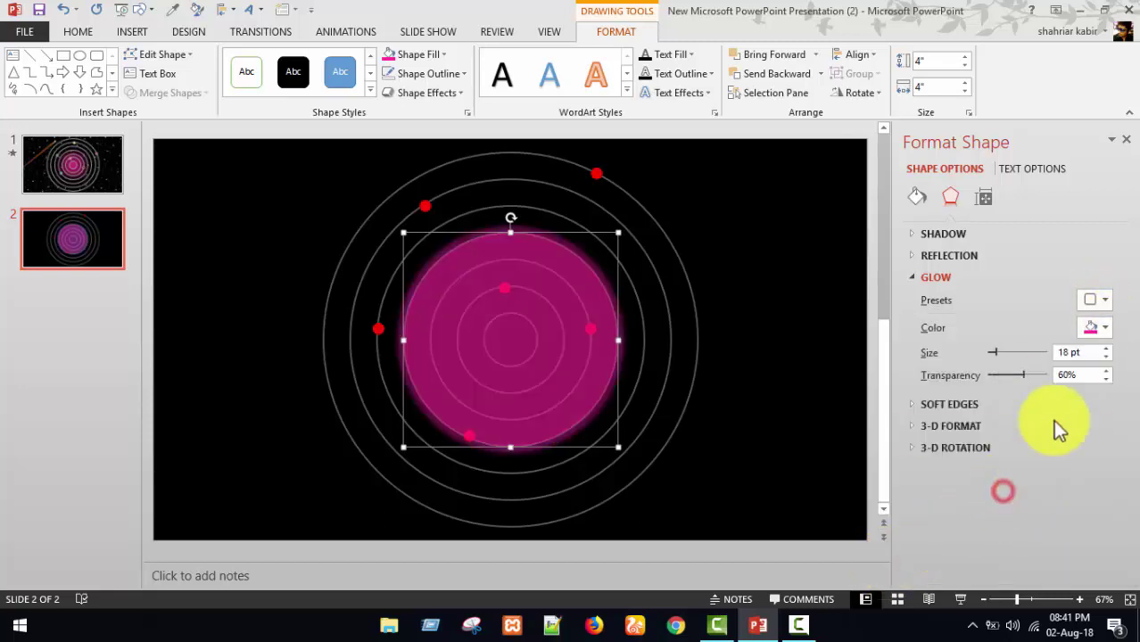
left_click_drag(997, 354, 1095, 369)
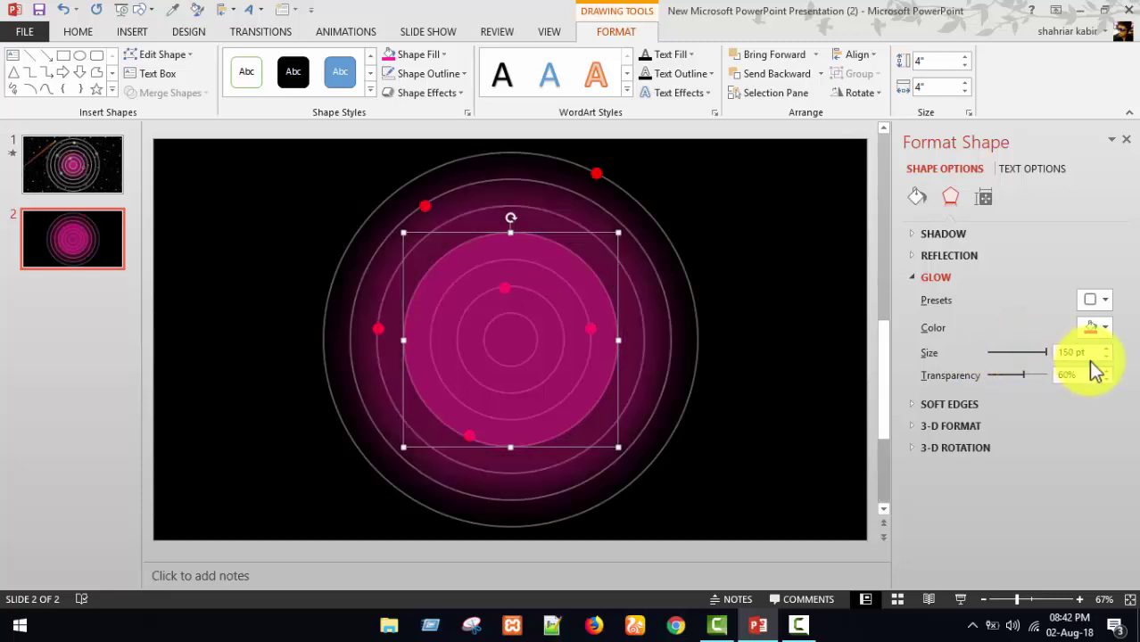
left_click_drag(1021, 375, 1026, 377)
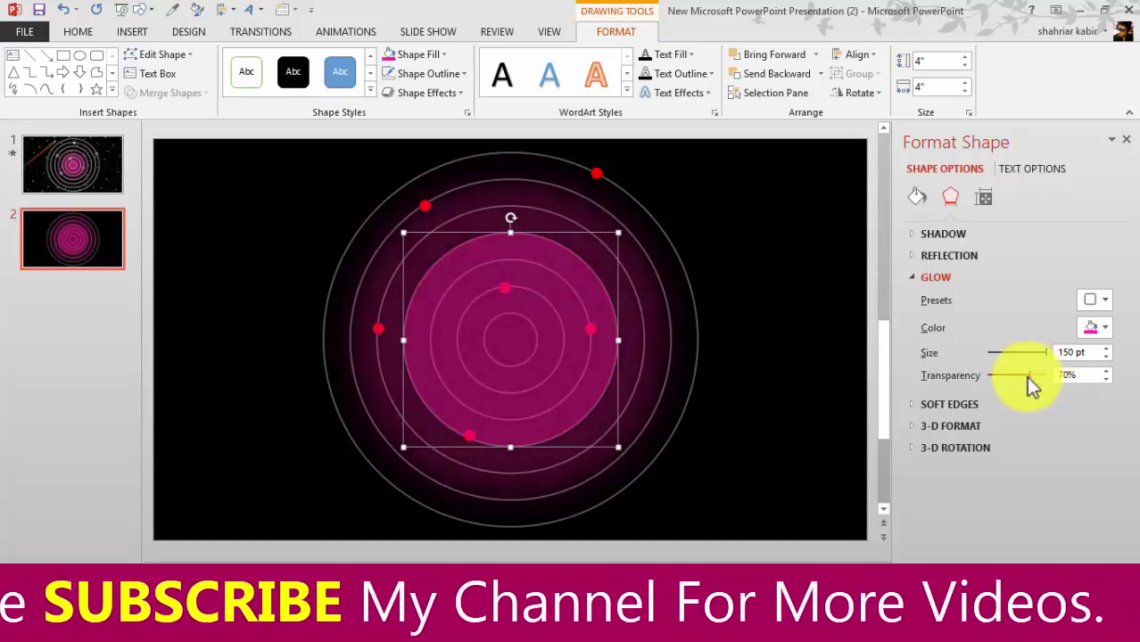
- Raise the fill transparency further and send the circle behind the rings and planets
left_click(915, 197)
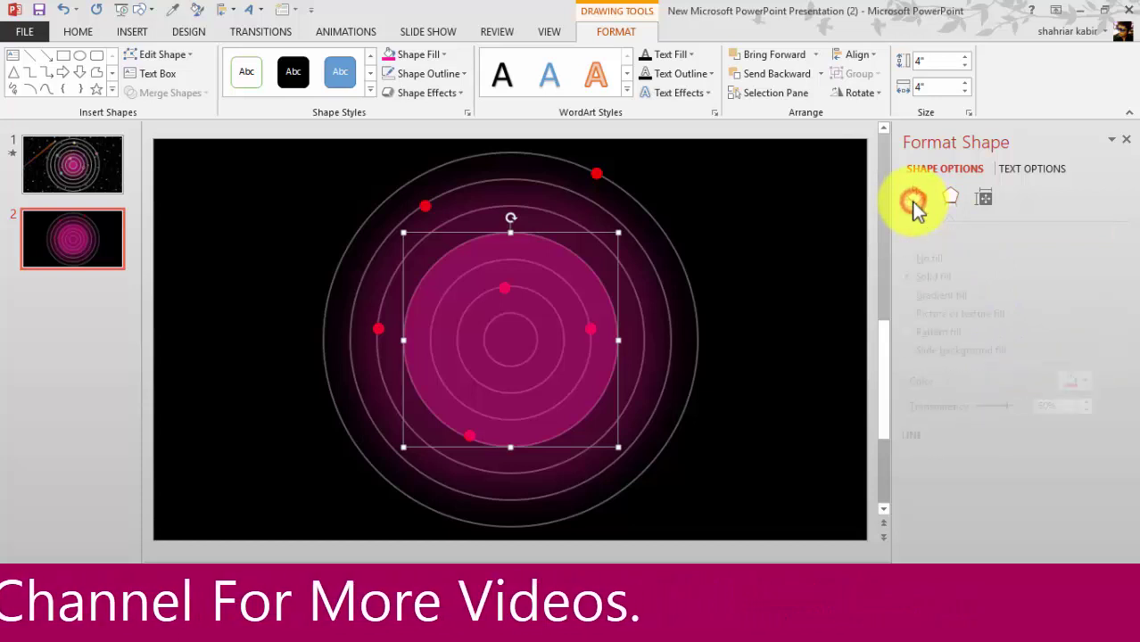
left_click_drag(1025, 406, 1047, 405)
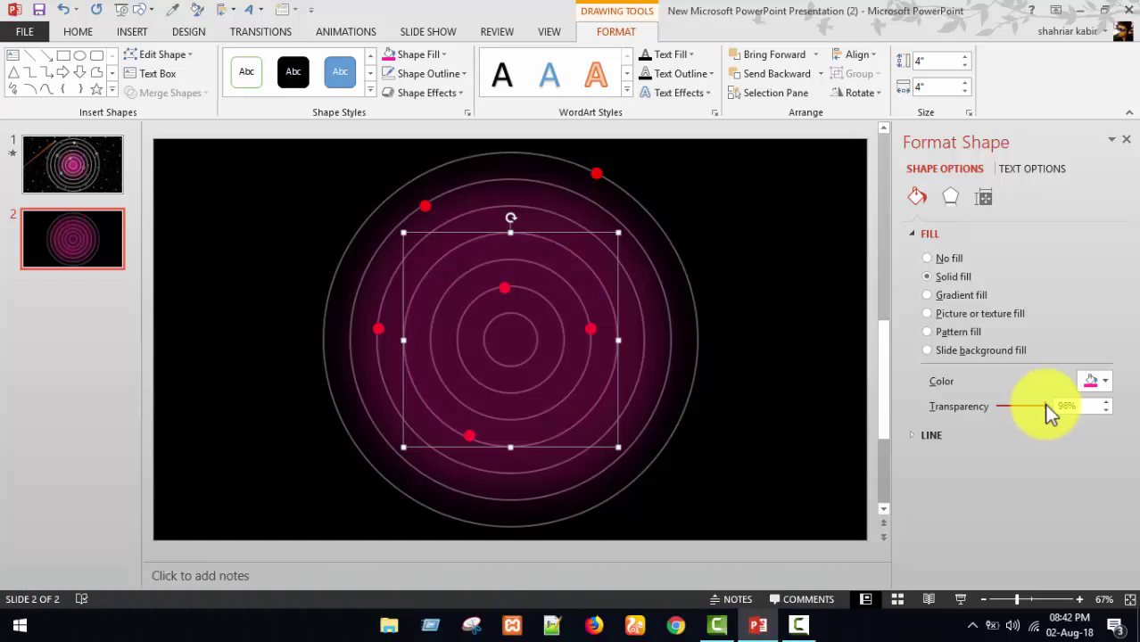
left_click(795, 390)
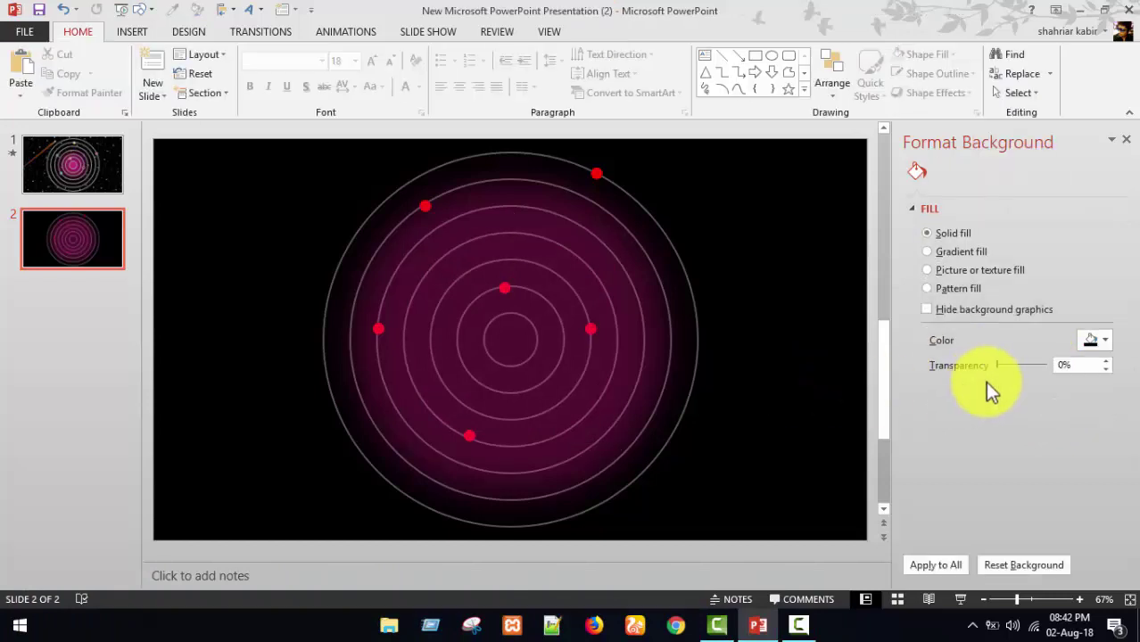
left_click(1129, 140)
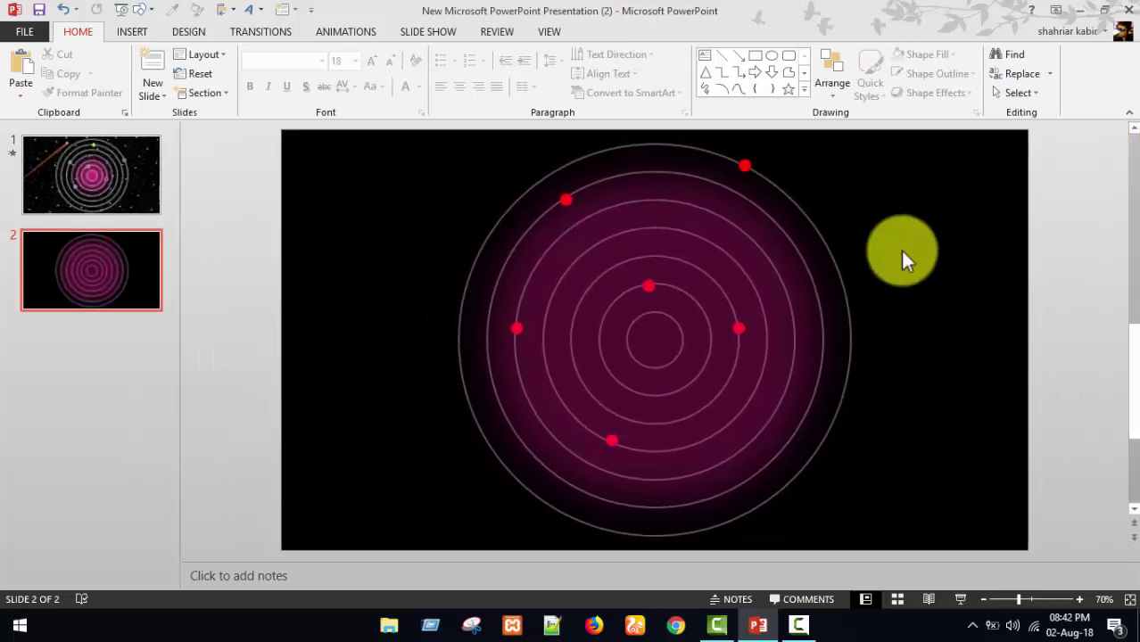
left_click(726, 282)
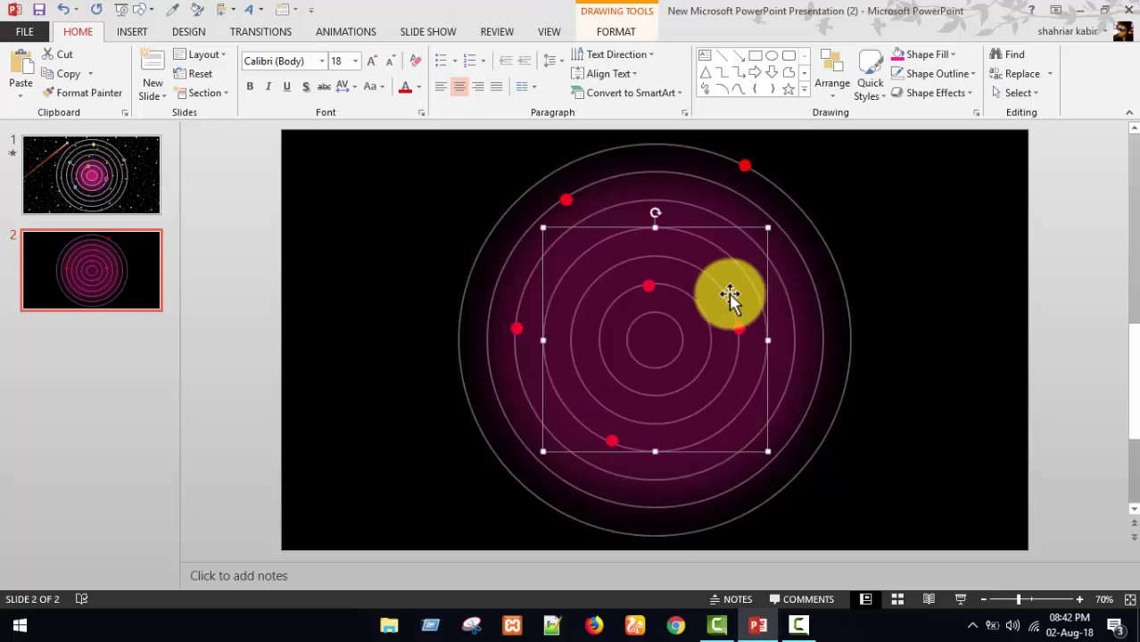
right_click(730, 293)
left_click(794, 471)
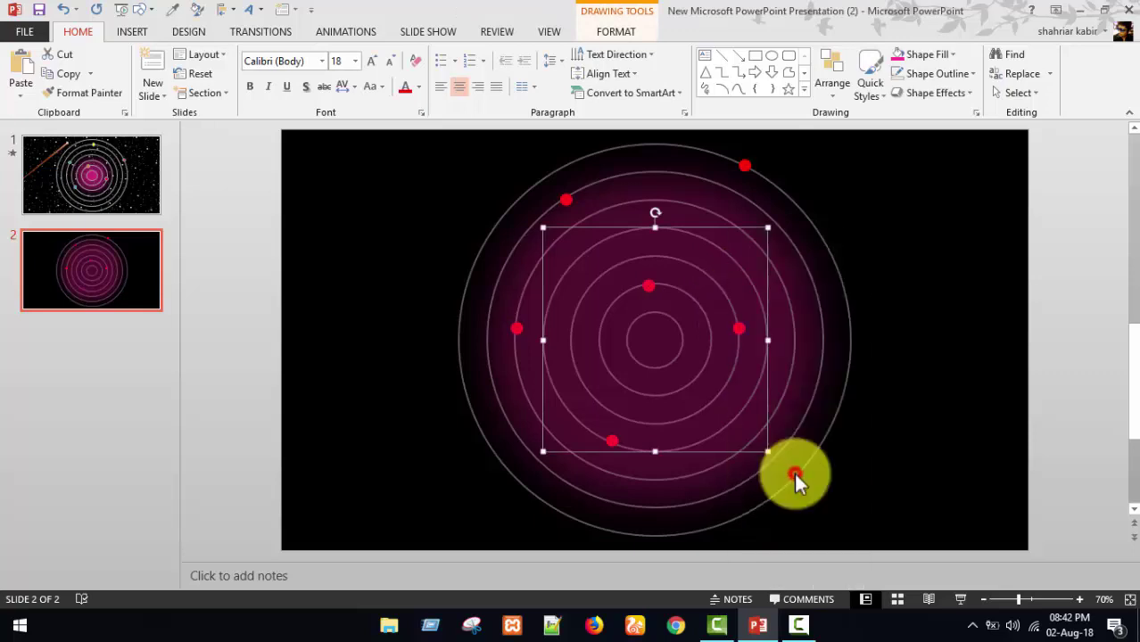
left_click(902, 366)
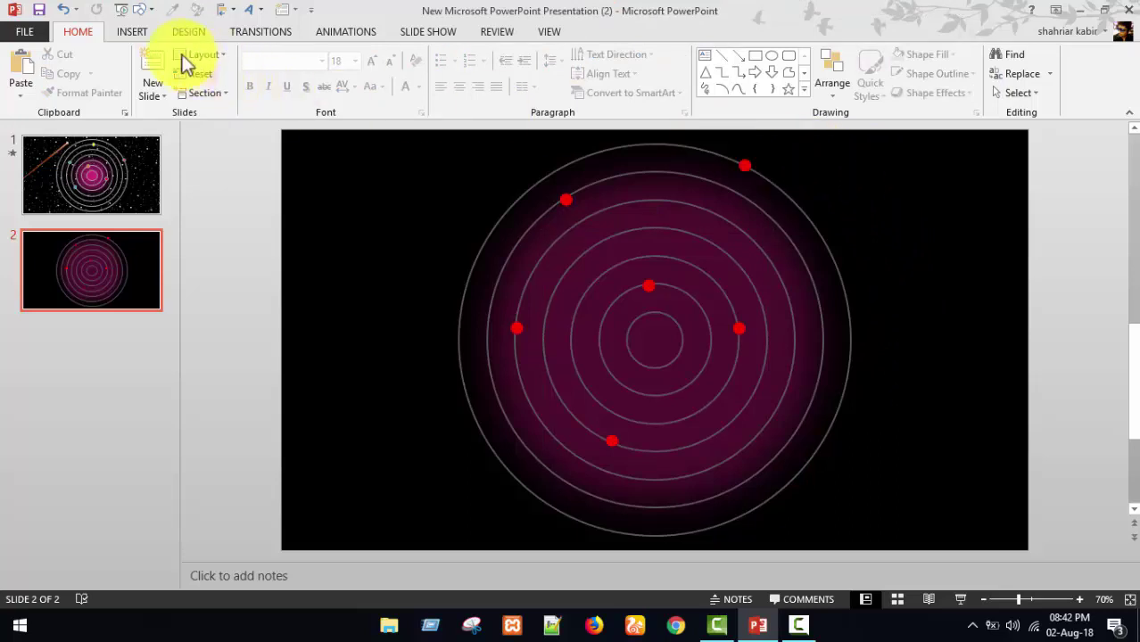
- Insert the america-globe-png picture and shrink it to about 0.92 by 1.1 inches
left_click(132, 32)
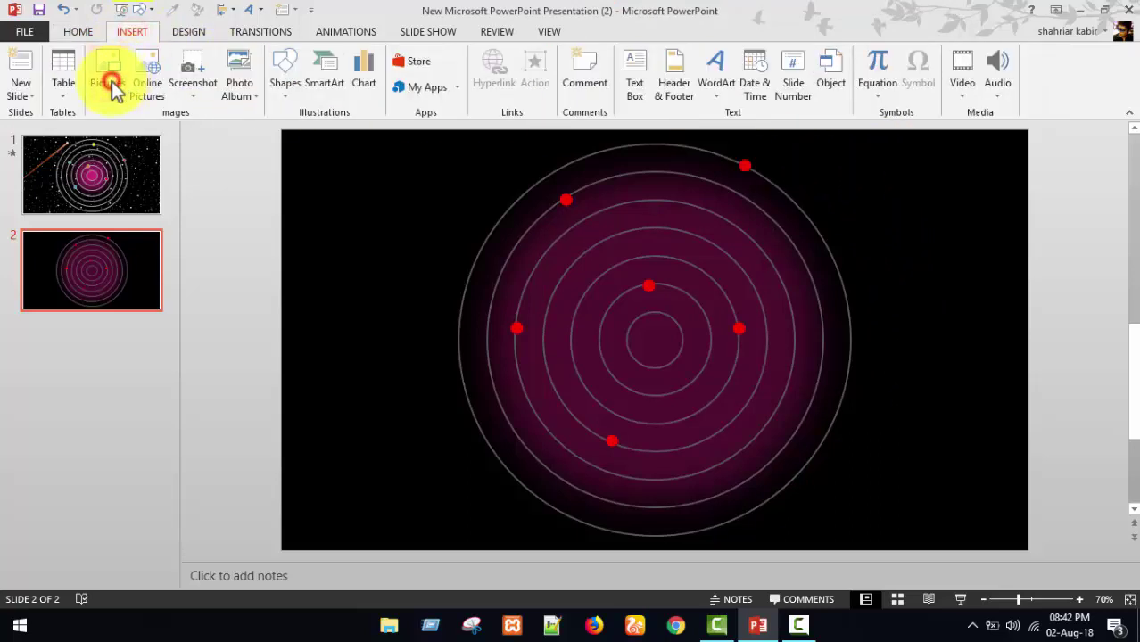
left_click(195, 120)
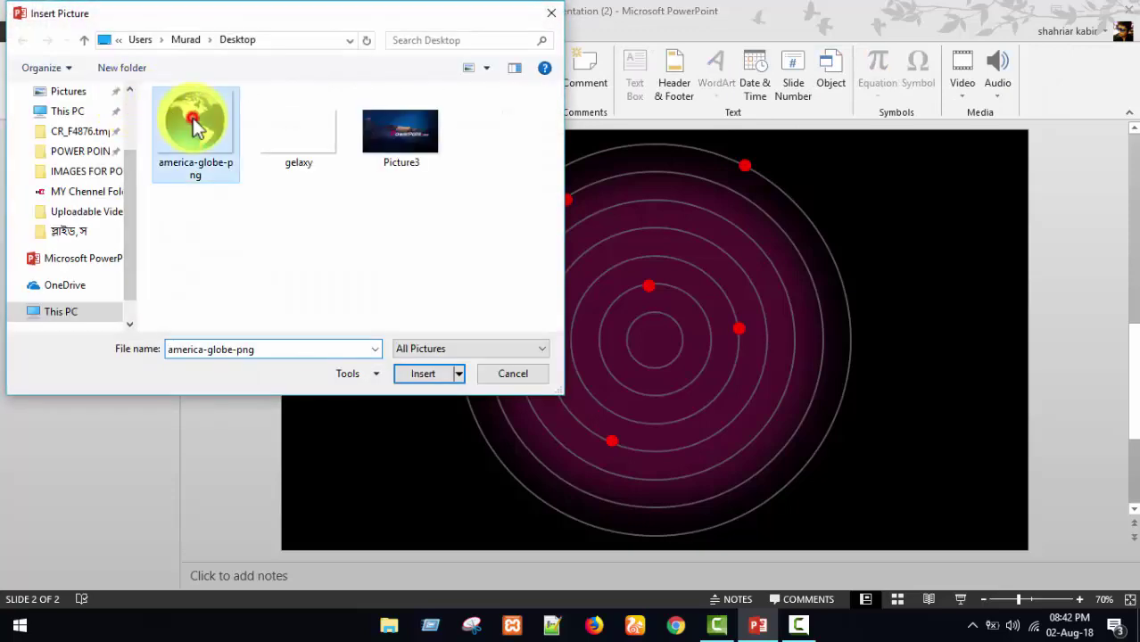
left_click(424, 374)
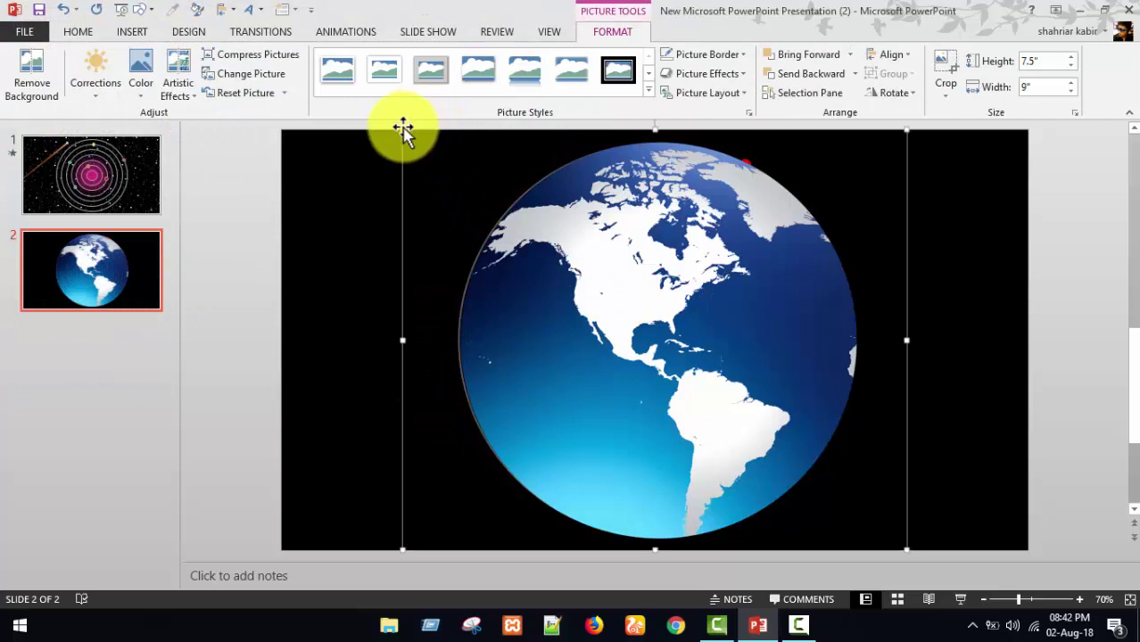
left_click_drag(402, 130, 835, 482)
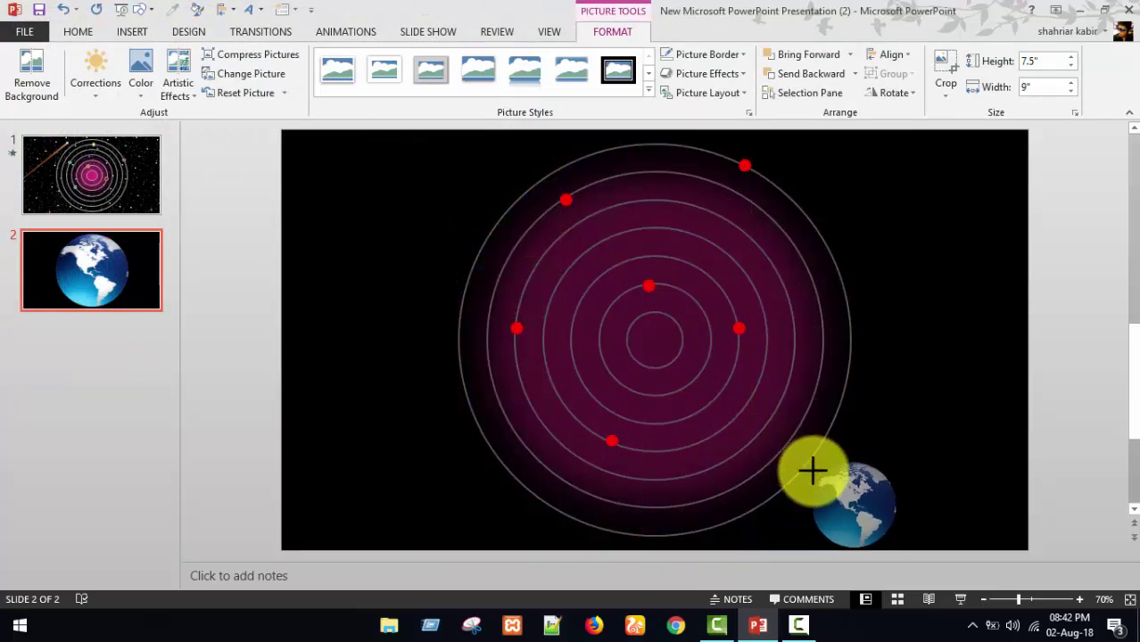
mouse_move(835, 482)
left_mouse_down()
mouse_move(844, 500)
mouse_move(661, 344)
left_mouse_up()
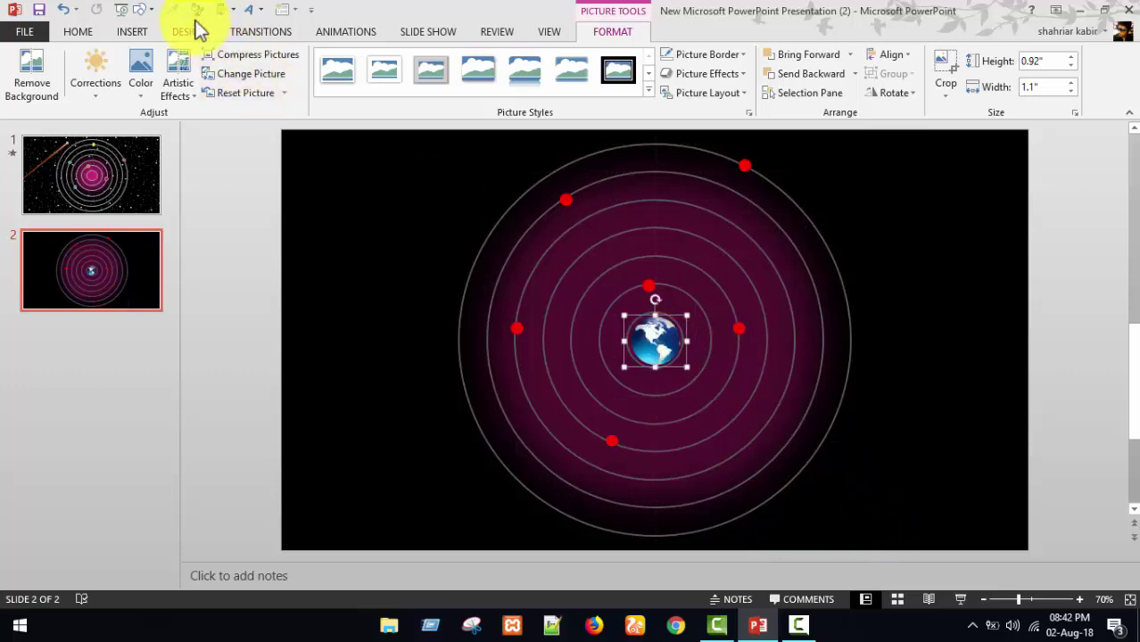
- Centre the globe horizontally and vertically on the slide, inside the orbit rings
left_click(227, 9)
left_click(254, 46)
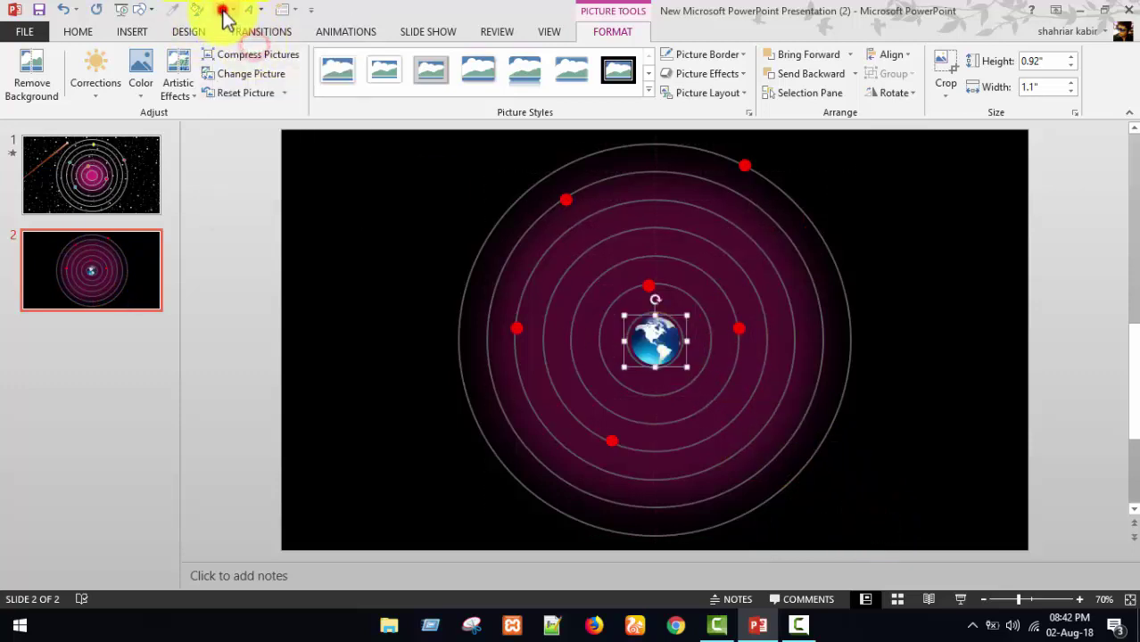
left_click(224, 11)
left_click(266, 111)
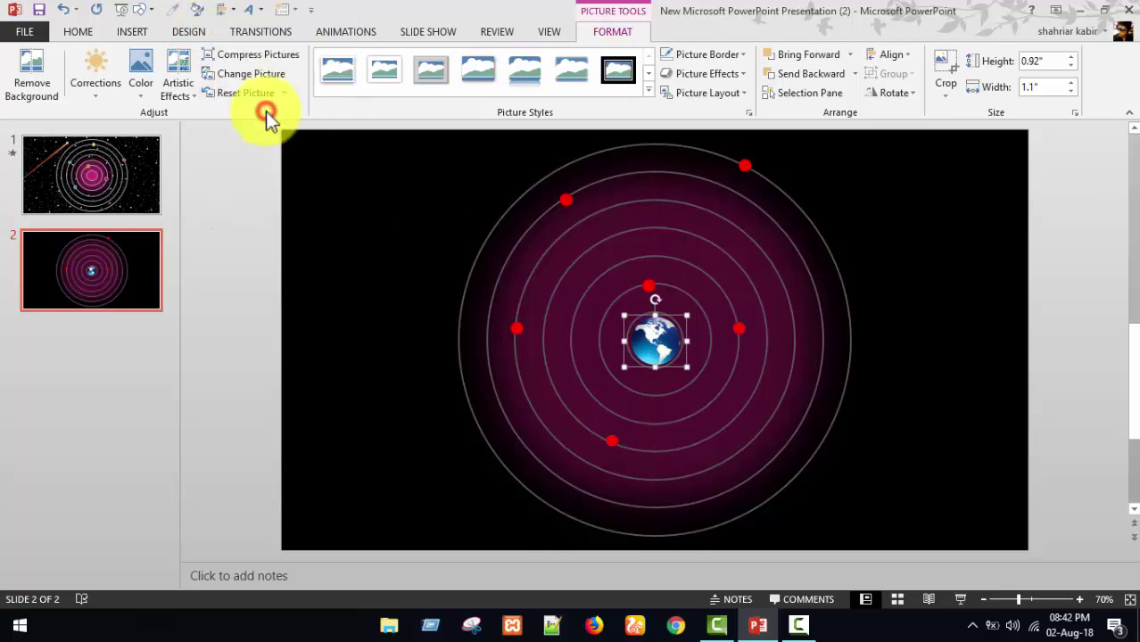
left_click(939, 446)
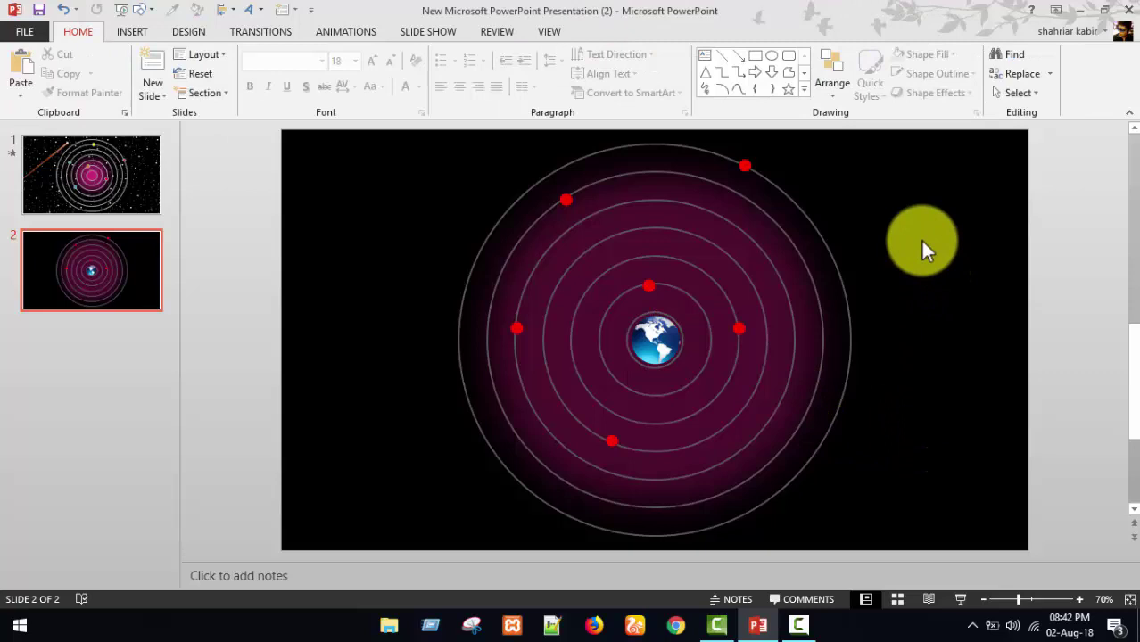
- Group all the rings and red planets, leaving the globe out of the group
key("ctrl+a")
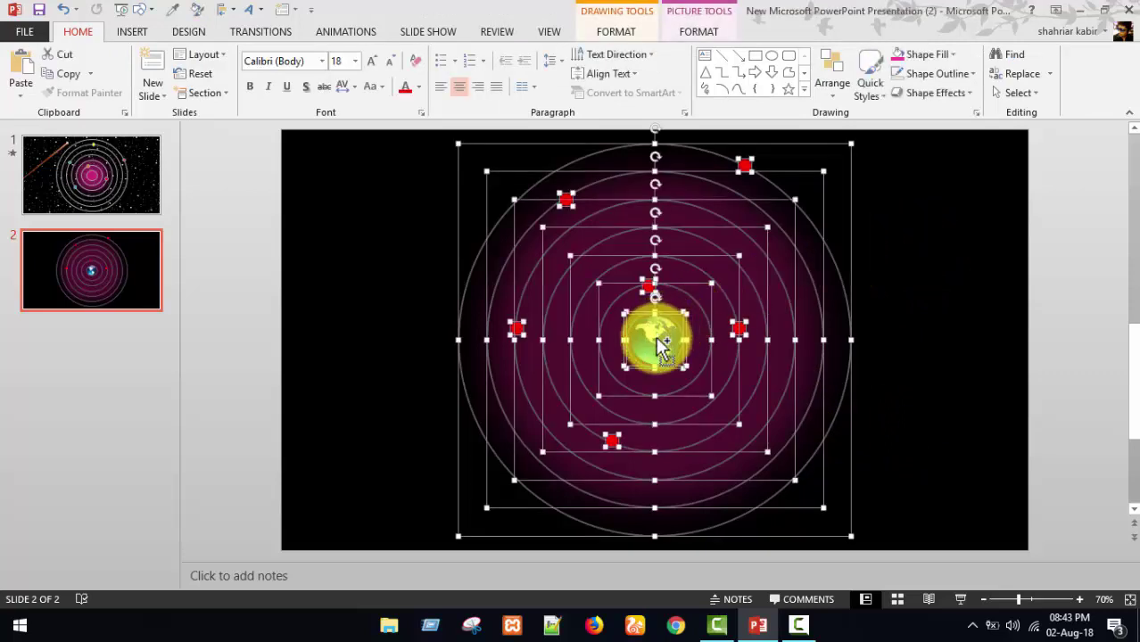
left_click(656, 338, "shift")
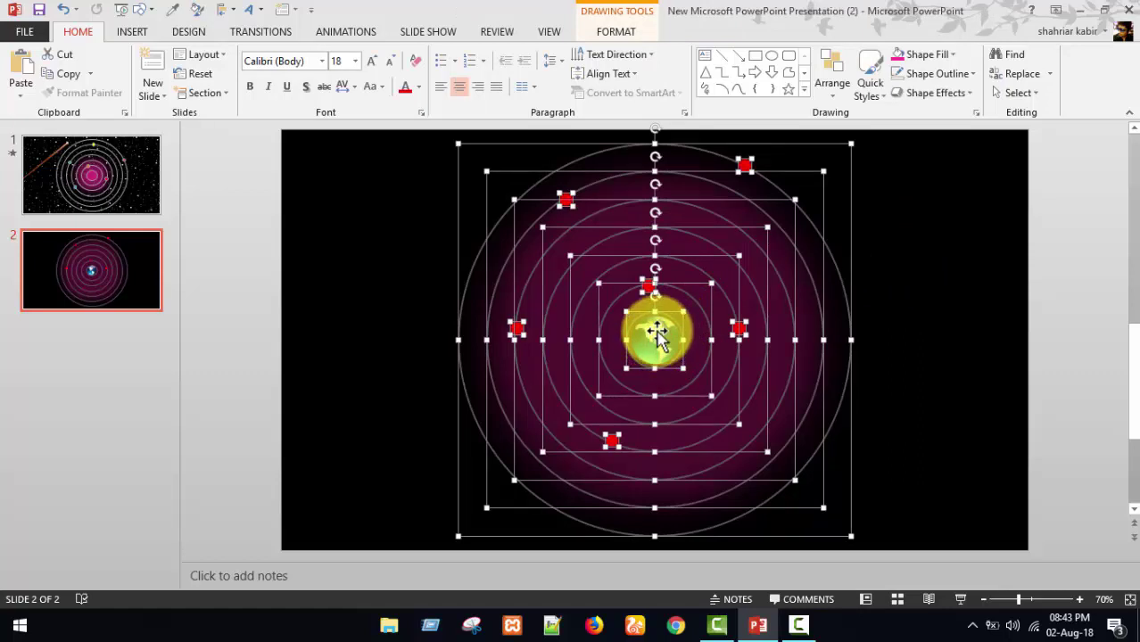
key("ctrl+g")
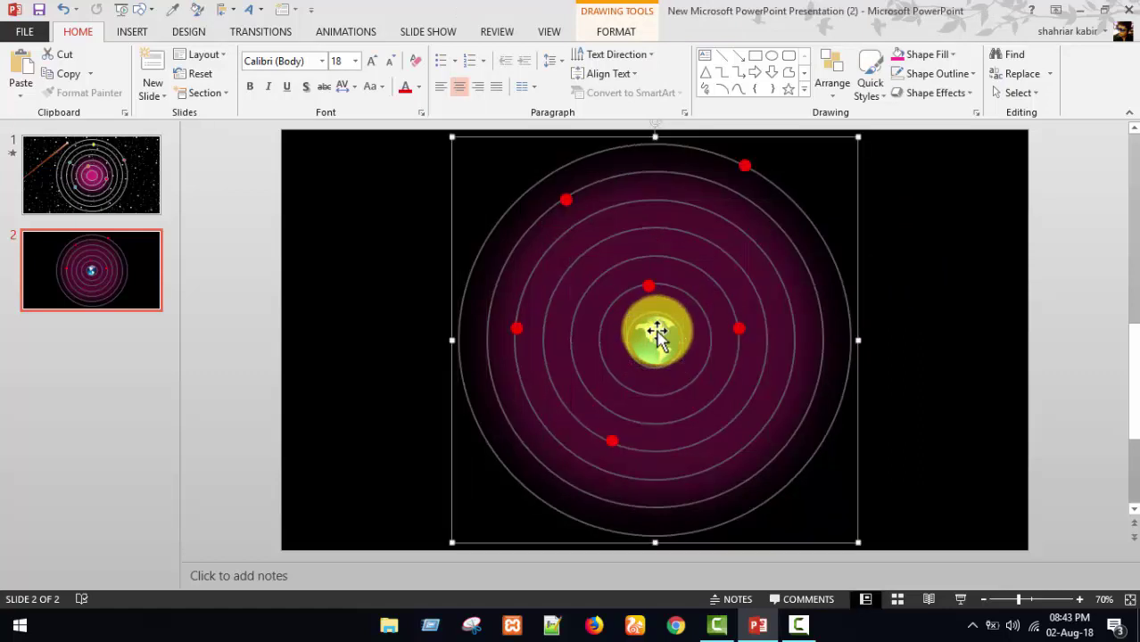
- Apply the Spin emphasis animation to the orbit group and choose its spin amount
left_click(327, 36)
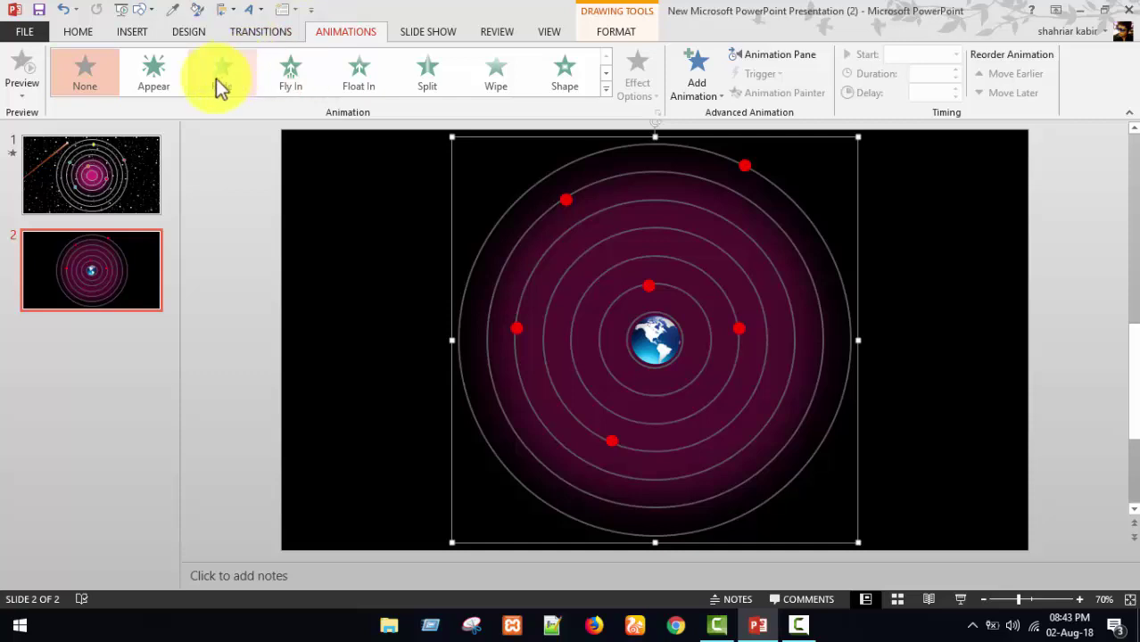
left_click(606, 75)
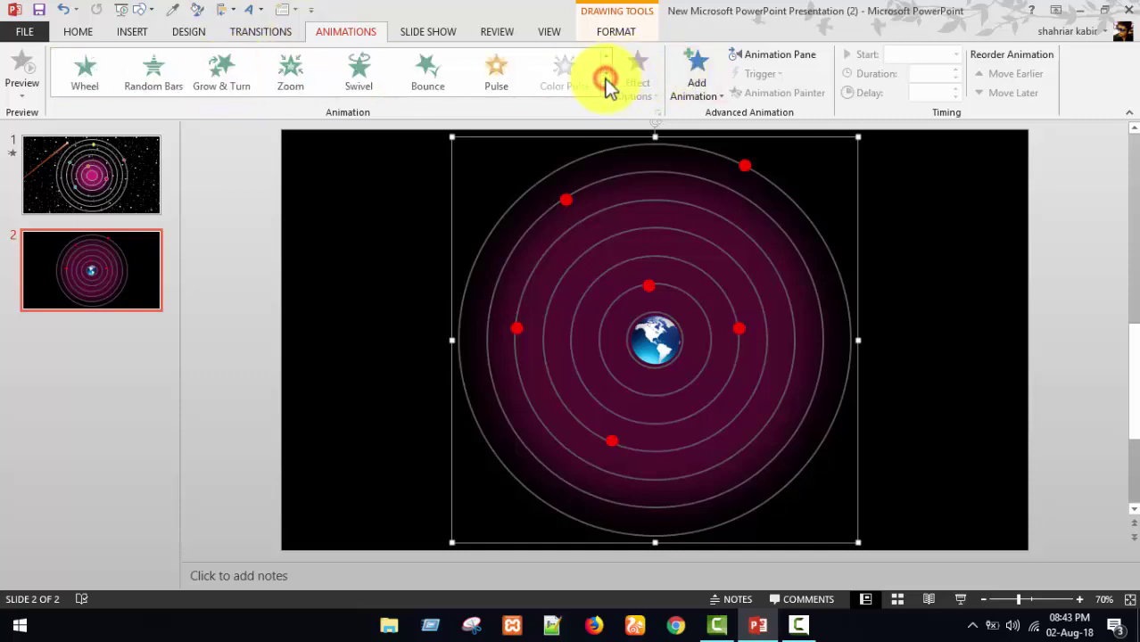
left_click(605, 76)
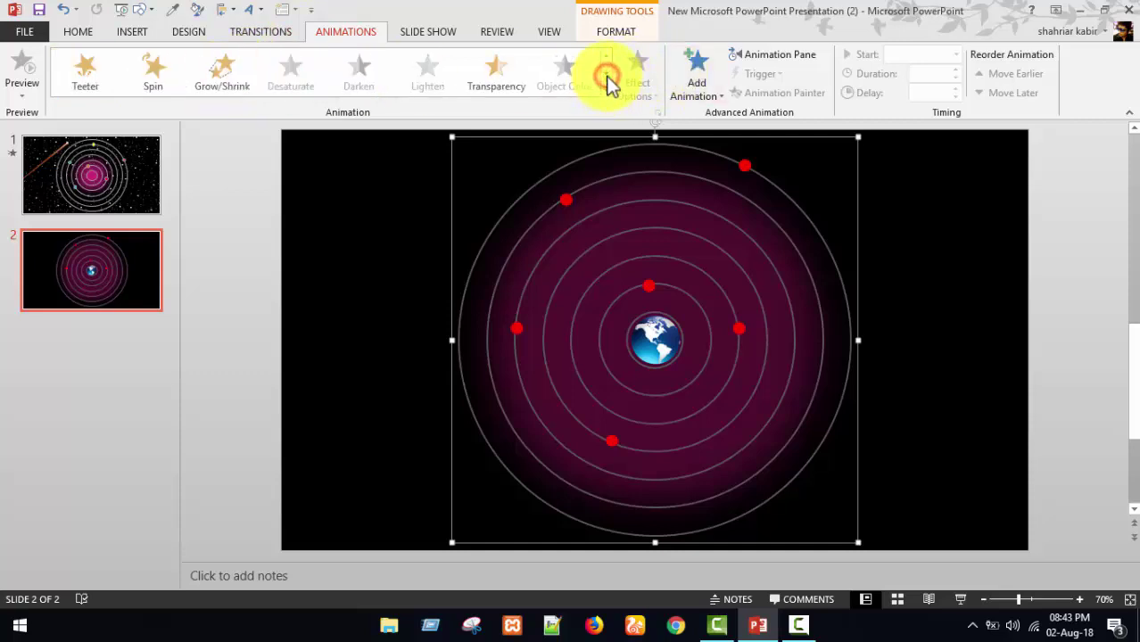
left_click(159, 75)
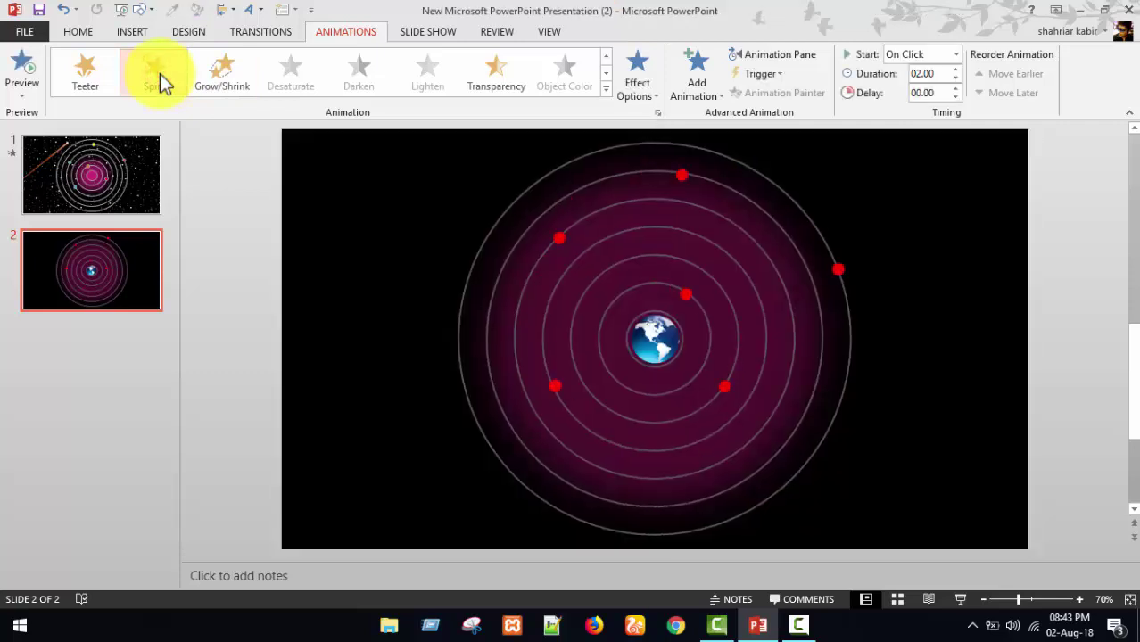
left_click(644, 87)
left_click(669, 275)
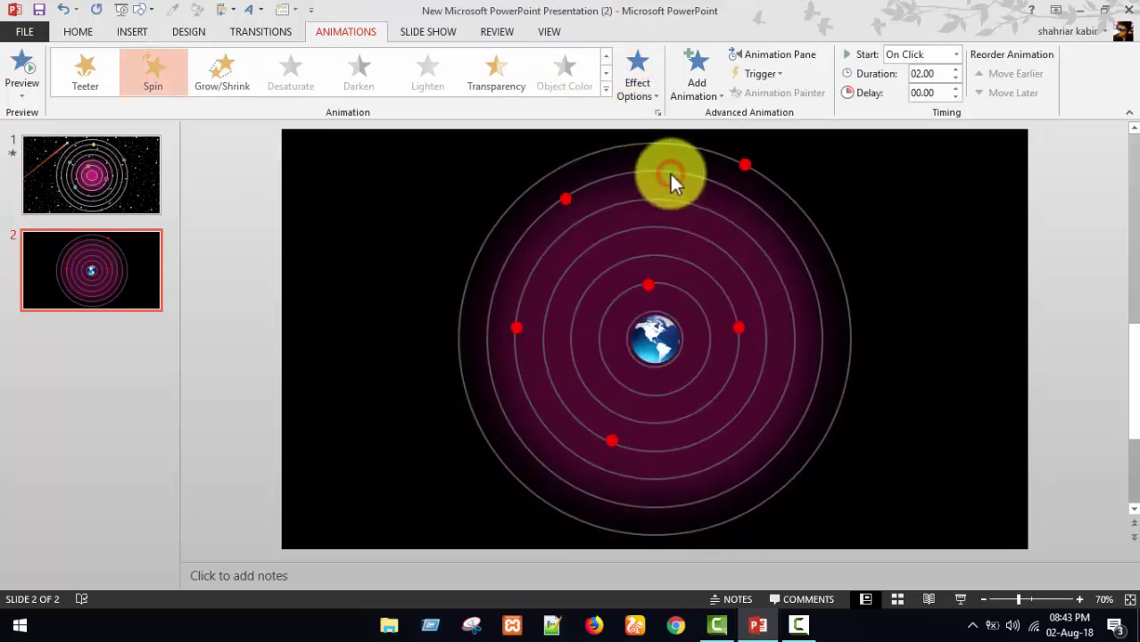
- Time the Group 19 spin to start With Previous, last 5 seconds, and repeat Until End of Slide
left_click(775, 54)
right_click(969, 196)
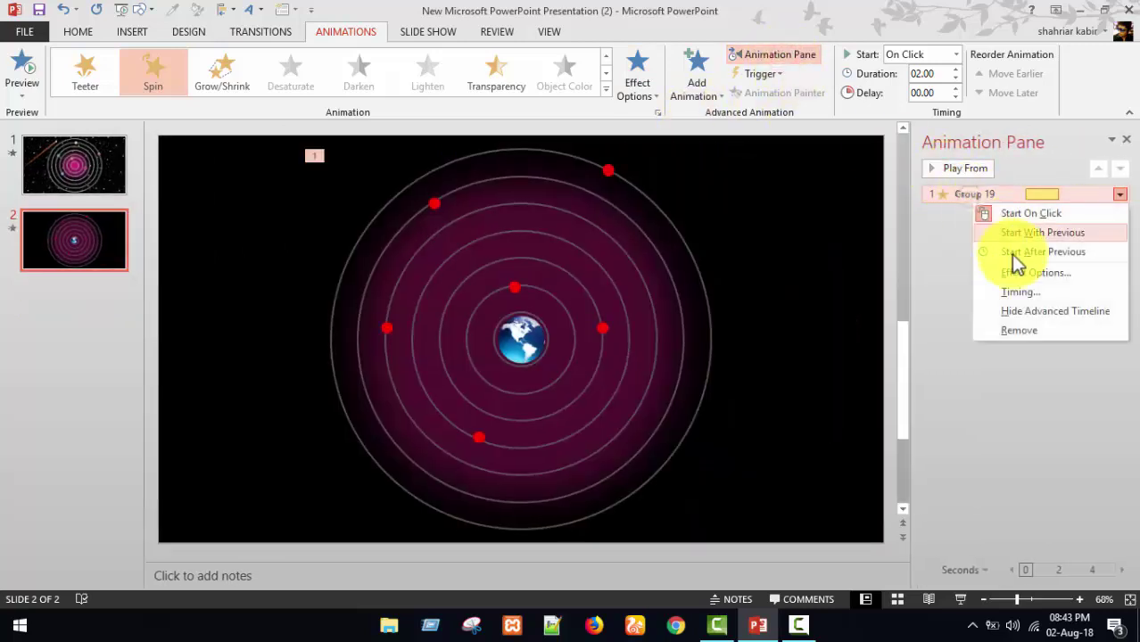
left_click(1024, 272)
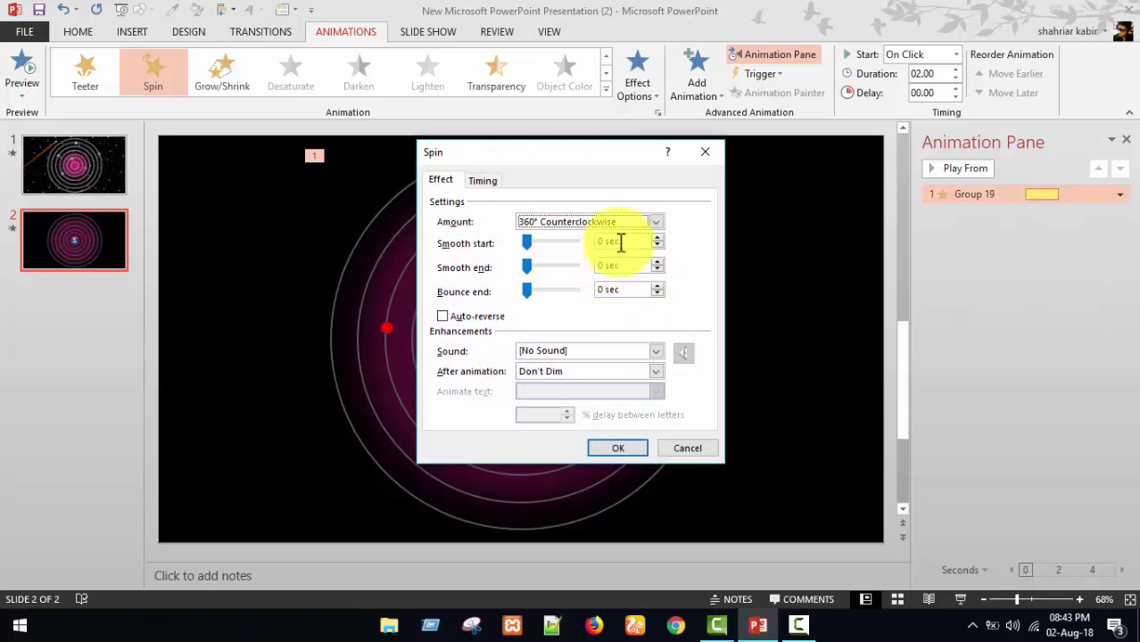
left_click(482, 180)
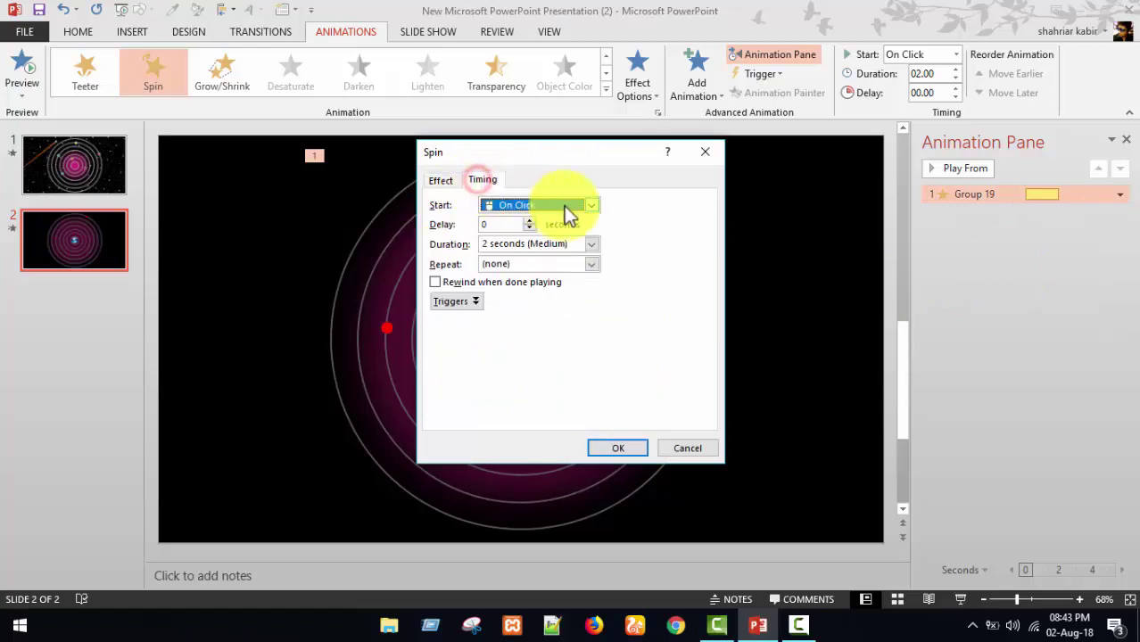
left_click(593, 208)
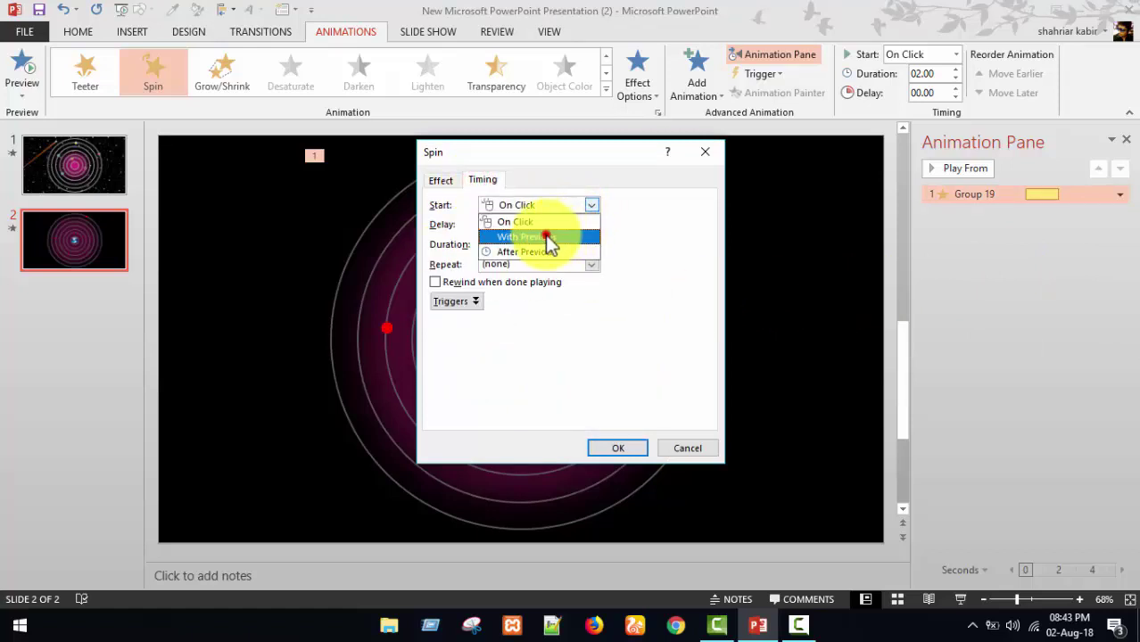
left_click(549, 234)
left_click(590, 245)
left_click(554, 255)
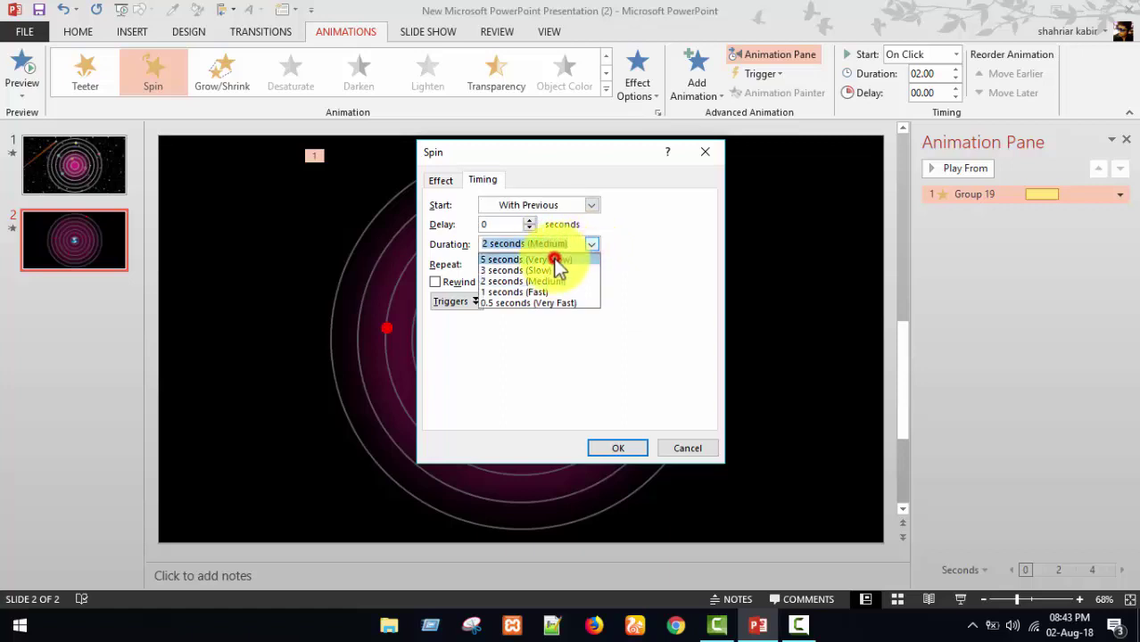
left_click(592, 265)
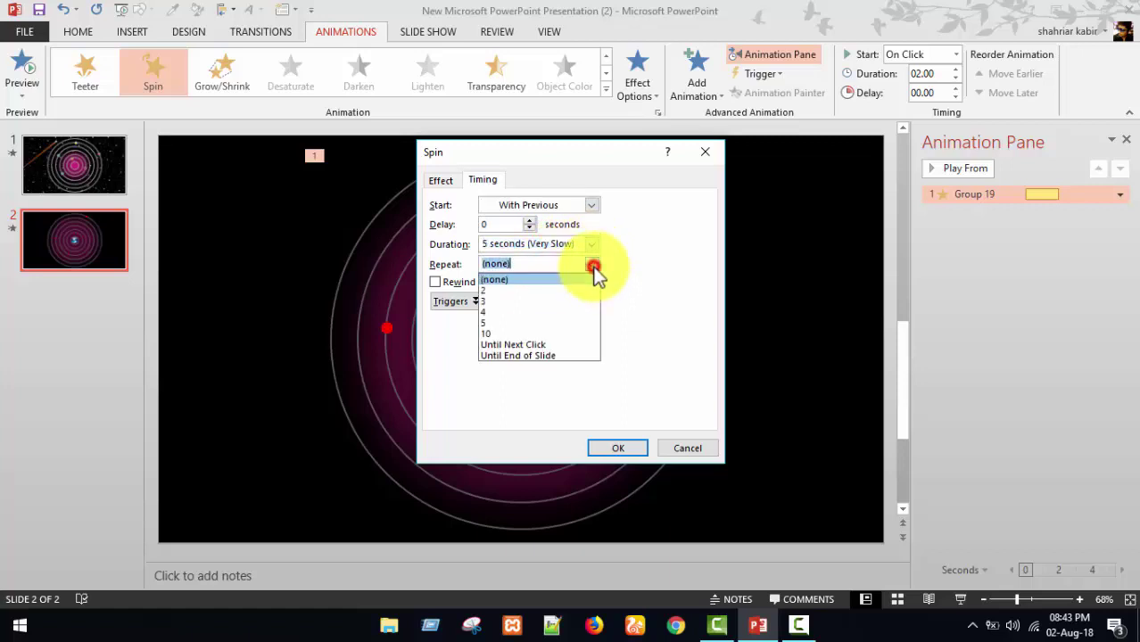
left_click(528, 356)
left_click(627, 447)
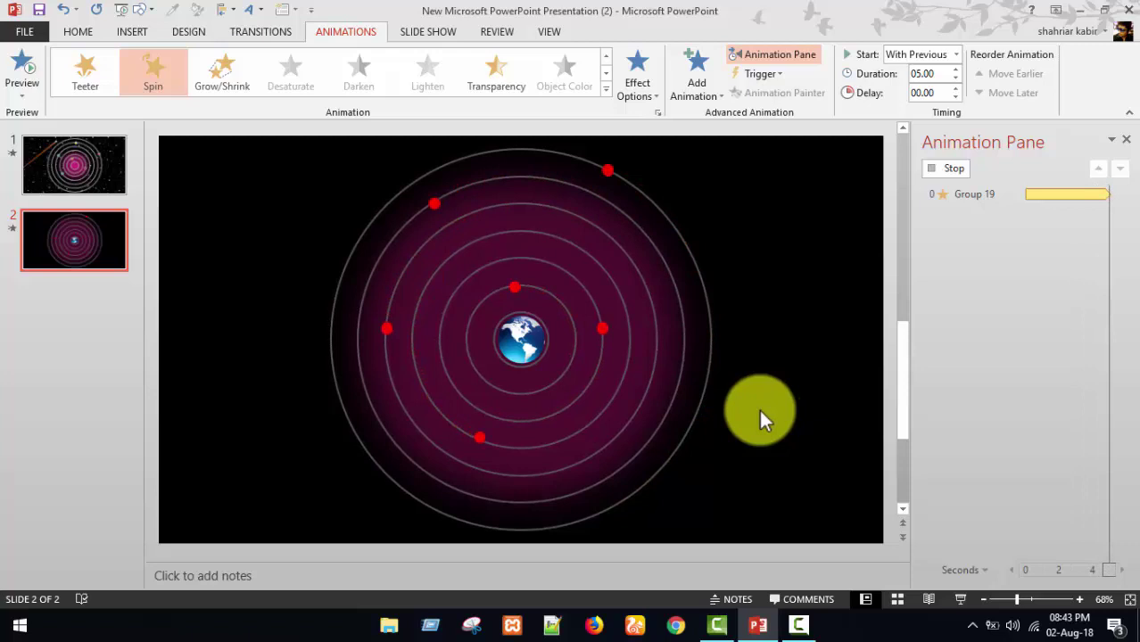
- Insert the galaxy image onto slide 2
left_click(1128, 141)
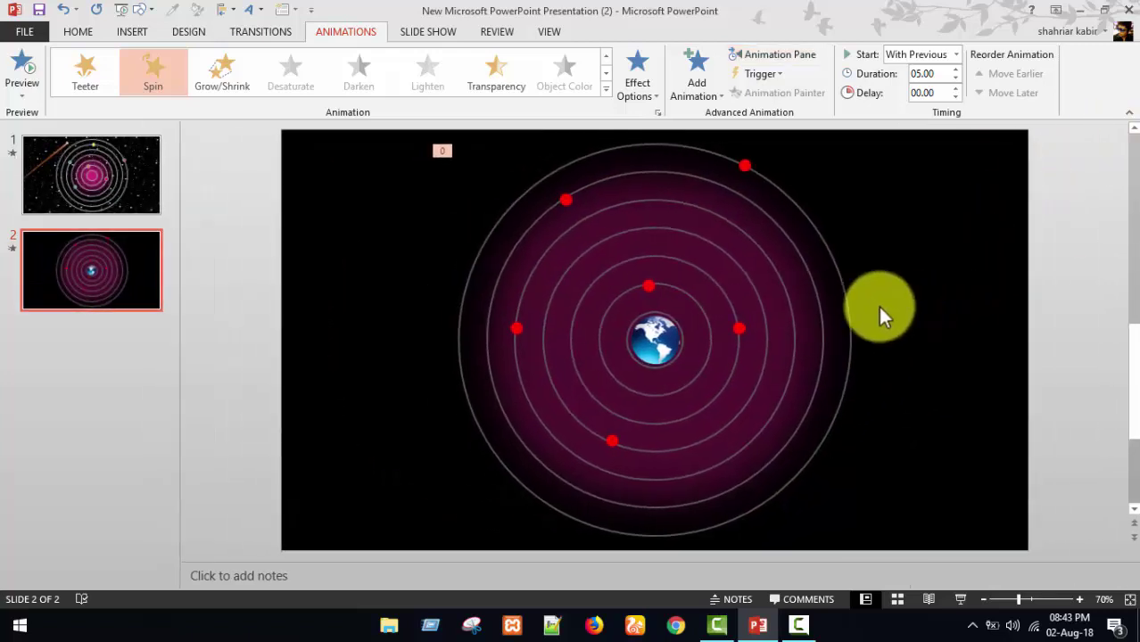
left_click(134, 33)
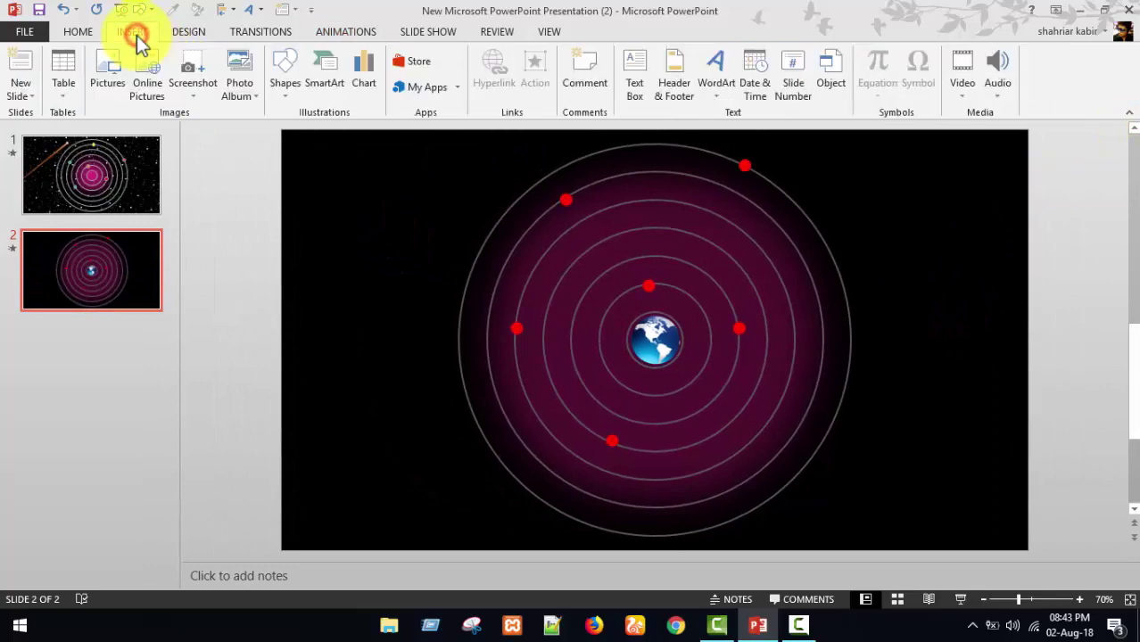
left_click(104, 80)
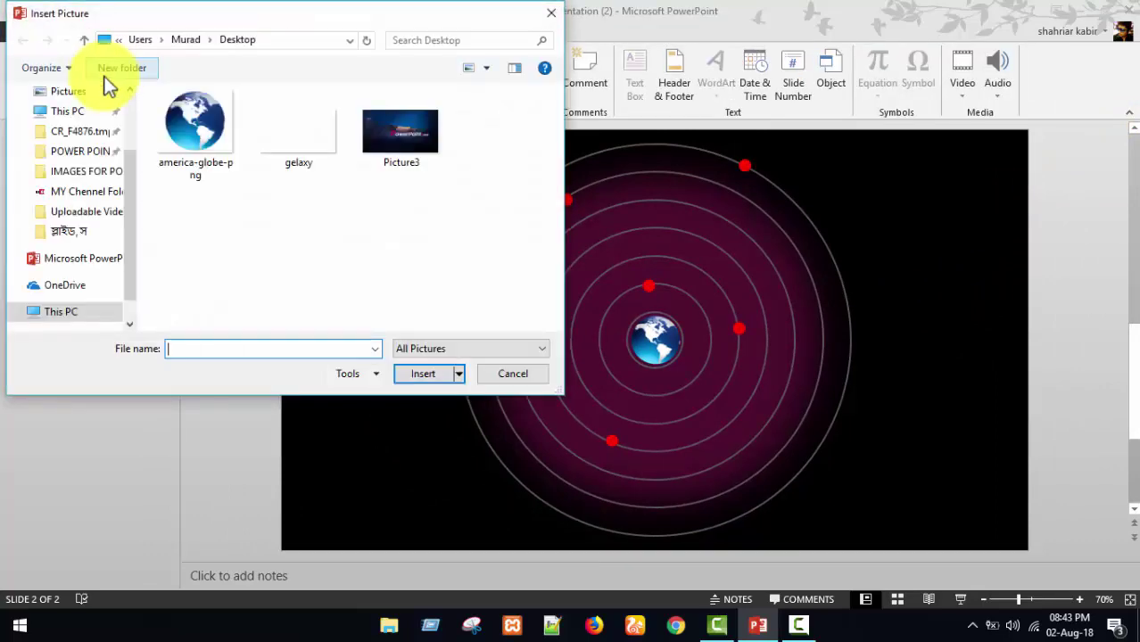
left_click(278, 138)
left_click(421, 374)
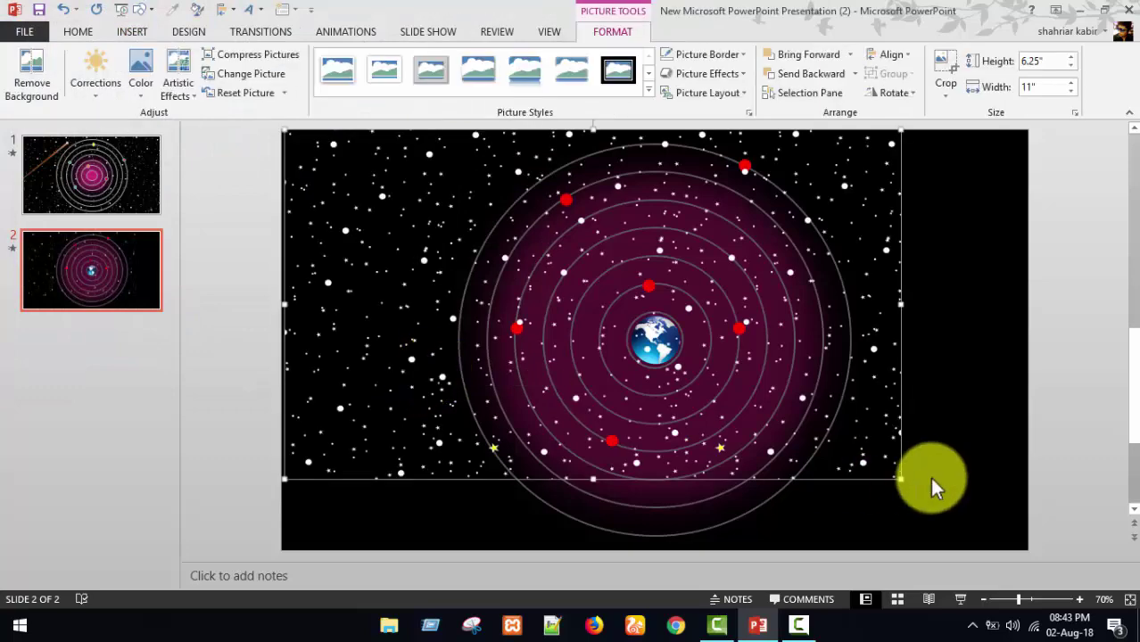
- Enlarge the galaxy picture to 13.21 by 7.5 inches and send it to the back
mouse_move(899, 478)
left_mouse_down()
mouse_move(1024, 551)
mouse_move(1023, 532)
left_mouse_up()
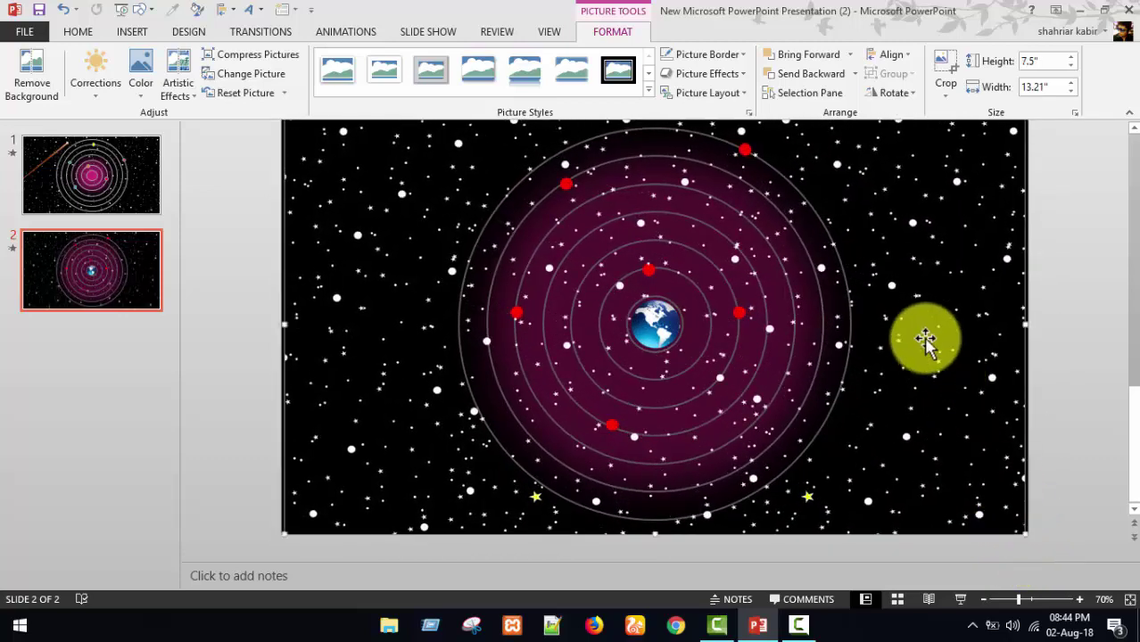
right_click(929, 337)
left_click(970, 223)
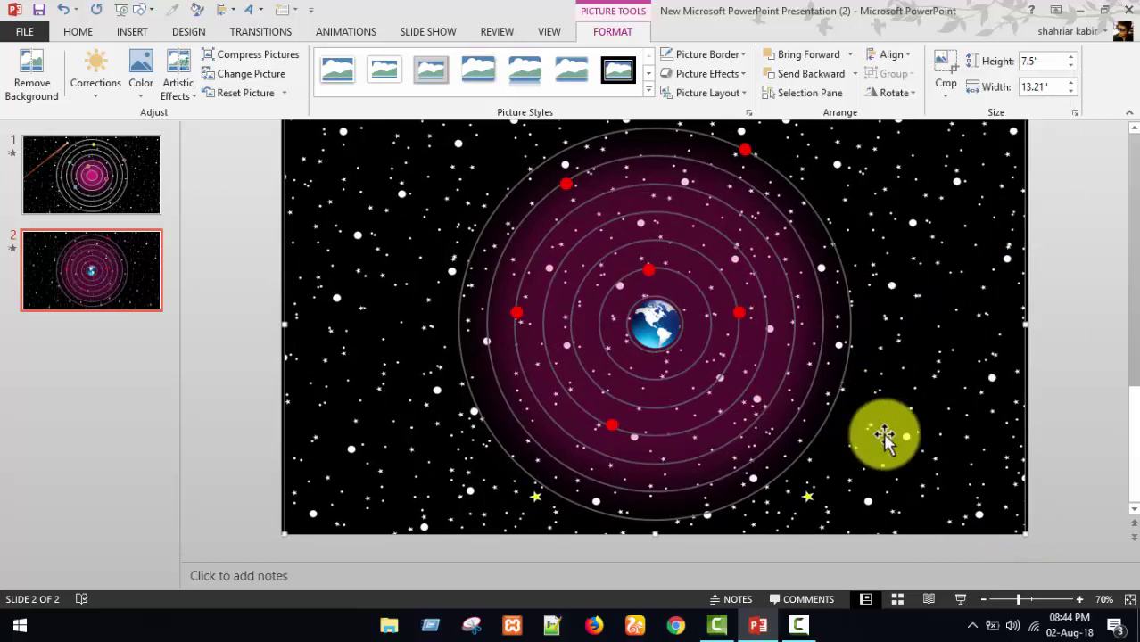
left_click(962, 601)
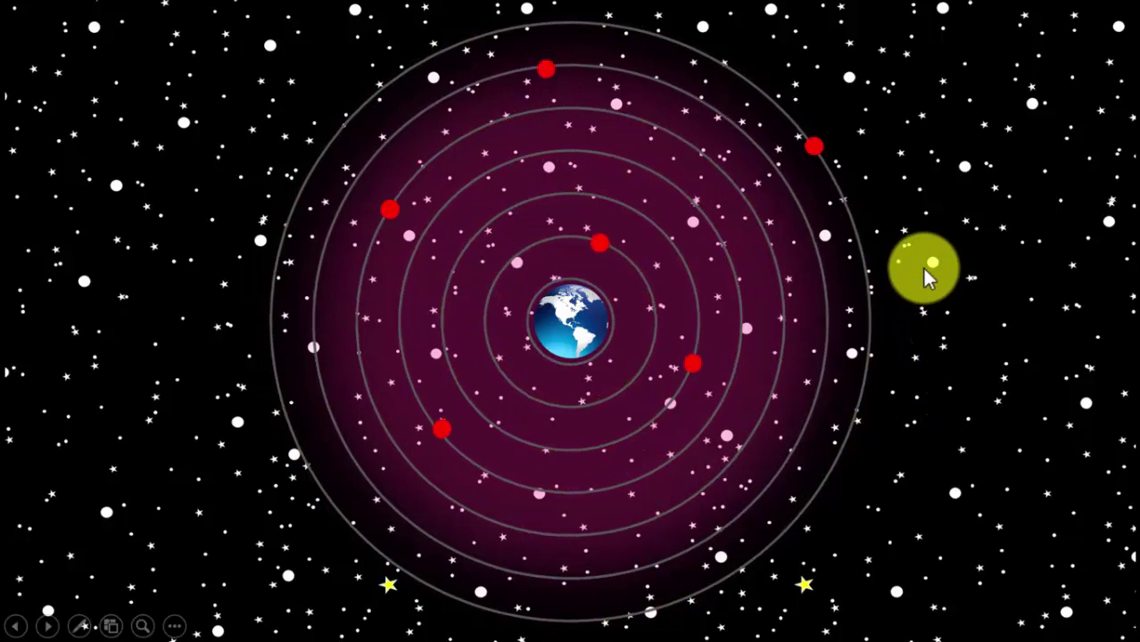
right_click(926, 269)
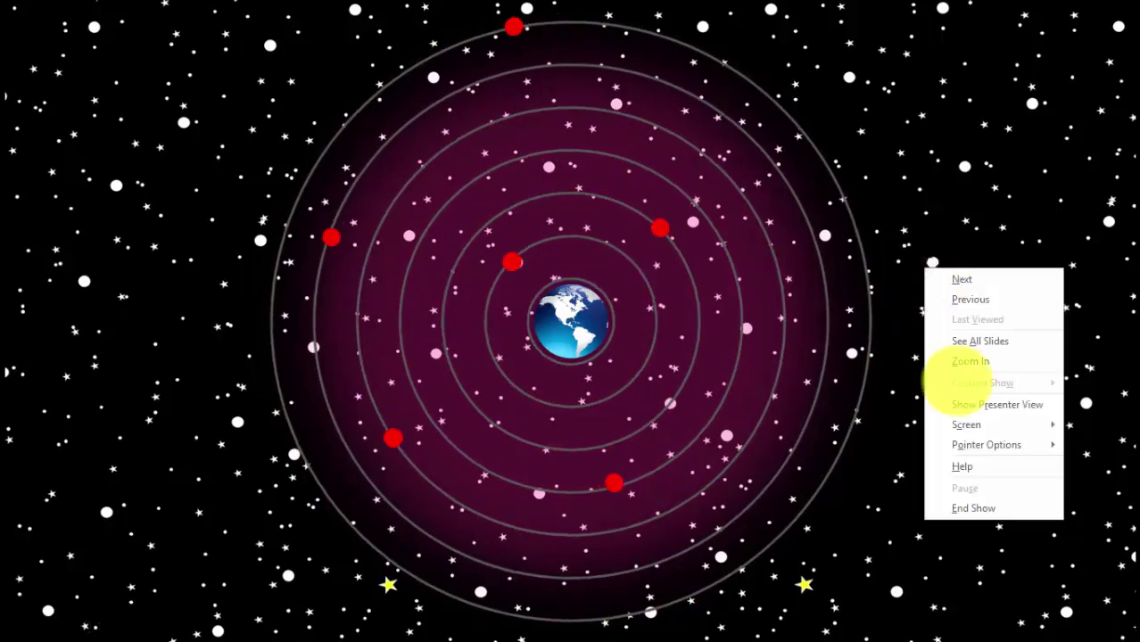
left_click(949, 508)
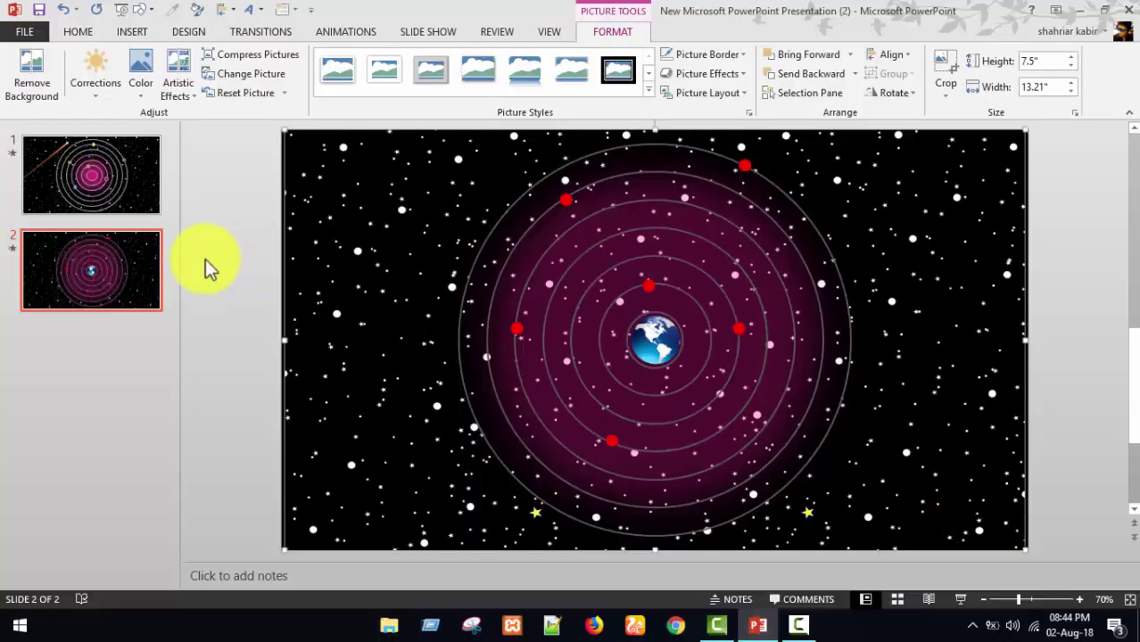
- Draw an isosceles triangle of about 1.93 by 2.23 inches on the slide's upper left
left_click(130, 36)
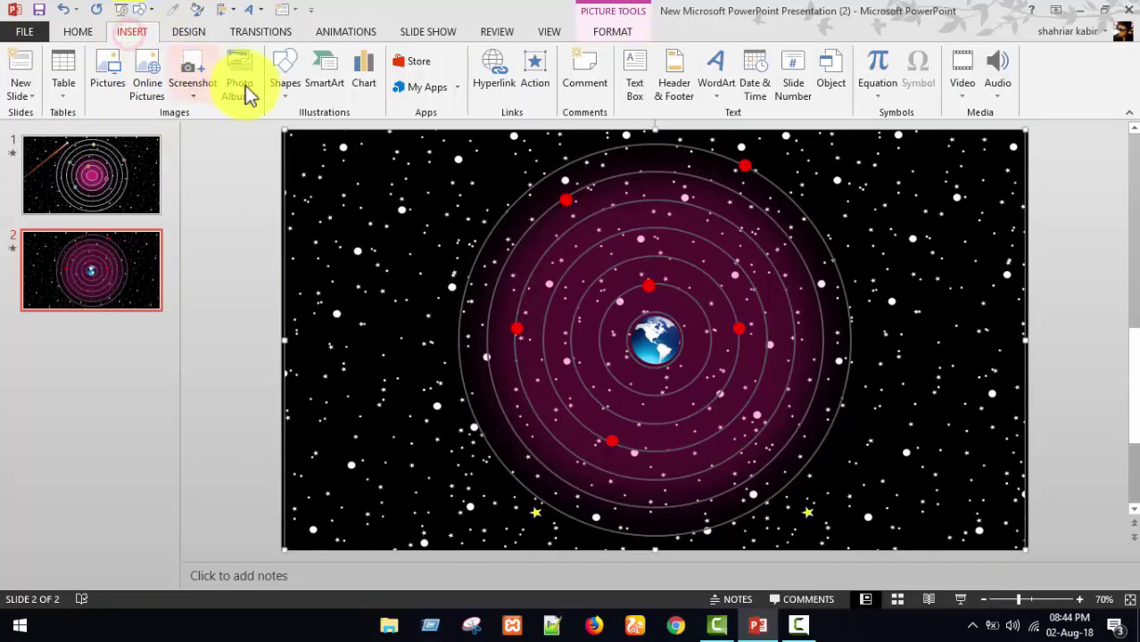
left_click(291, 88)
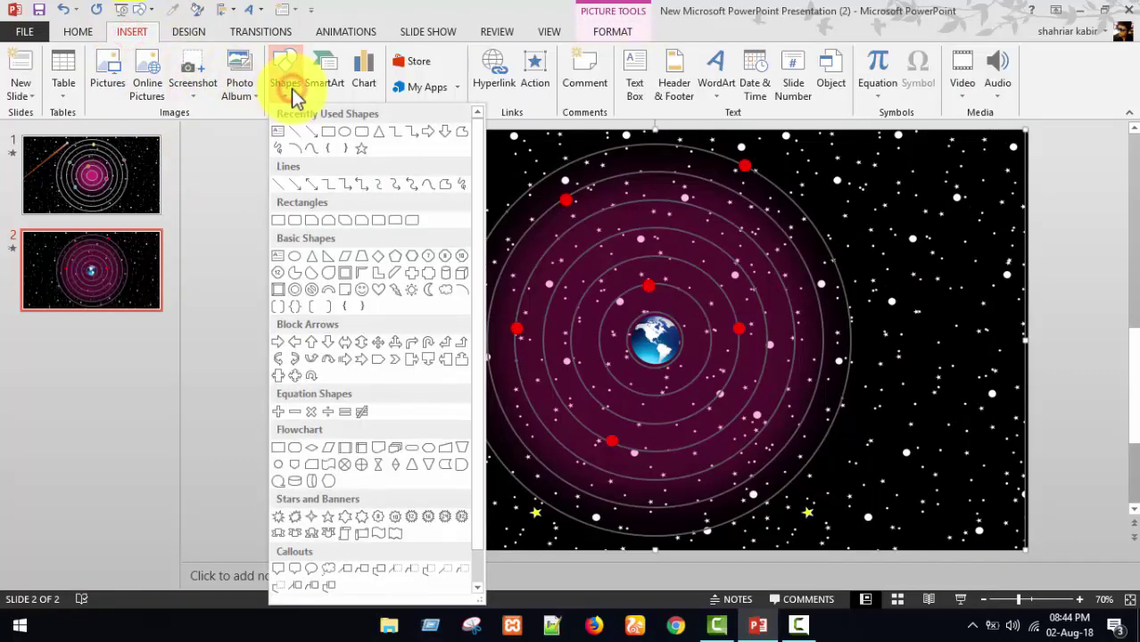
left_click(312, 260)
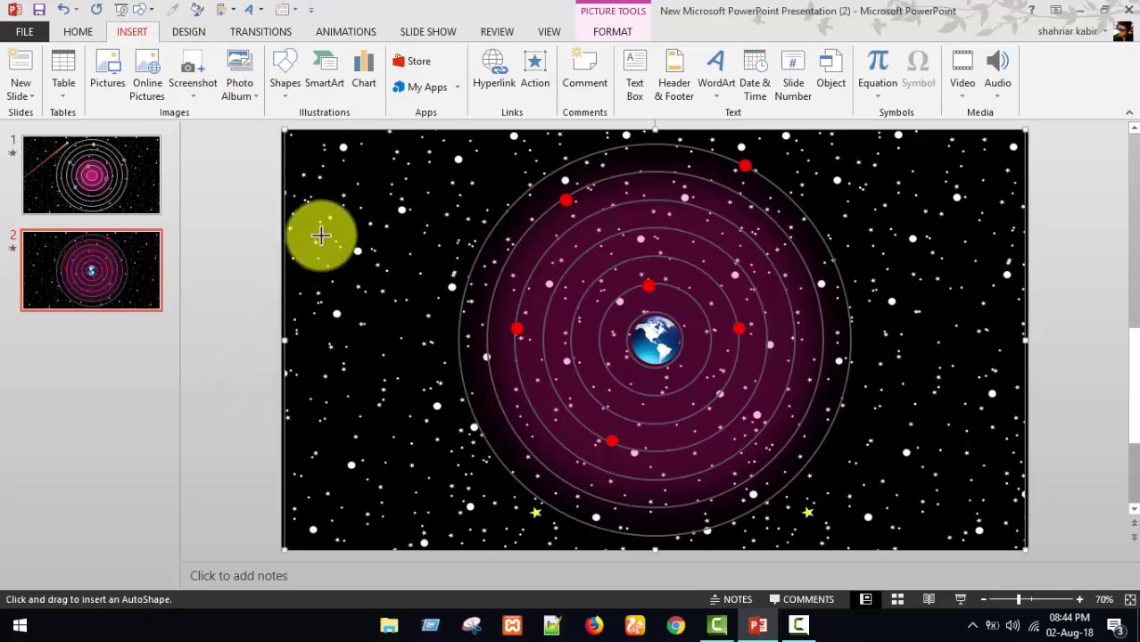
left_click_drag(320, 234, 448, 343)
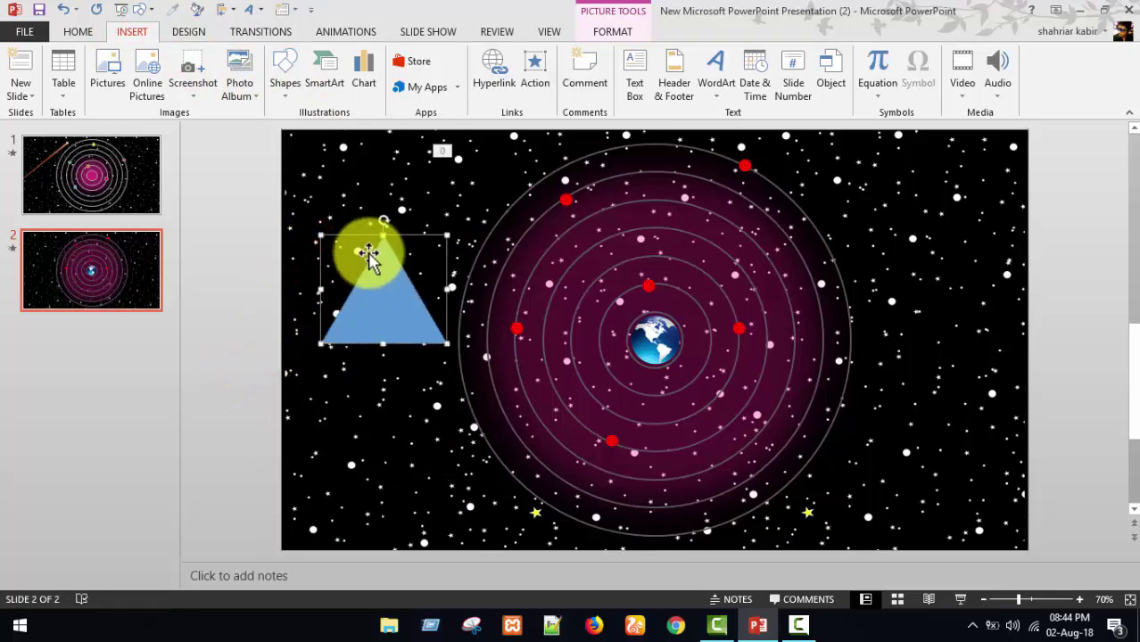
left_click(383, 238)
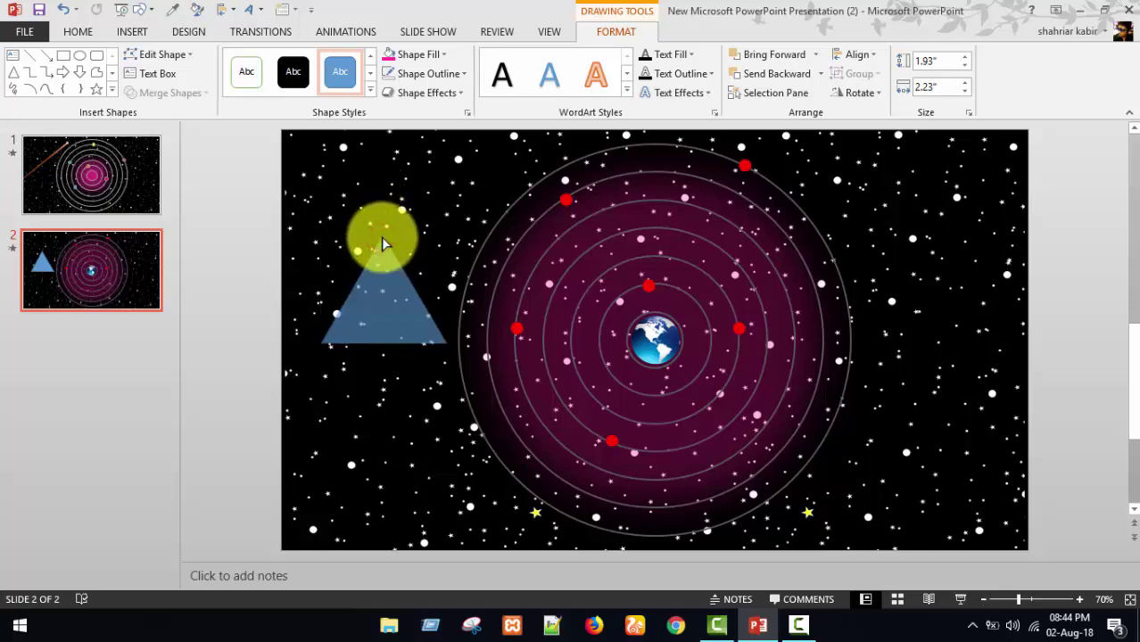
- Reshape the triangle into a thin 5.89 by 0.11-inch diagonal streak pointing up-right, nudged higher
mouse_move(438, 346)
left_mouse_down()
mouse_move(362, 513)
mouse_move(364, 546)
left_mouse_up()
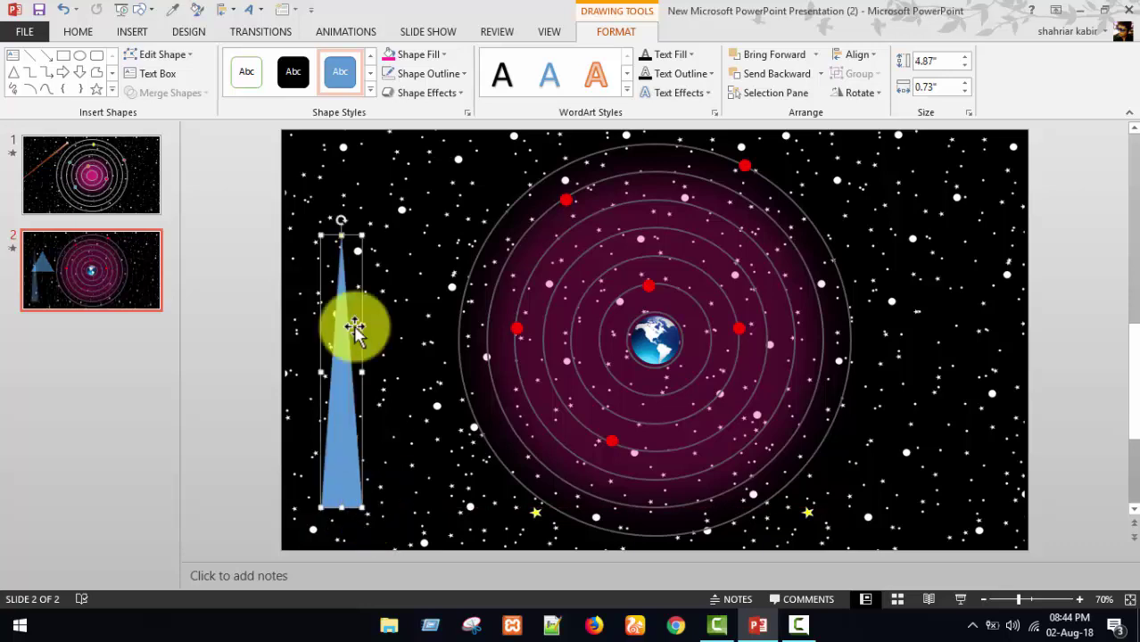
mouse_move(340, 222)
left_mouse_down()
mouse_move(260, 445)
mouse_move(307, 424)
mouse_move(453, 243)
mouse_move(433, 256)
left_mouse_up()
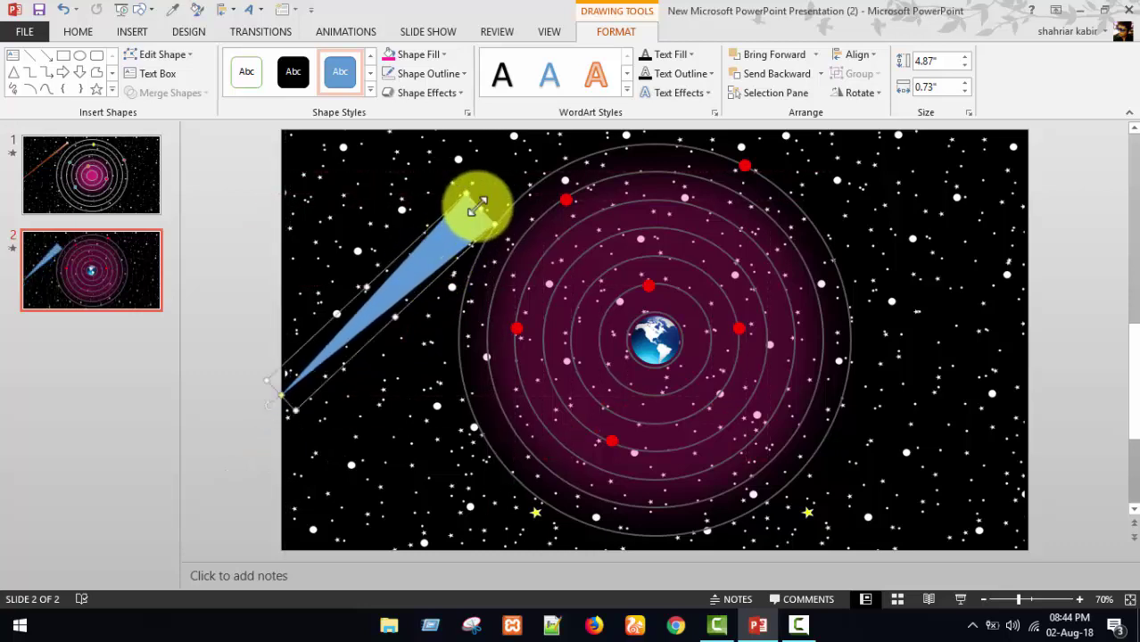
mouse_move(483, 205)
left_mouse_down()
mouse_move(510, 153)
mouse_move(531, 182)
mouse_move(520, 184)
left_mouse_up()
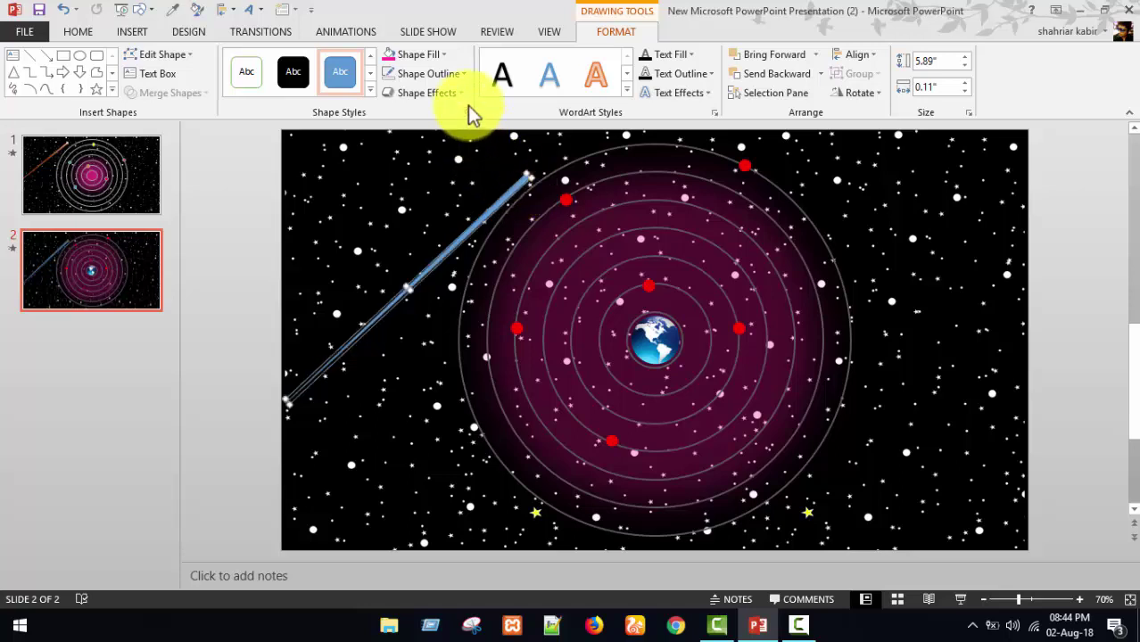
mouse_move(490, 209)
left_mouse_down()
mouse_move(507, 183)
mouse_move(496, 190)
left_mouse_up()
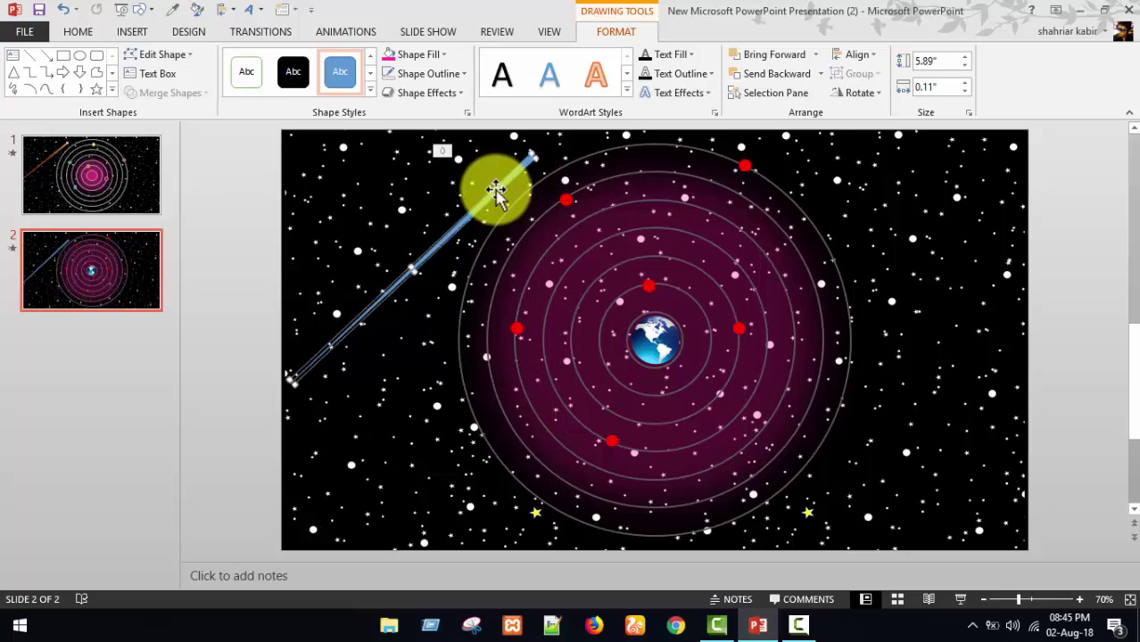
- Give the streak No Outline and a Blue, Accent 1, Lighter 80% fill
left_click(451, 74)
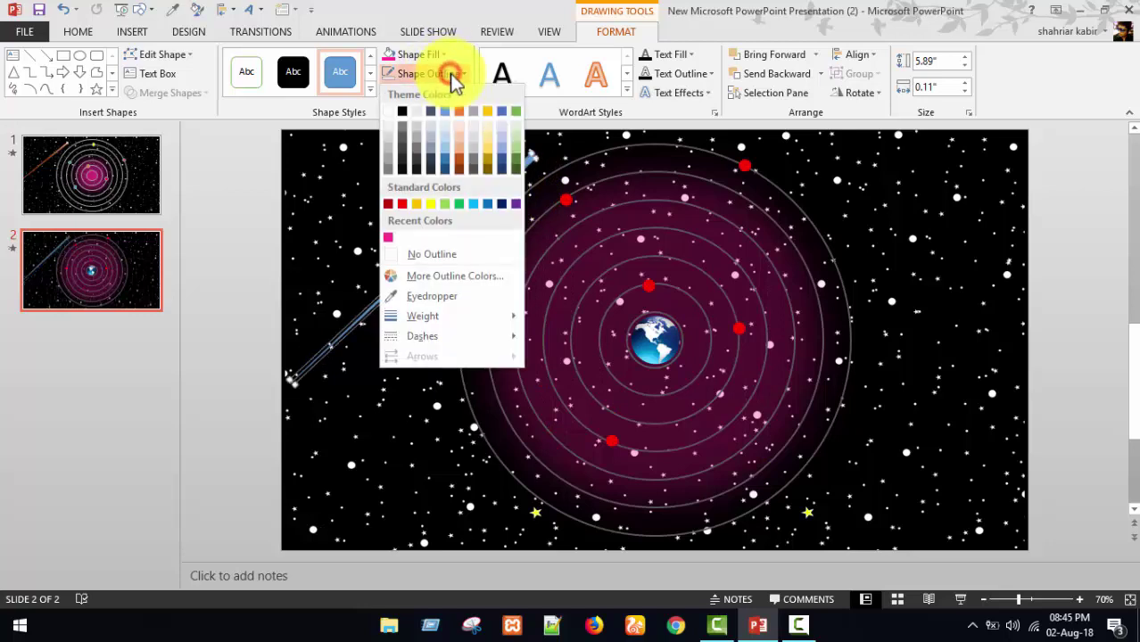
left_click(426, 254)
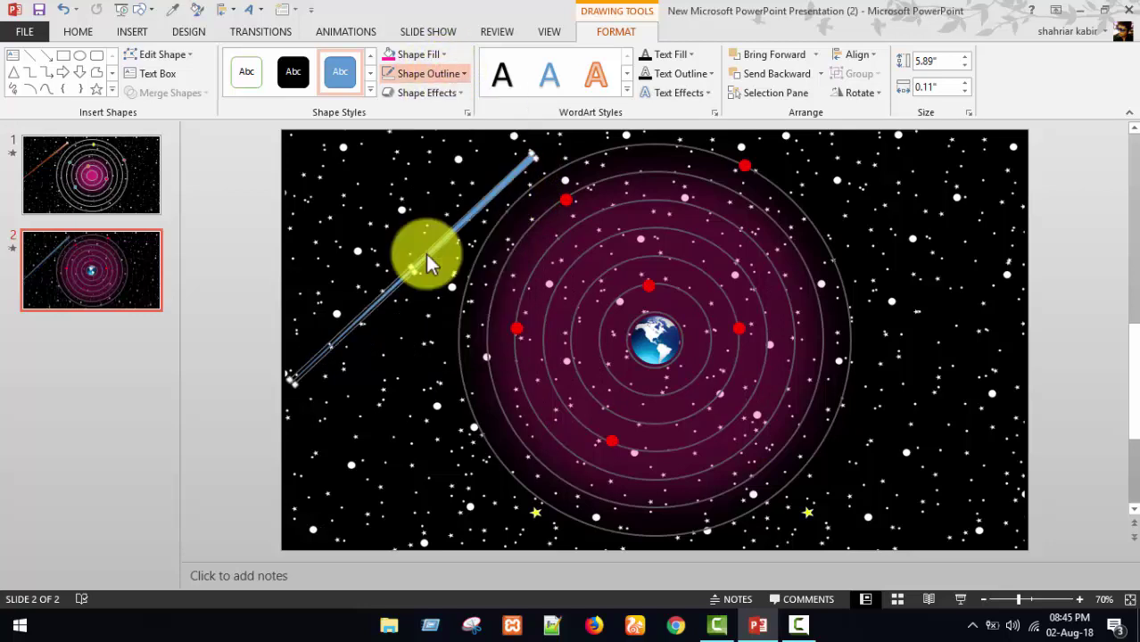
left_click(441, 57)
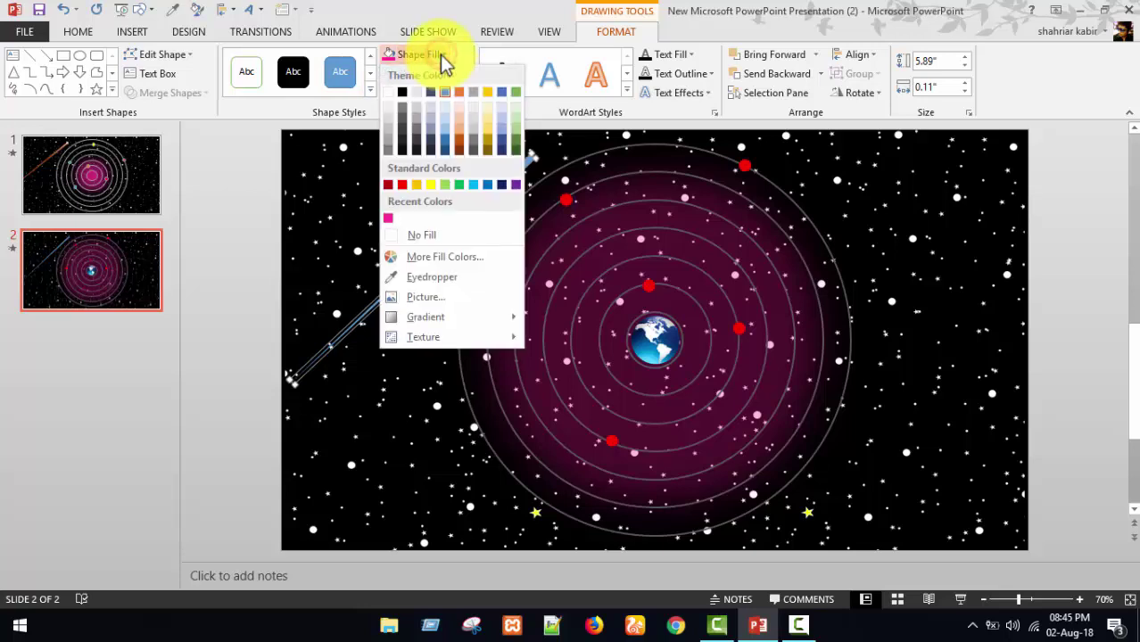
left_click(443, 108)
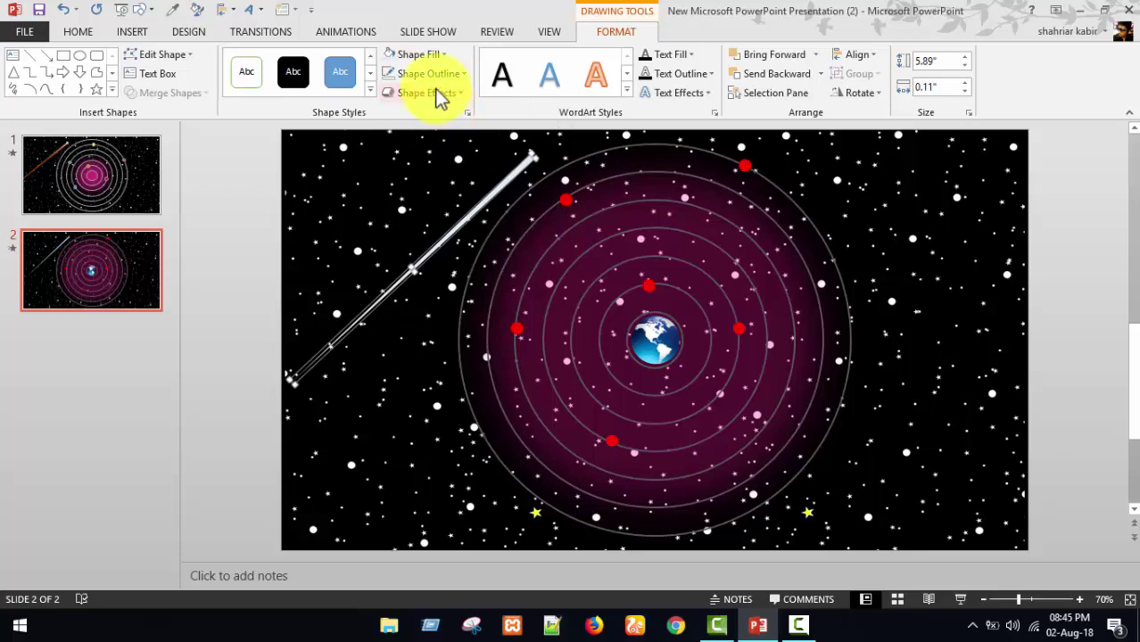
- Draw a tiny 0.19-inch oval beside the slide with no outline
left_click(133, 34)
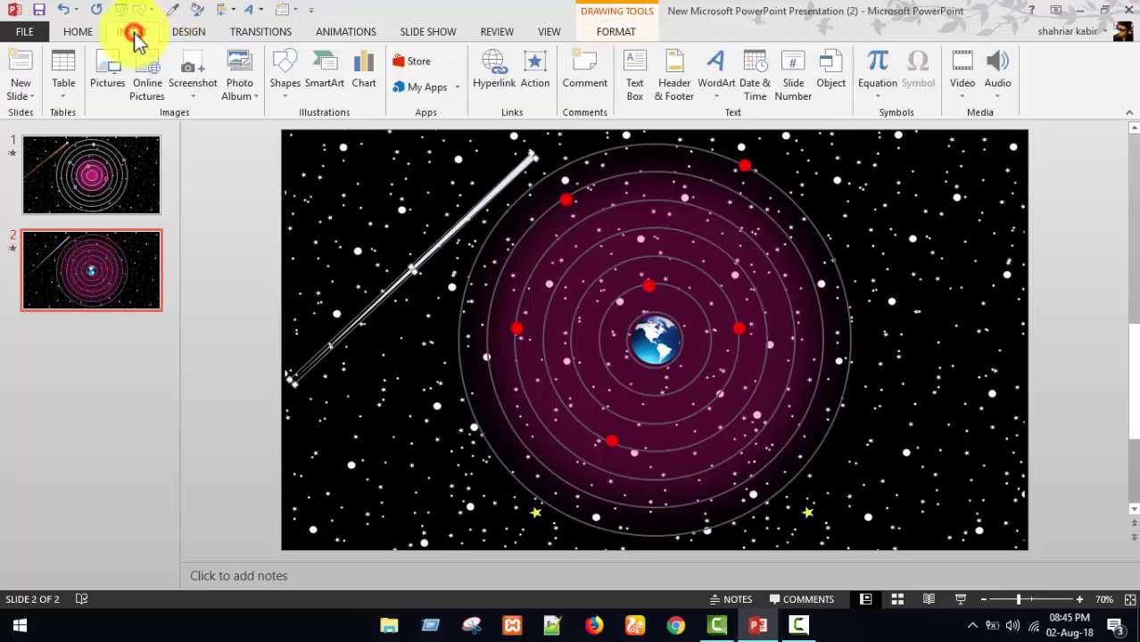
left_click(289, 89)
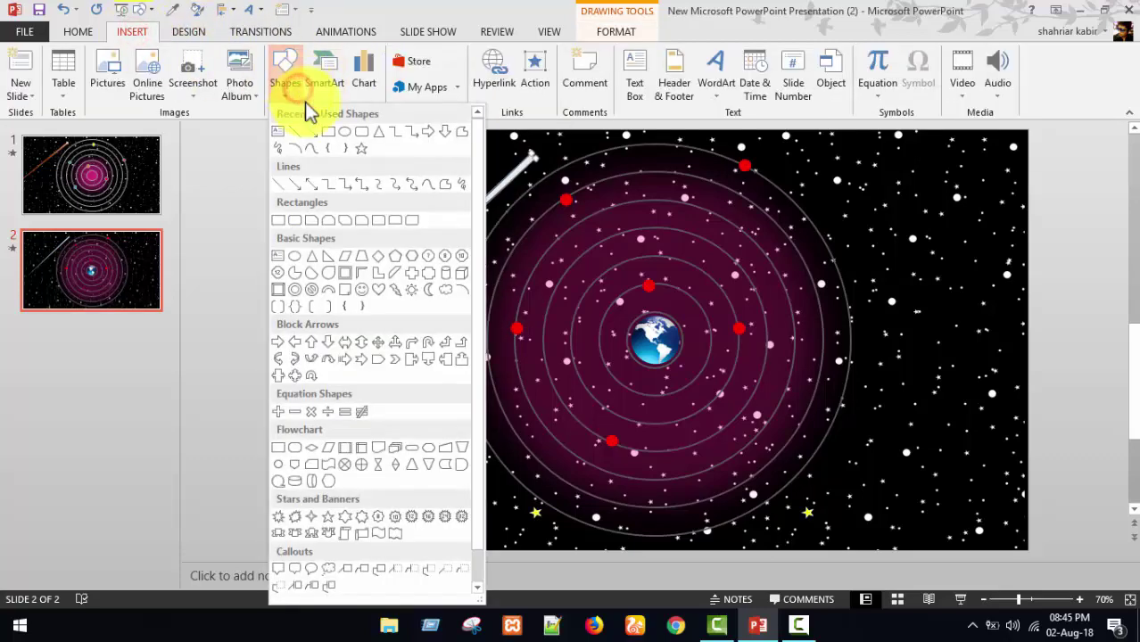
left_click(352, 135)
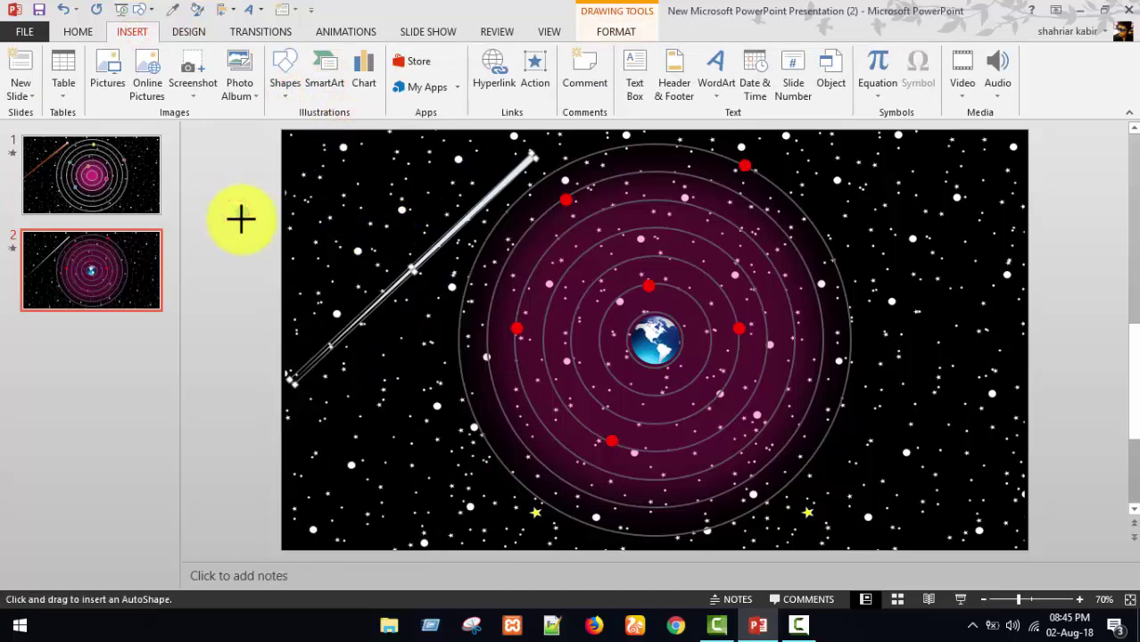
left_click(242, 214)
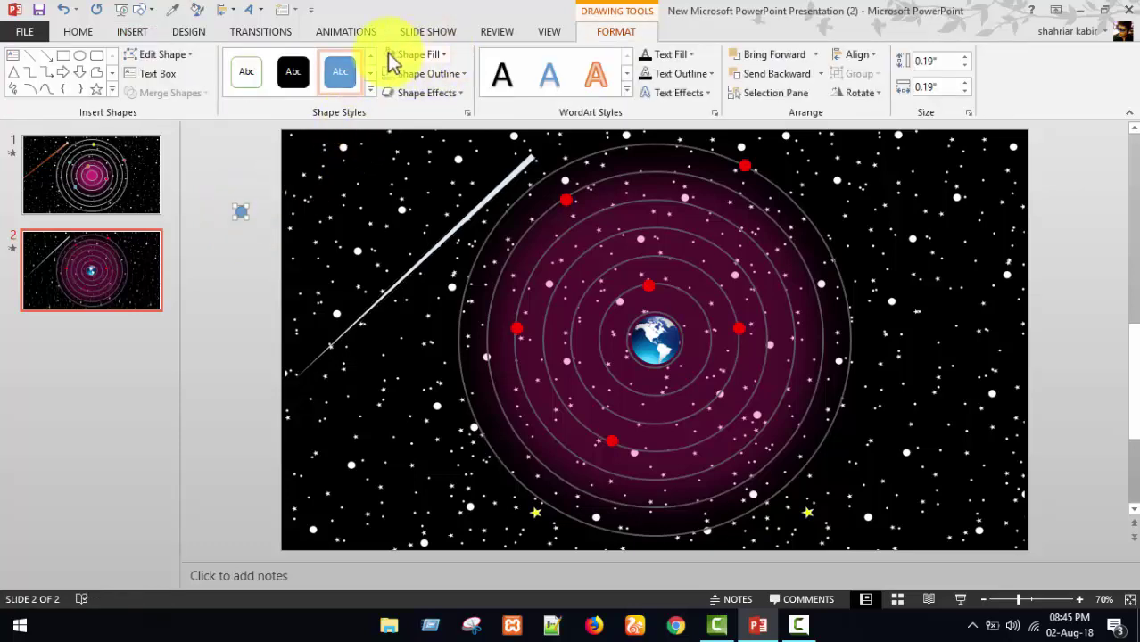
left_click(457, 74)
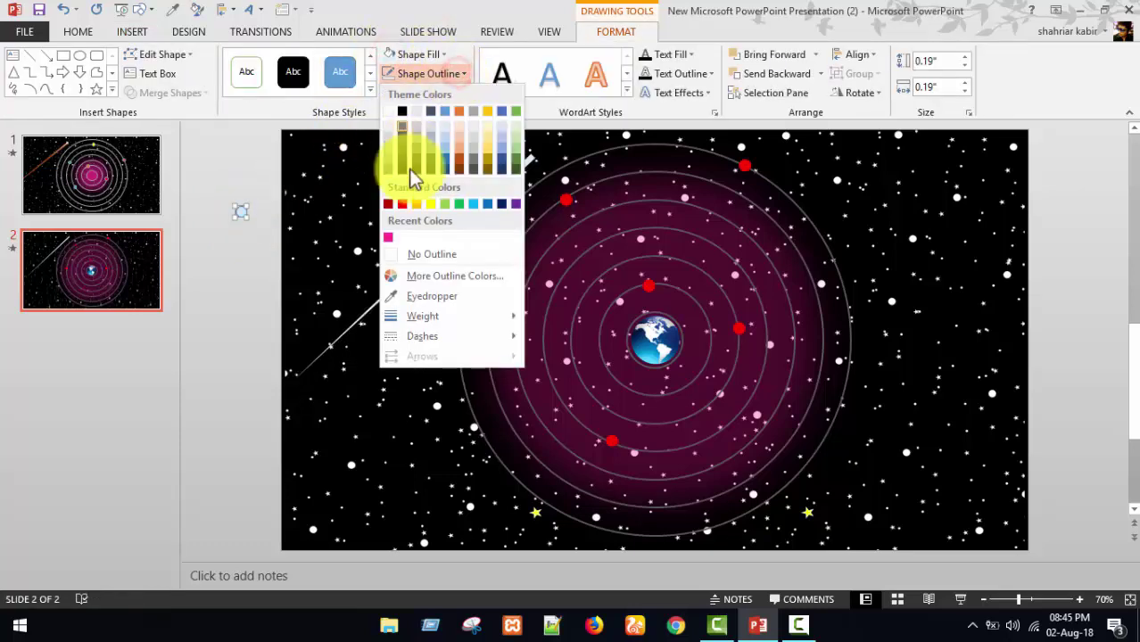
left_click(431, 256)
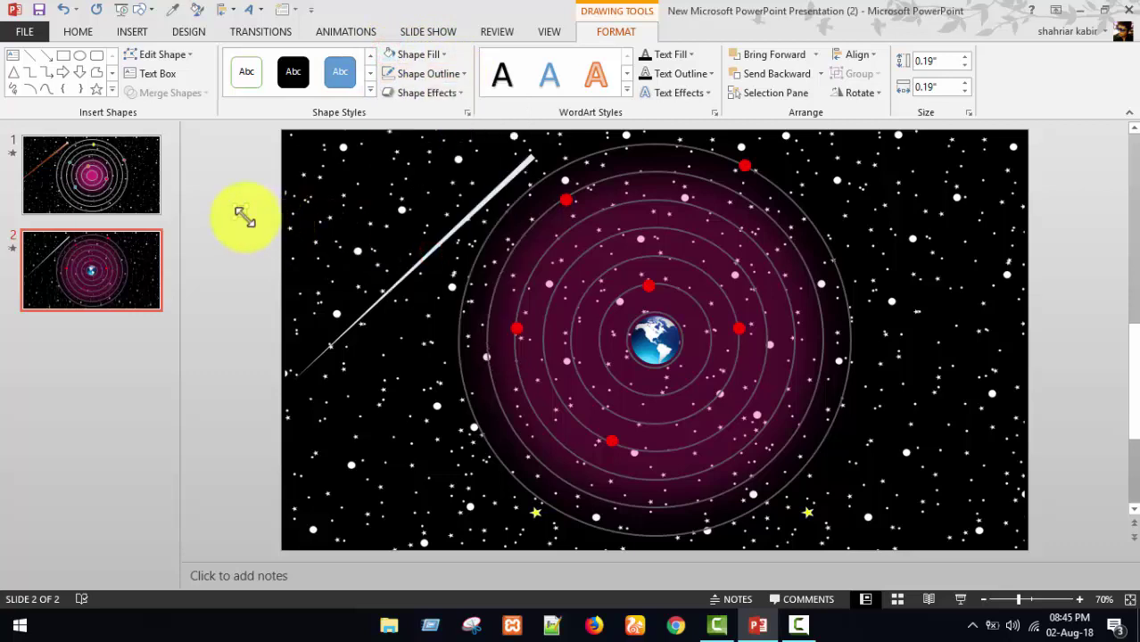
- Move the dot onto the streak's upper tip and group them into one comet
left_click_drag(240, 214, 529, 159)
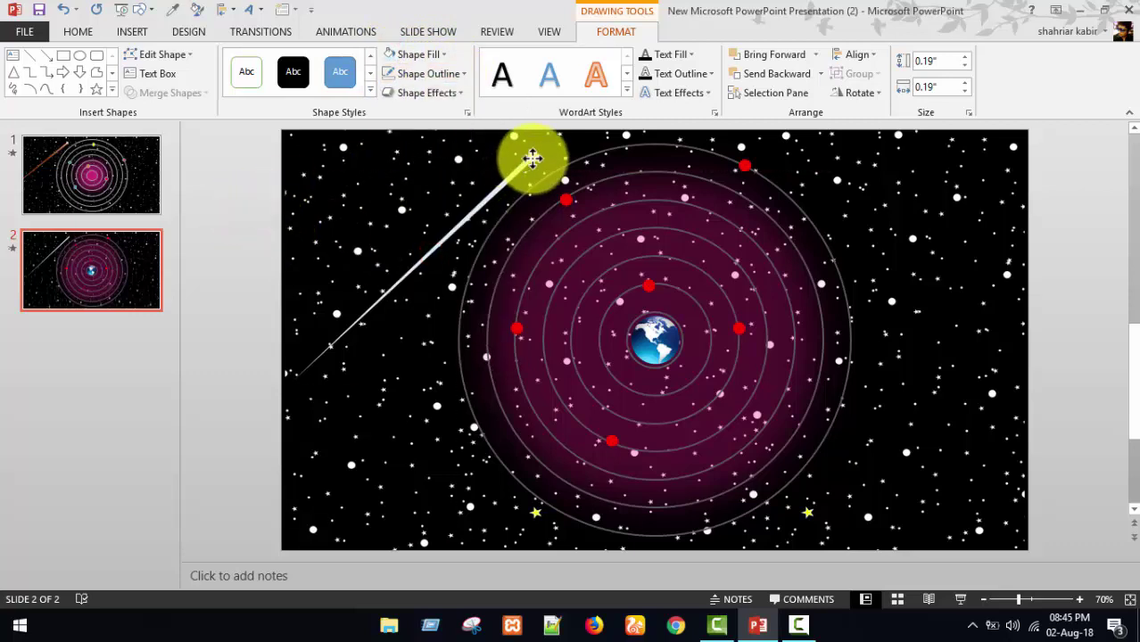
left_click_drag(532, 159, 820, 185)
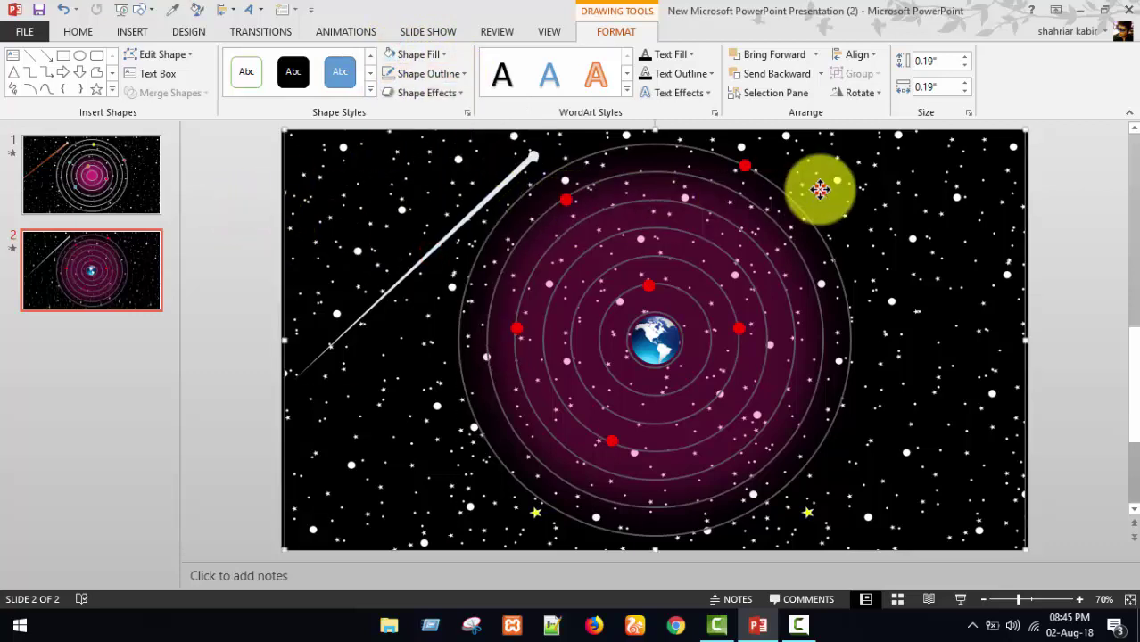
left_click(538, 159)
left_click(534, 157)
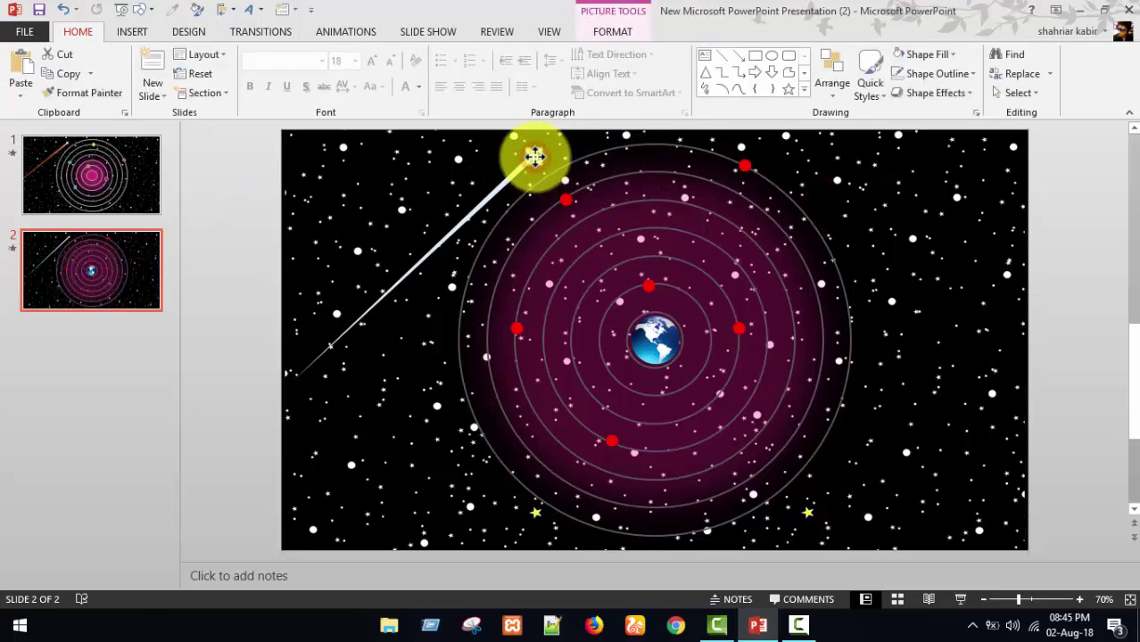
left_click(494, 188, "shift")
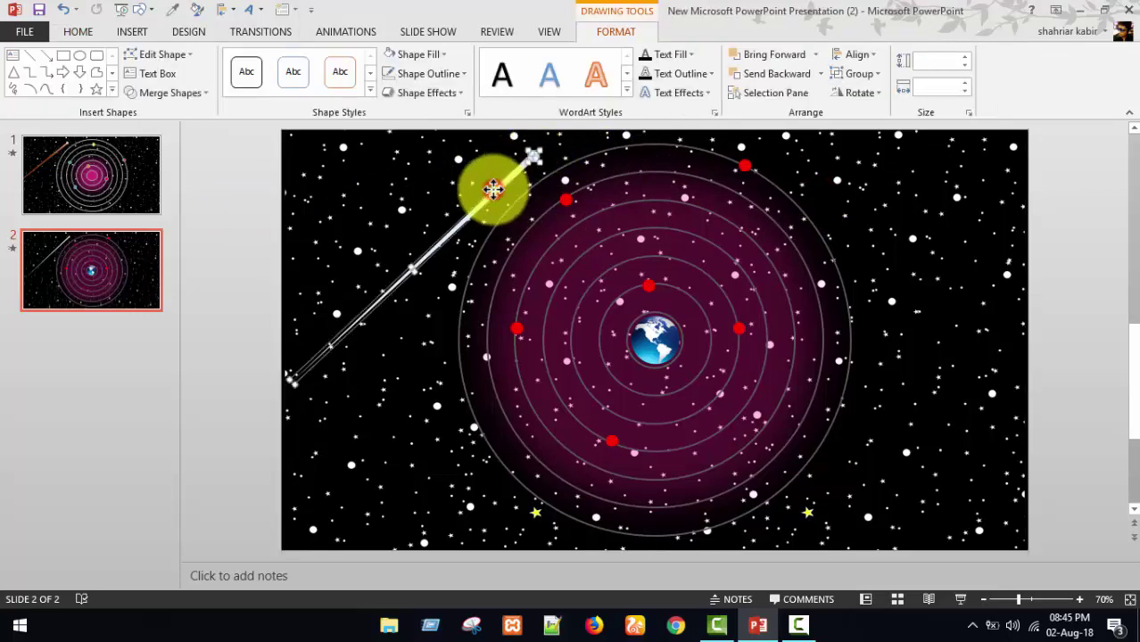
key("ctrl+g")
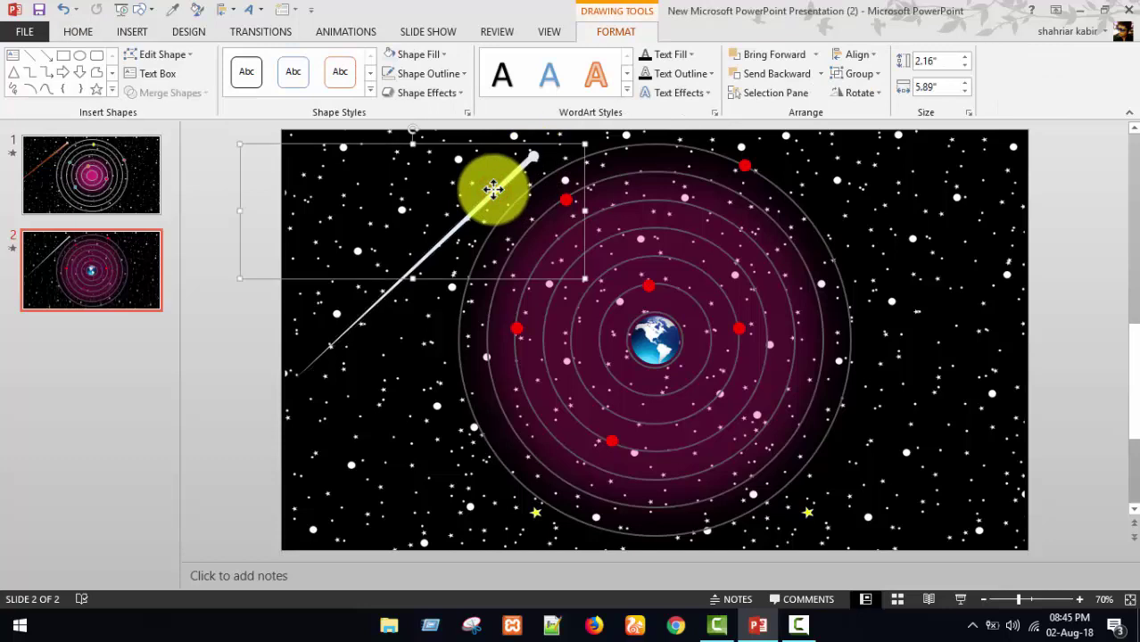
- Apply a Wipe entrance From Bottom to the comet group and show the Animation Pane
left_click(354, 36)
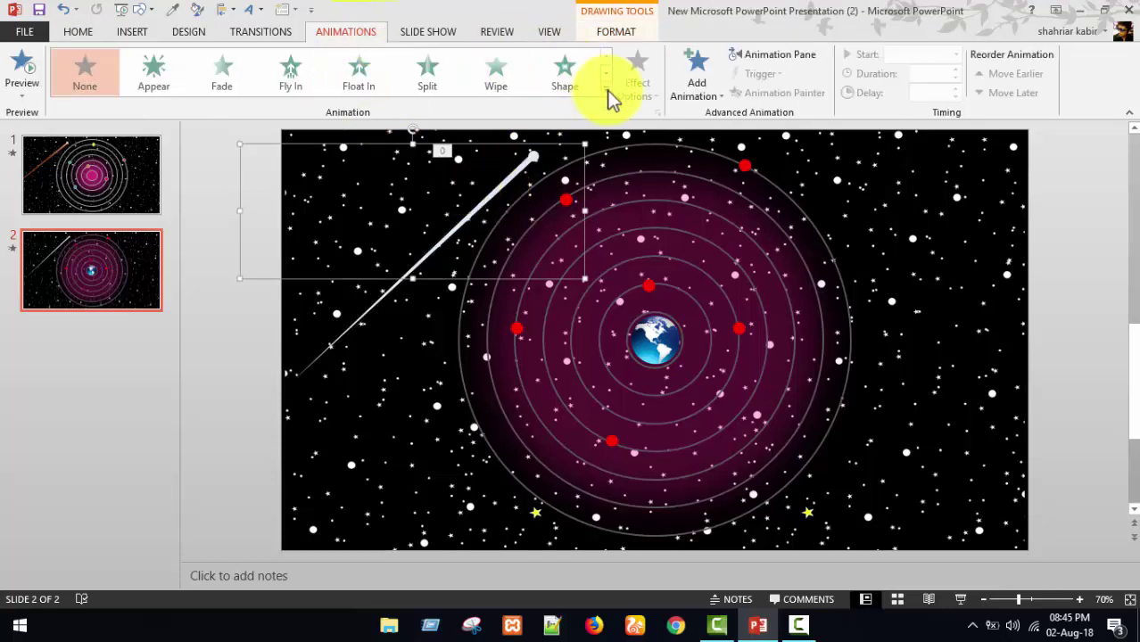
left_click(504, 89)
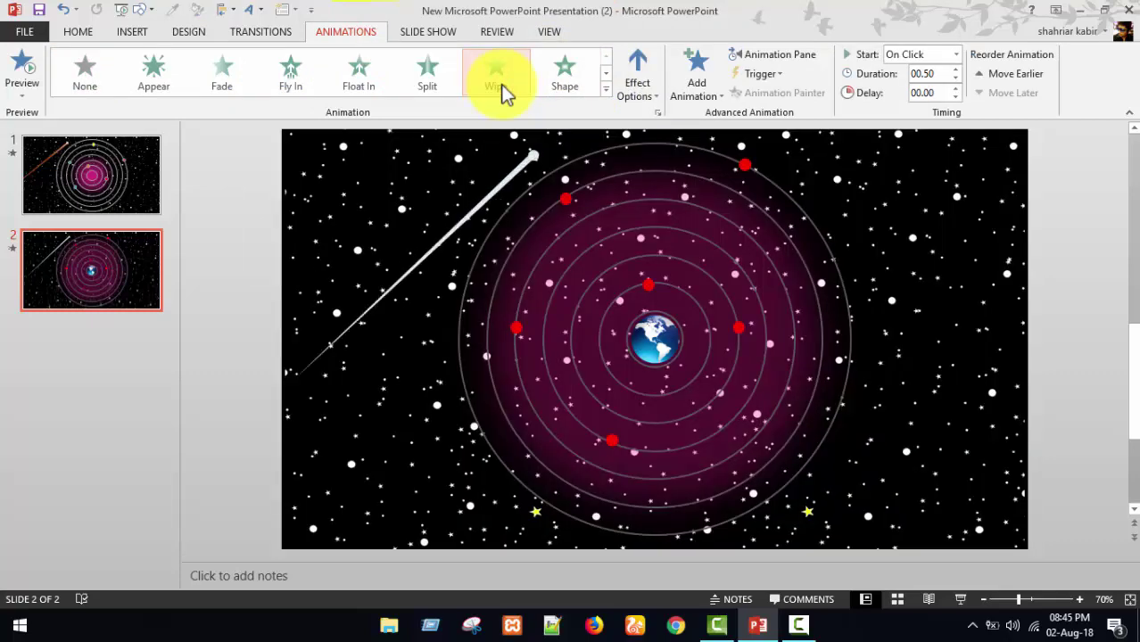
left_click(645, 95)
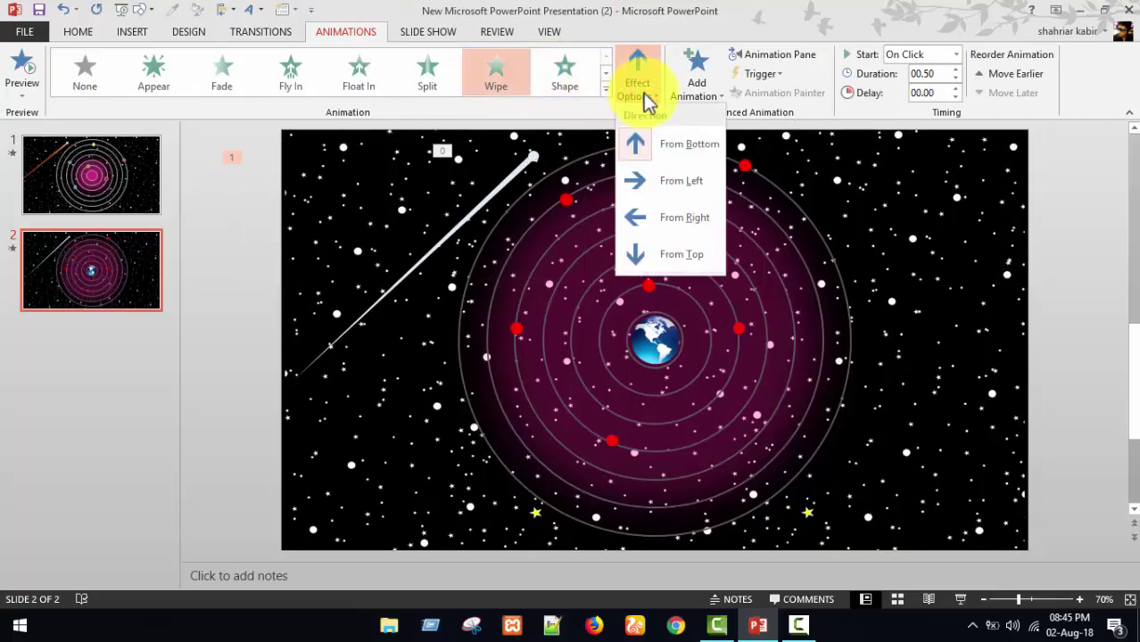
left_click(643, 93)
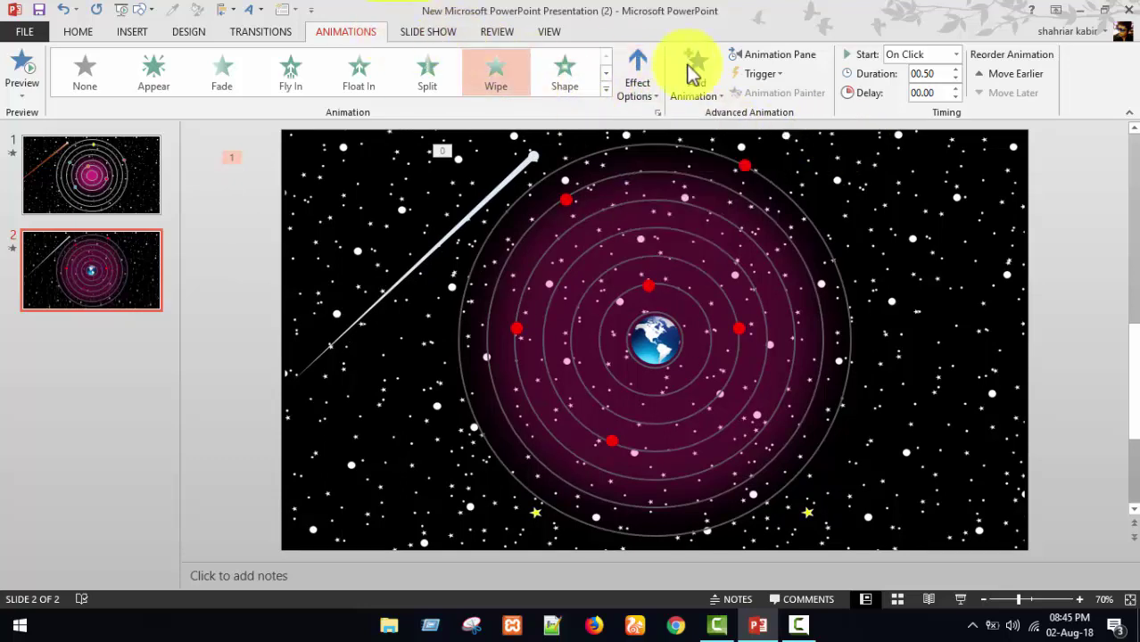
left_click(759, 57)
- Set the Group 23 Wipe to start With Previous, last 5 seconds, after a 0.75-second delay
right_click(976, 211)
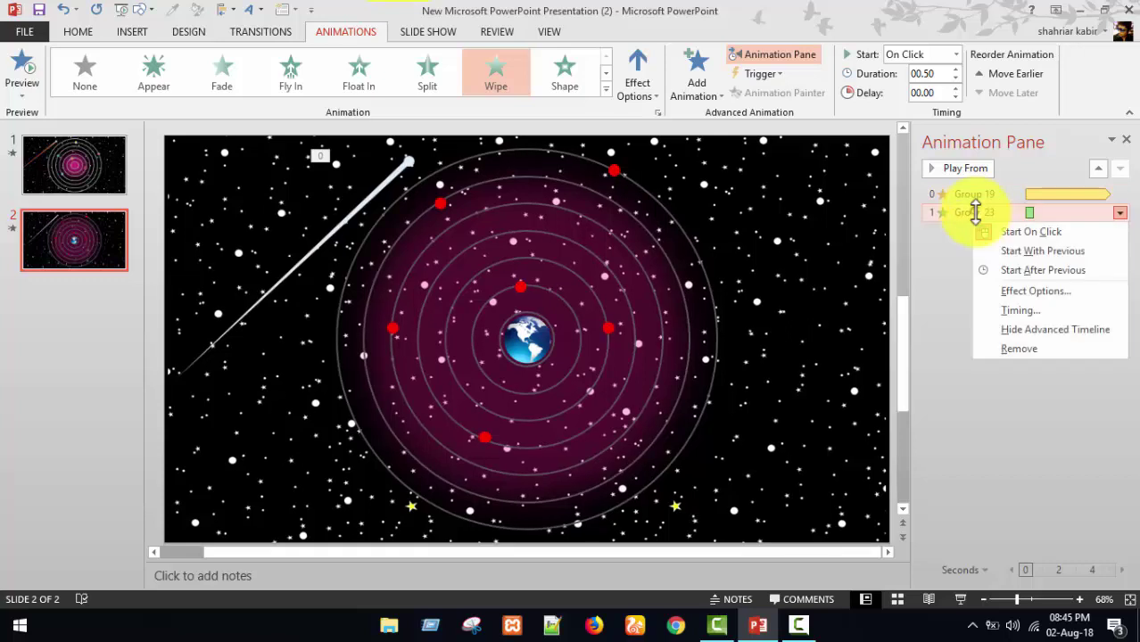
left_click(1010, 292)
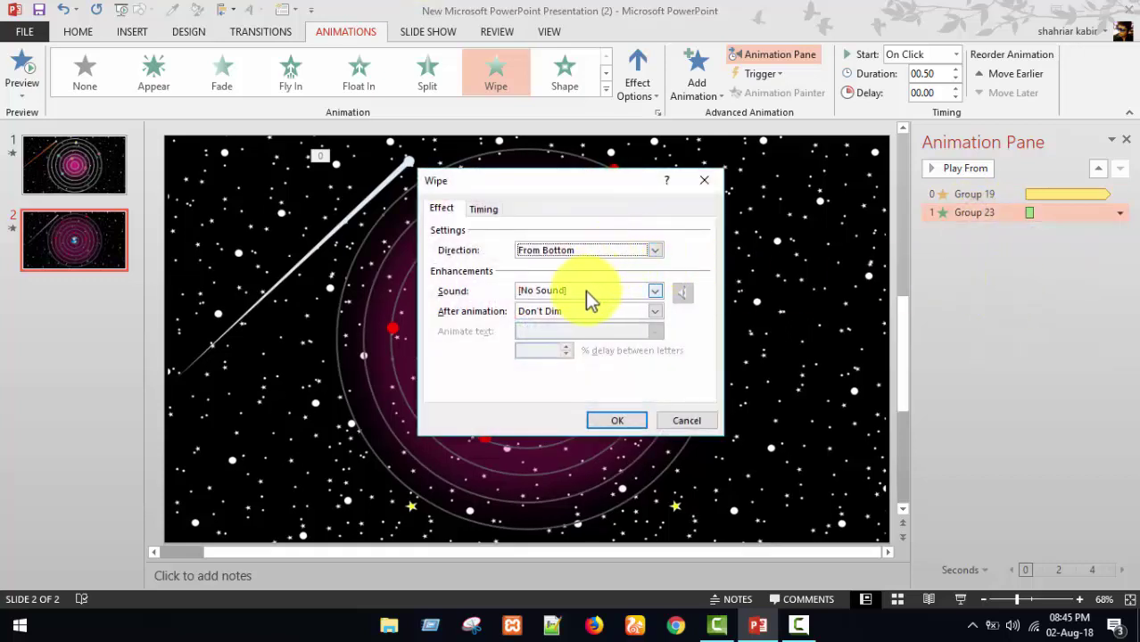
left_click(483, 209)
left_click(593, 232)
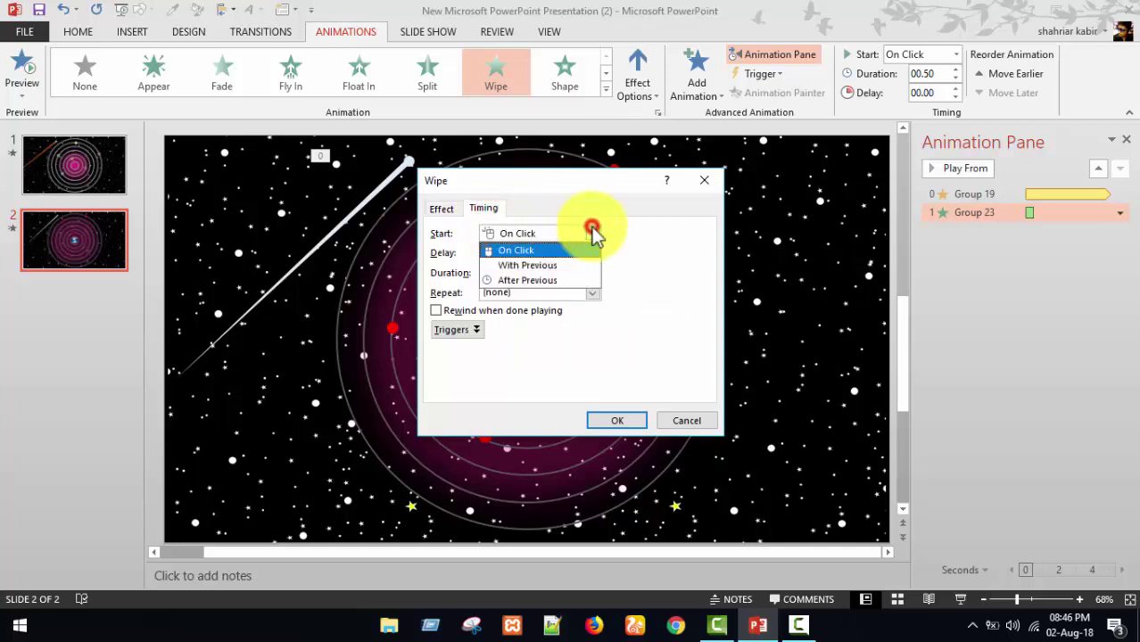
left_click(536, 265)
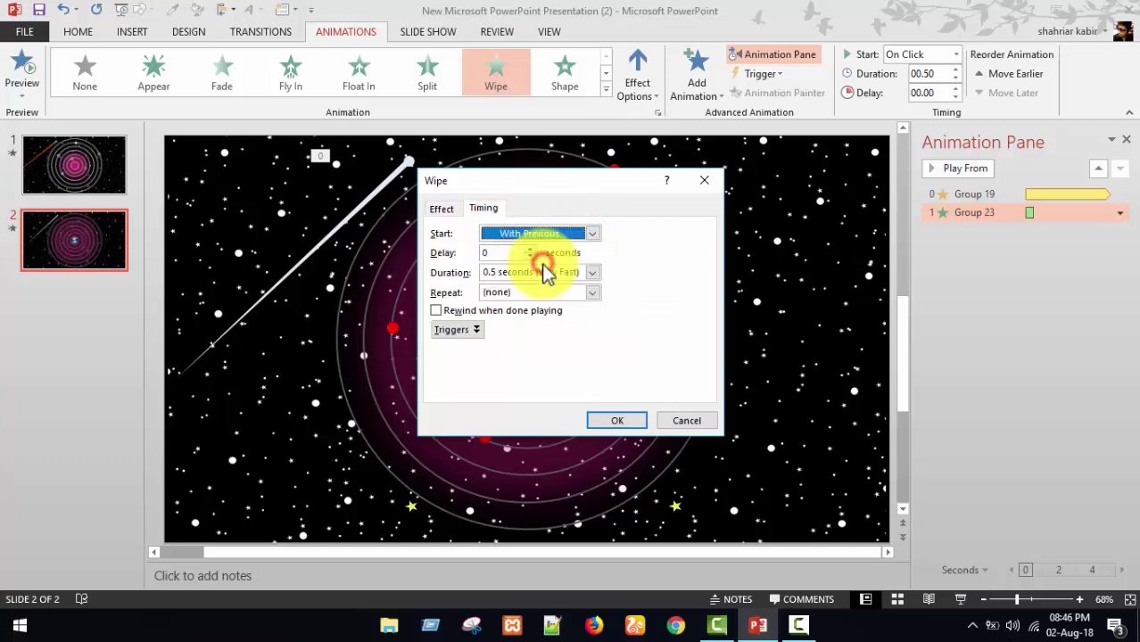
left_click(592, 273)
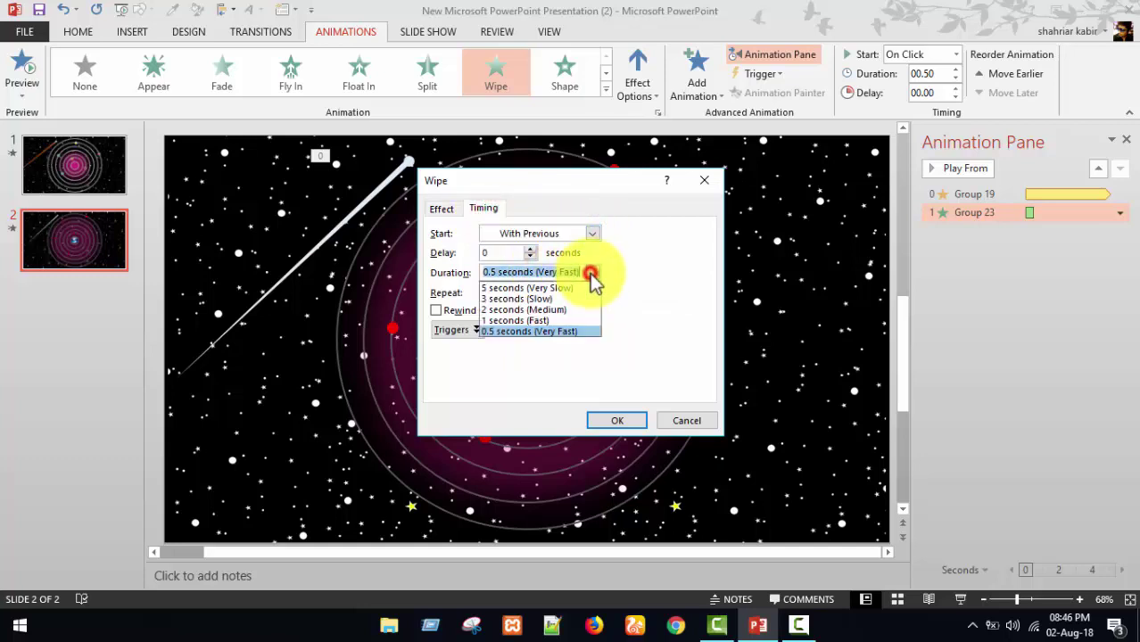
left_click(539, 288)
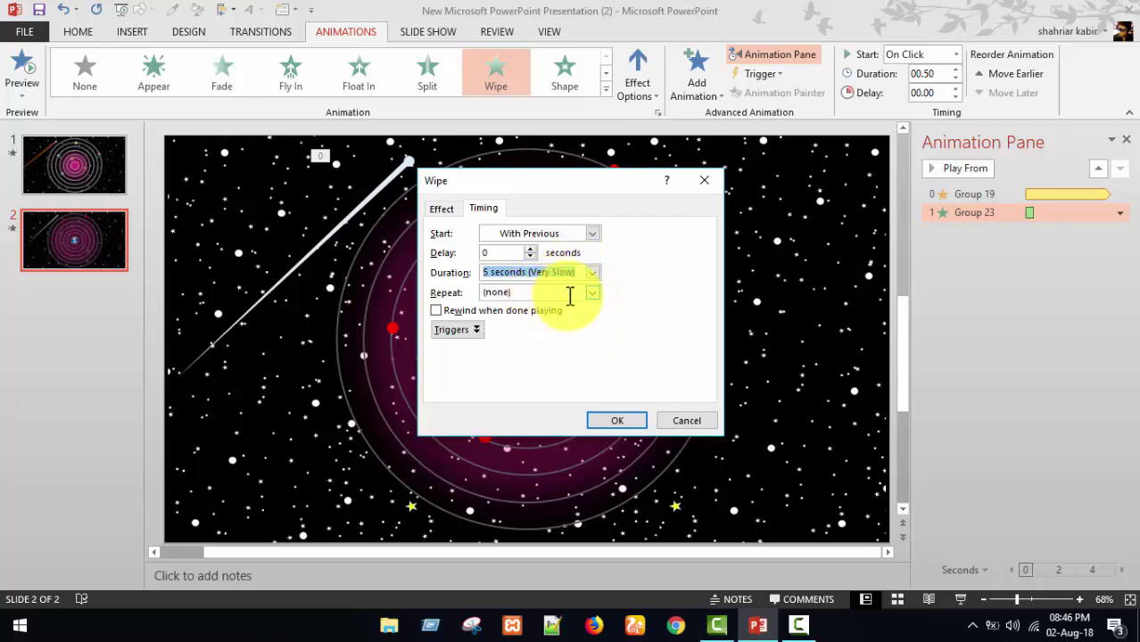
left_click(616, 418)
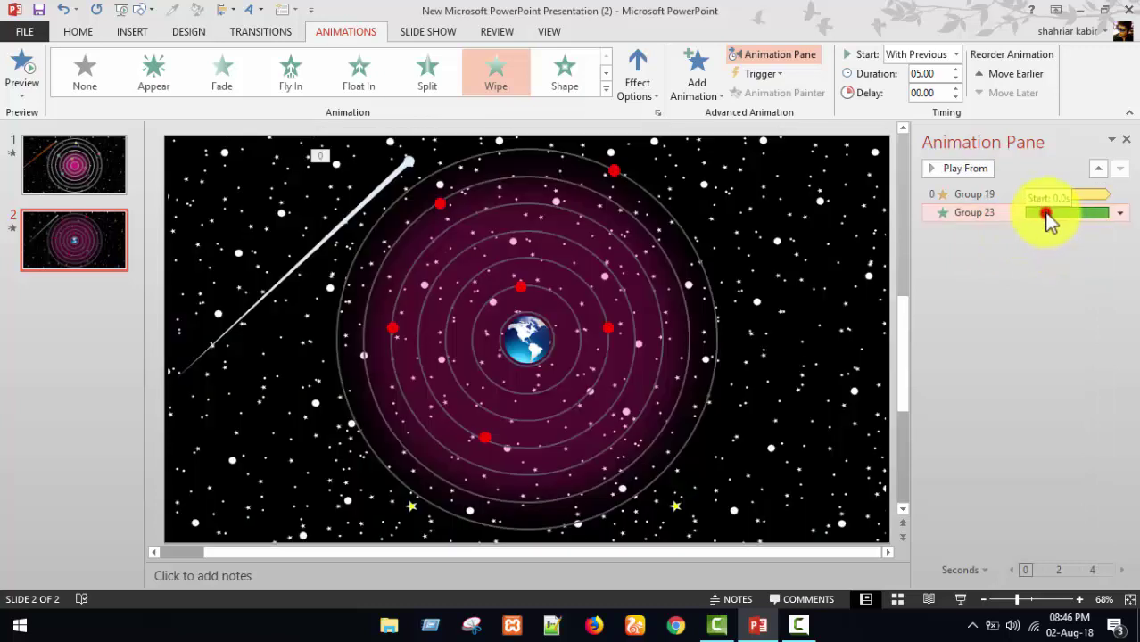
left_click_drag(1046, 214, 1059, 212)
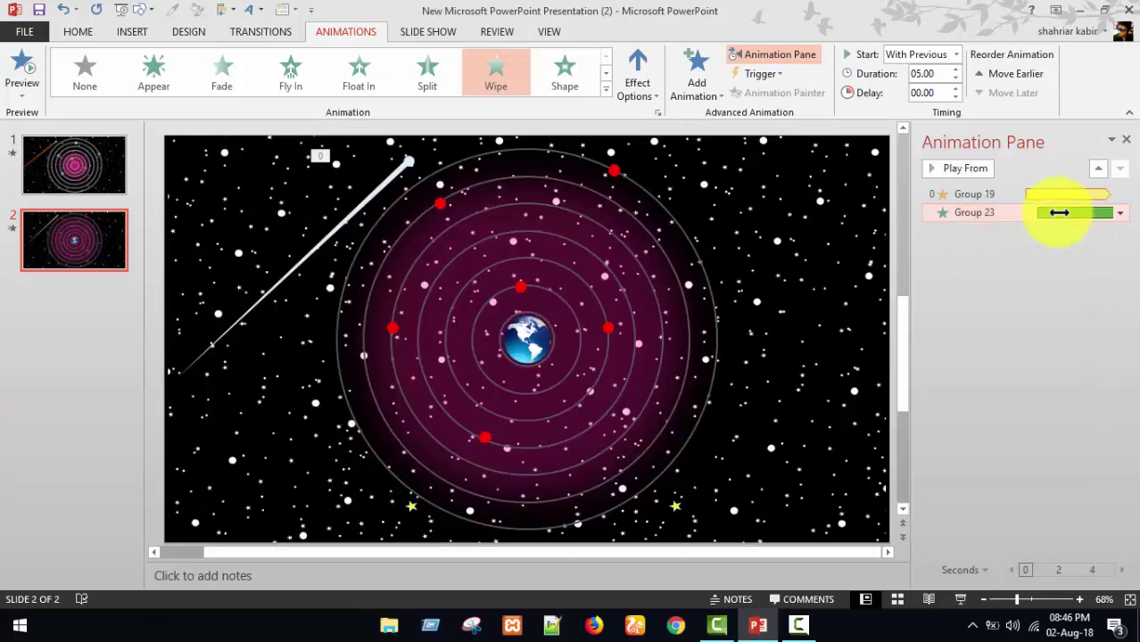
left_click(957, 89)
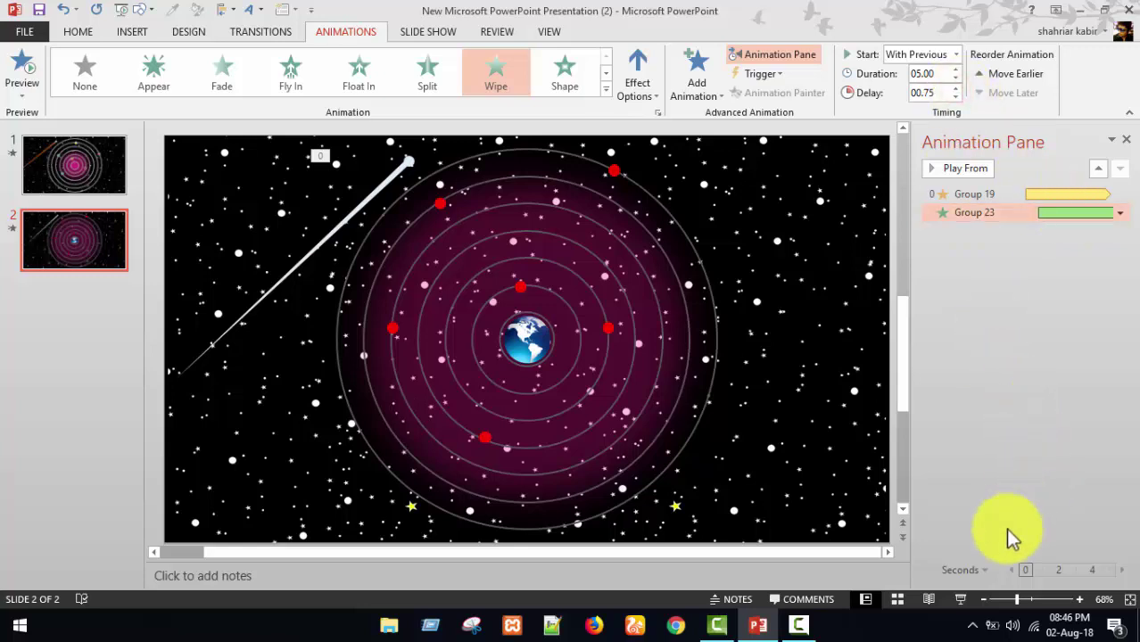
left_click(961, 602)
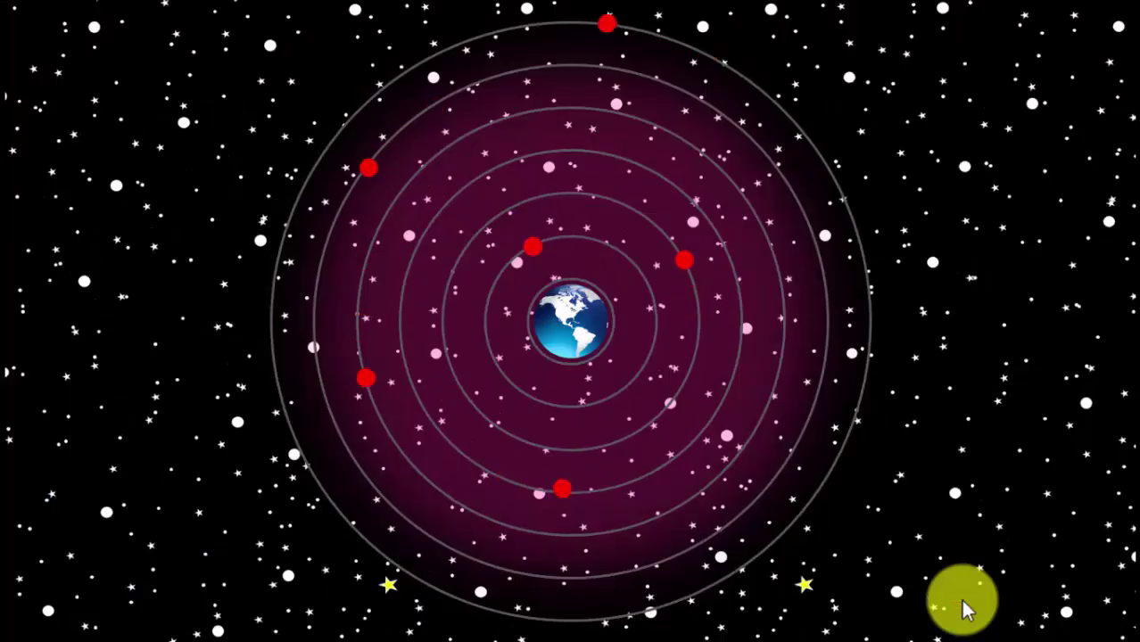